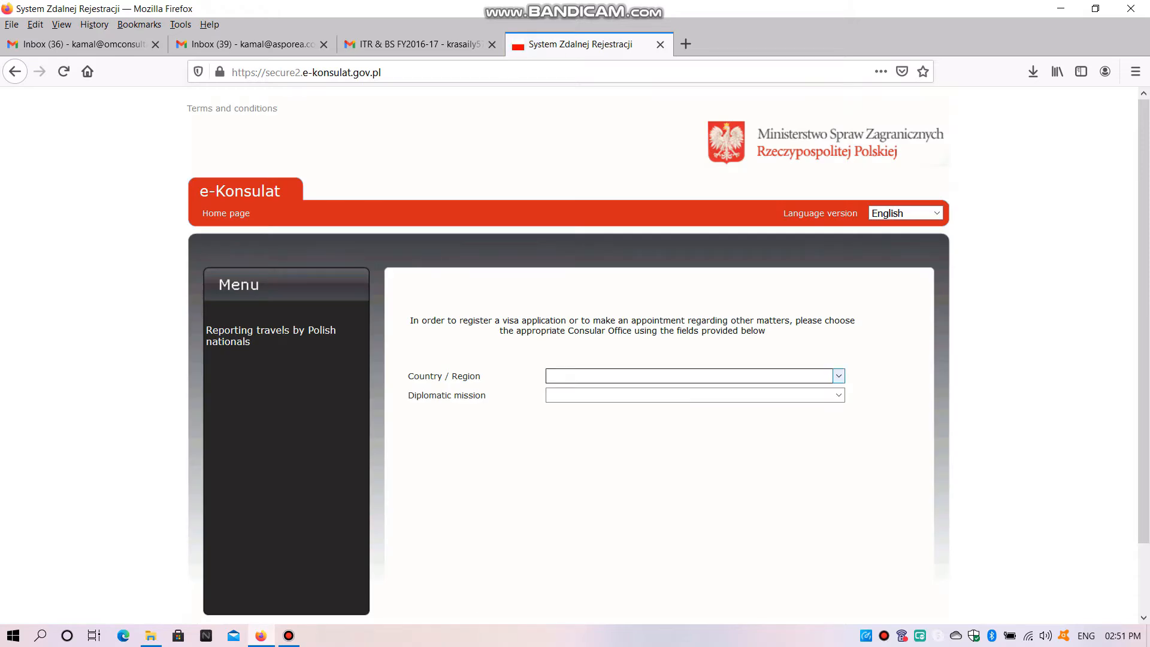
Open the fill-in form for a Schengen visa at the New Delhi mission in INDIA
left_click(695, 376)
left_click(575, 468)
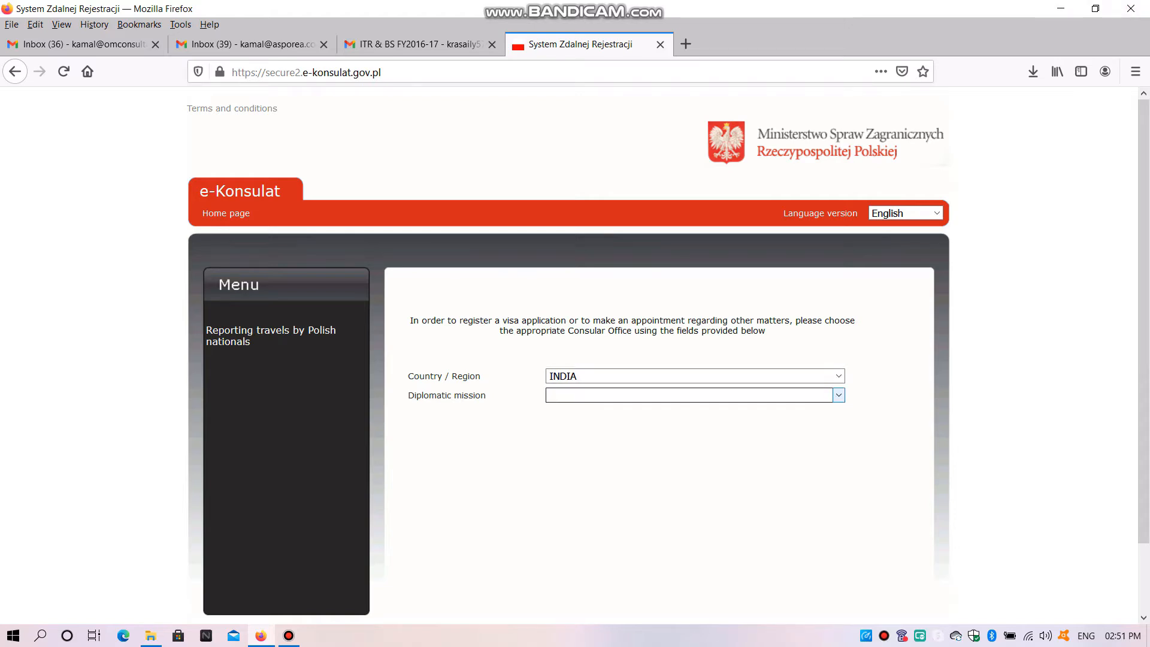
left_click(695, 395)
left_click(693, 449)
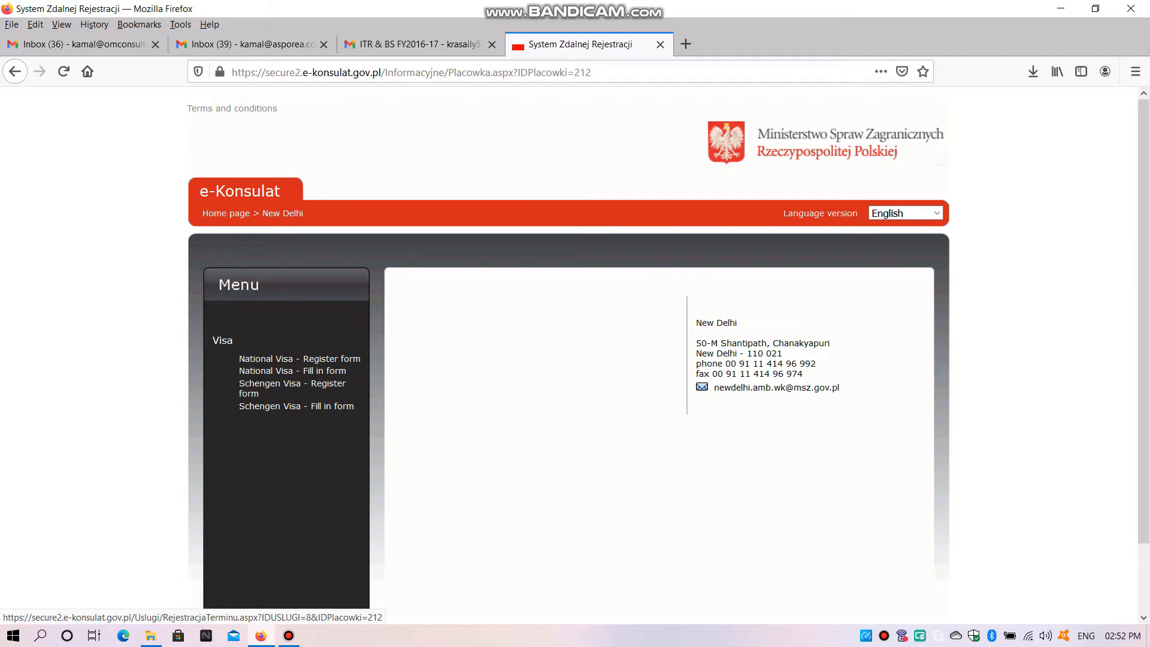
left_click(292, 371)
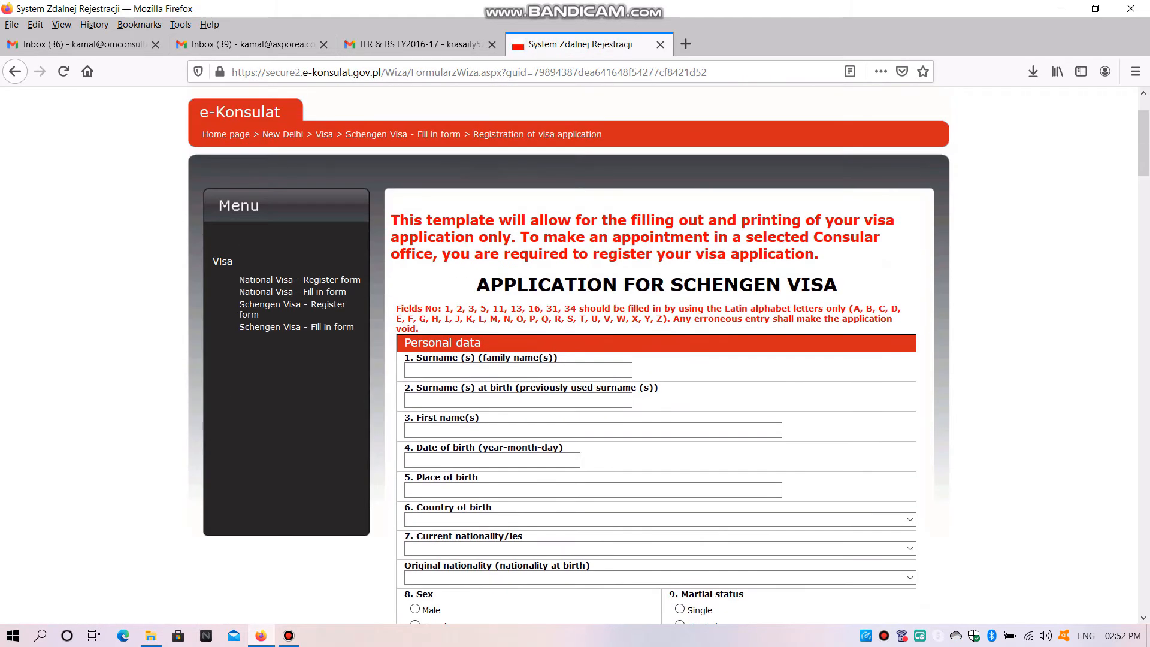
mouse_move(838, 284)
left_mouse_down()
mouse_move(503, 284)
mouse_move(816, 318)
mouse_move(837, 284)
mouse_move(476, 284)
mouse_move(839, 284)
left_mouse_up()
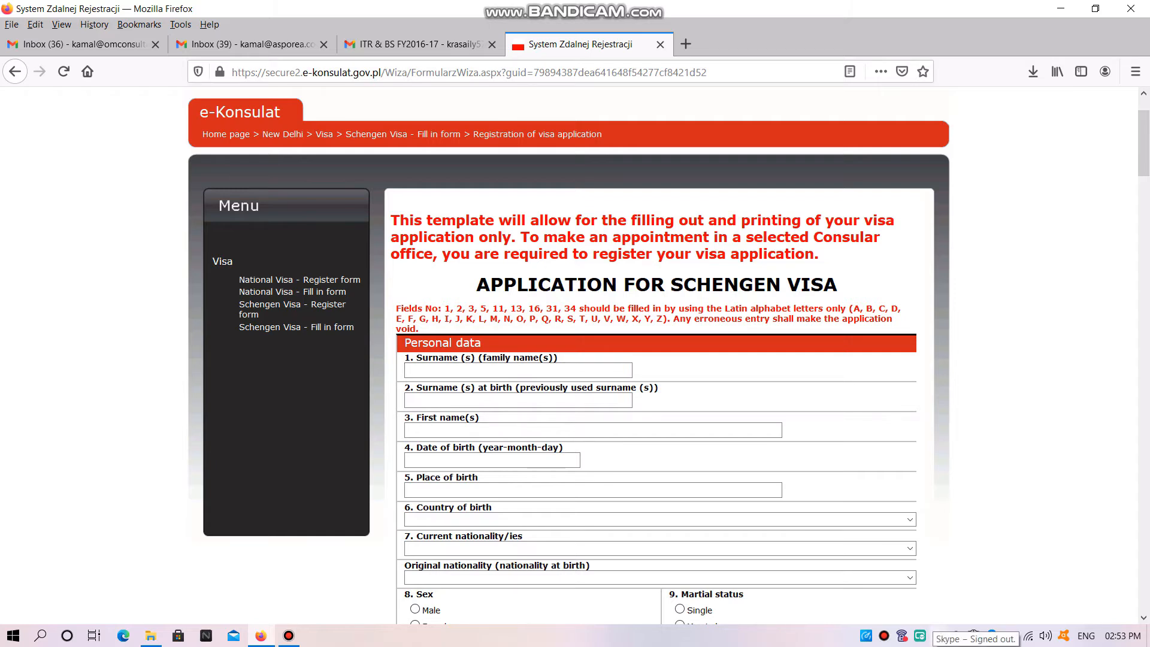
Enter the applicant's surname, surname at birth and first name in the personal data section
type("KUMAR")
left_click(518, 400)
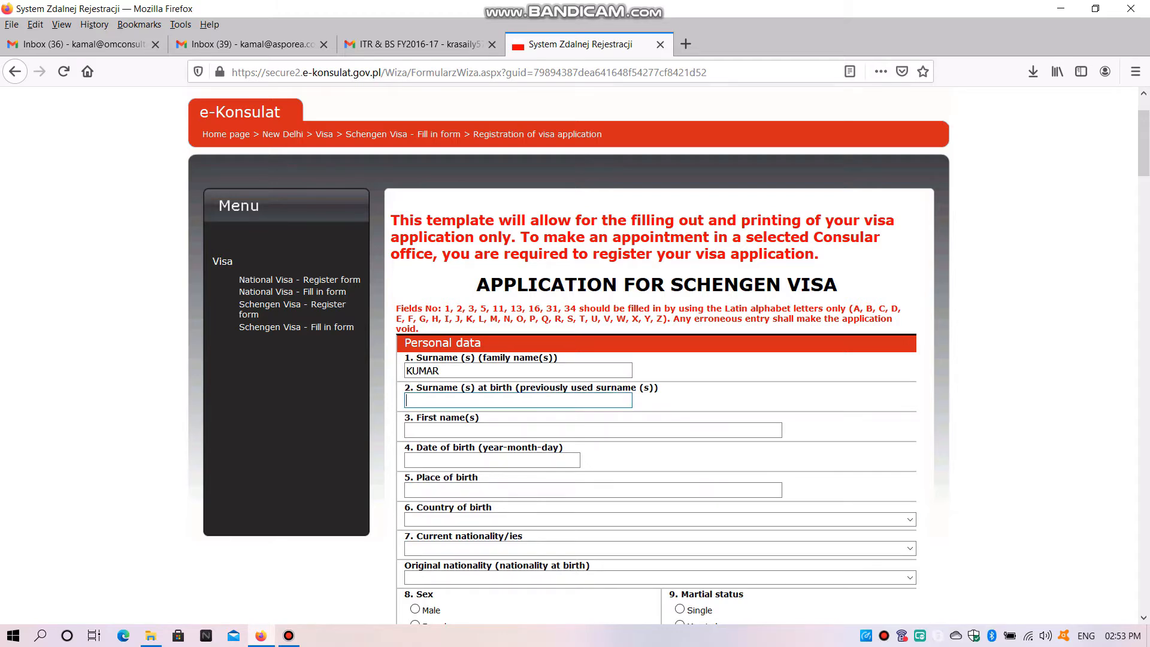
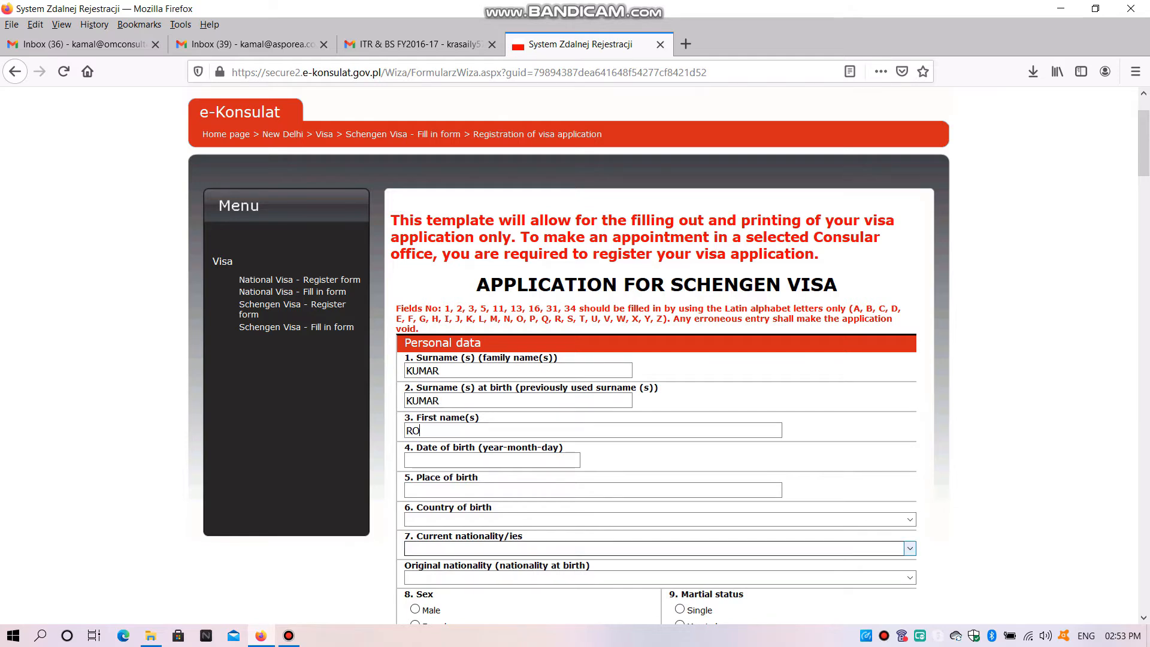
key("Tab")
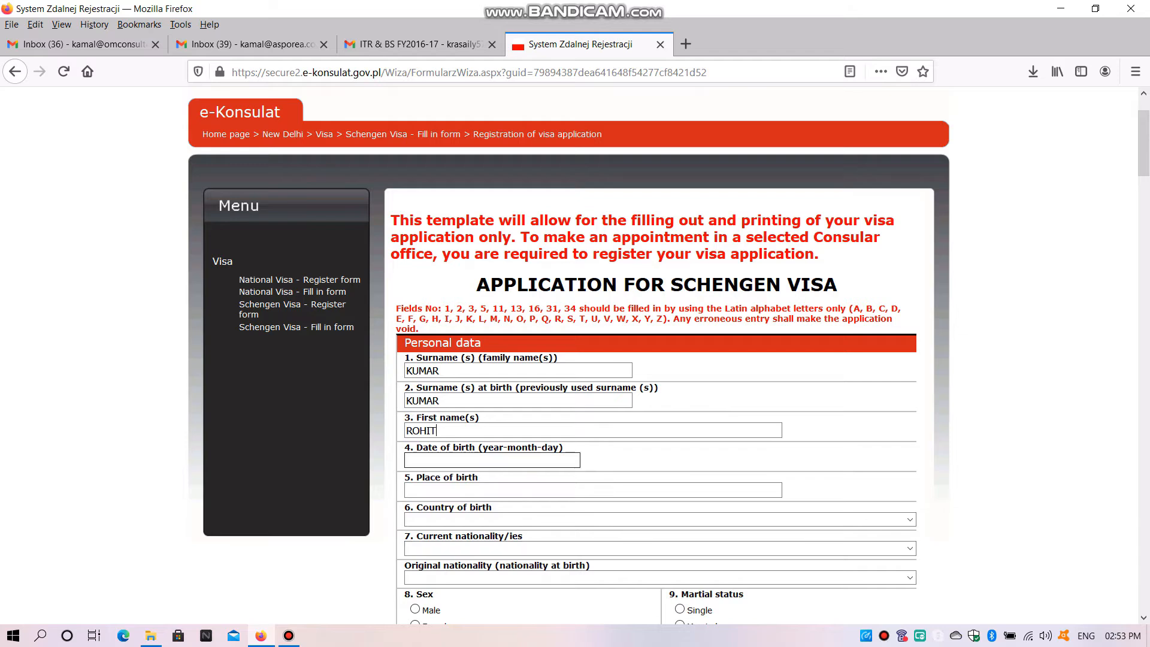
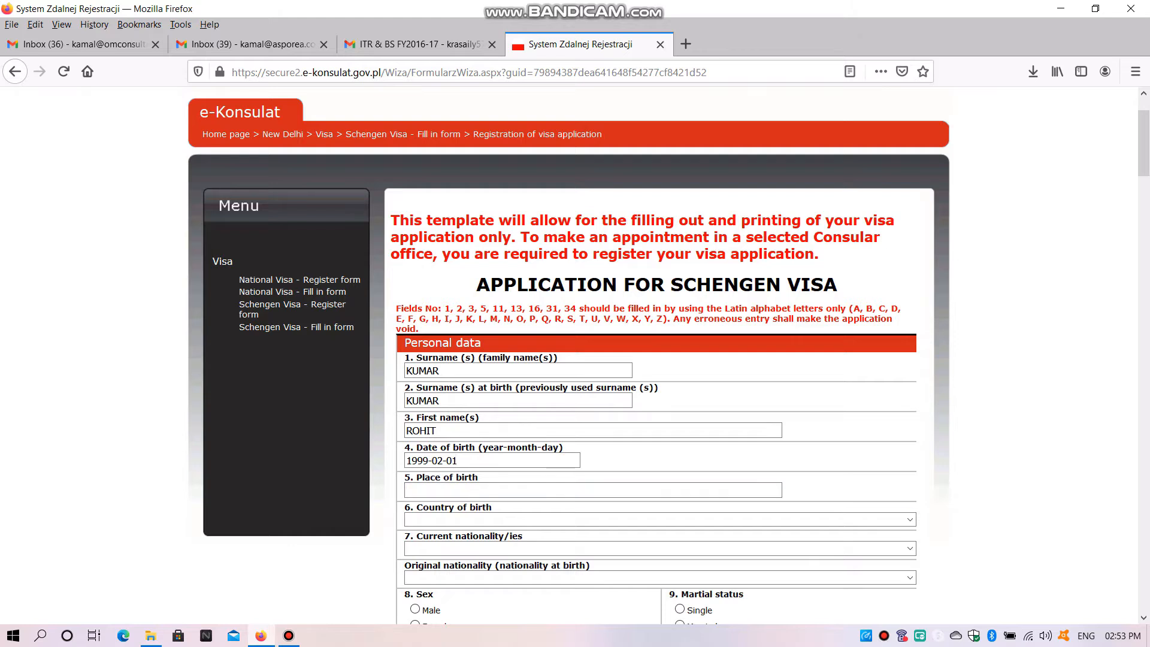
Fill in the applicant's date of birth and enter GUWAHATI as the place of birth
key("Tab")
type("GU")
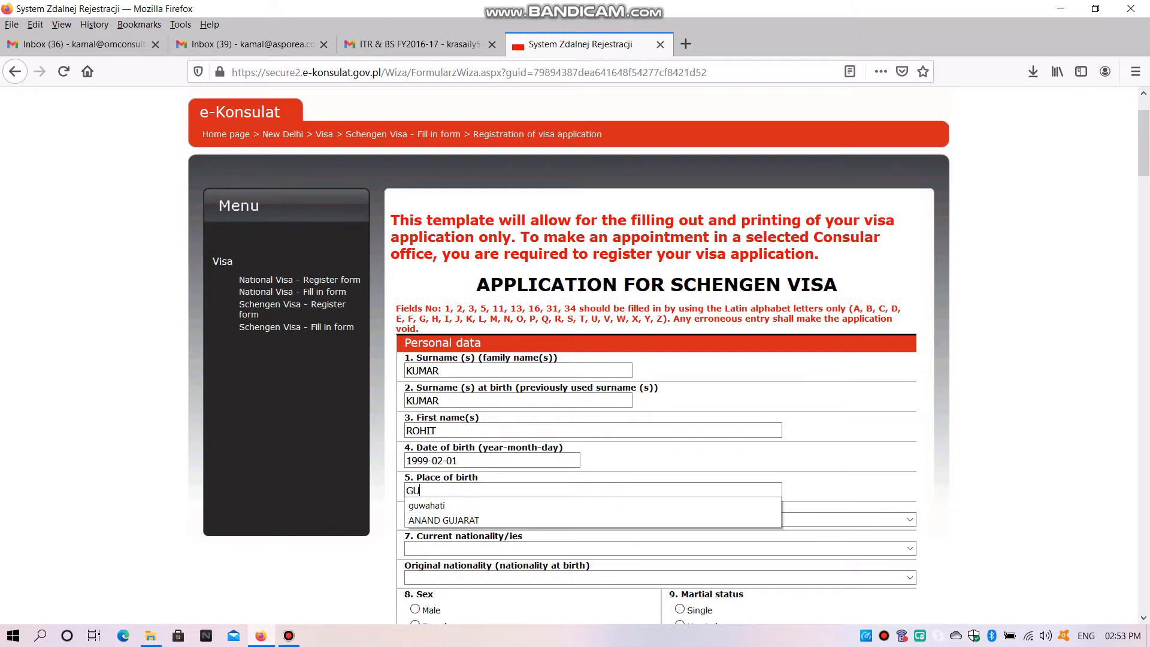
type("WAHATI")
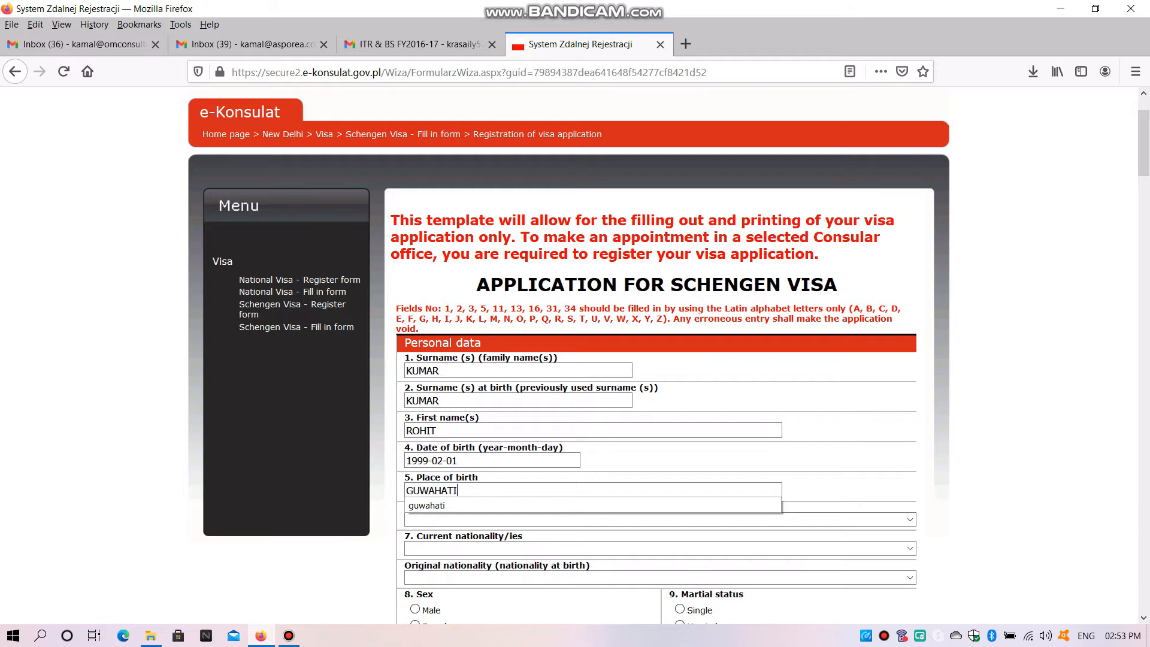
left_click(909, 519)
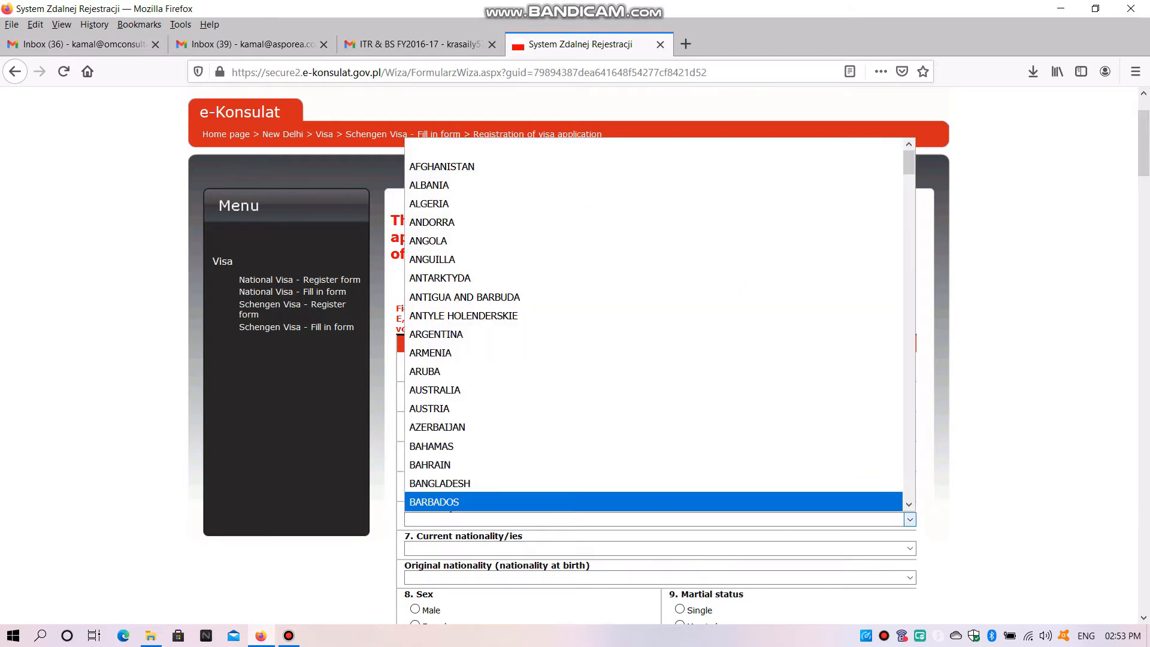
left_click(660, 578)
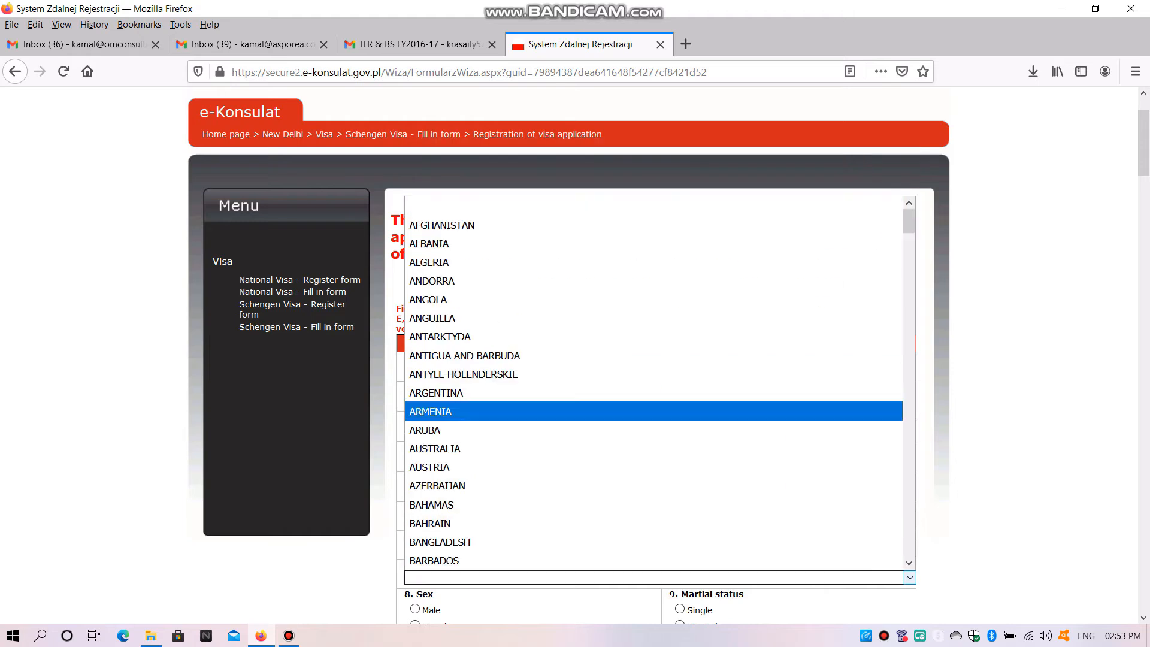
key("Escape")
Set the applicant's country of birth to INDIA
scroll(659, 361, "down", 3)
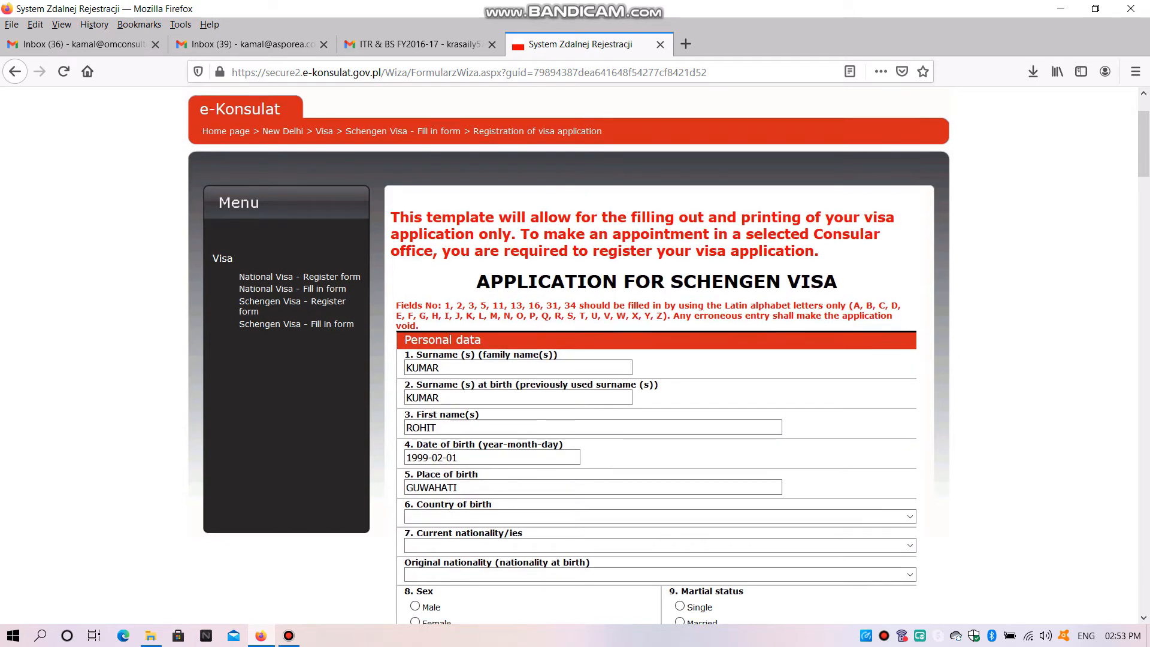
left_click(659, 361)
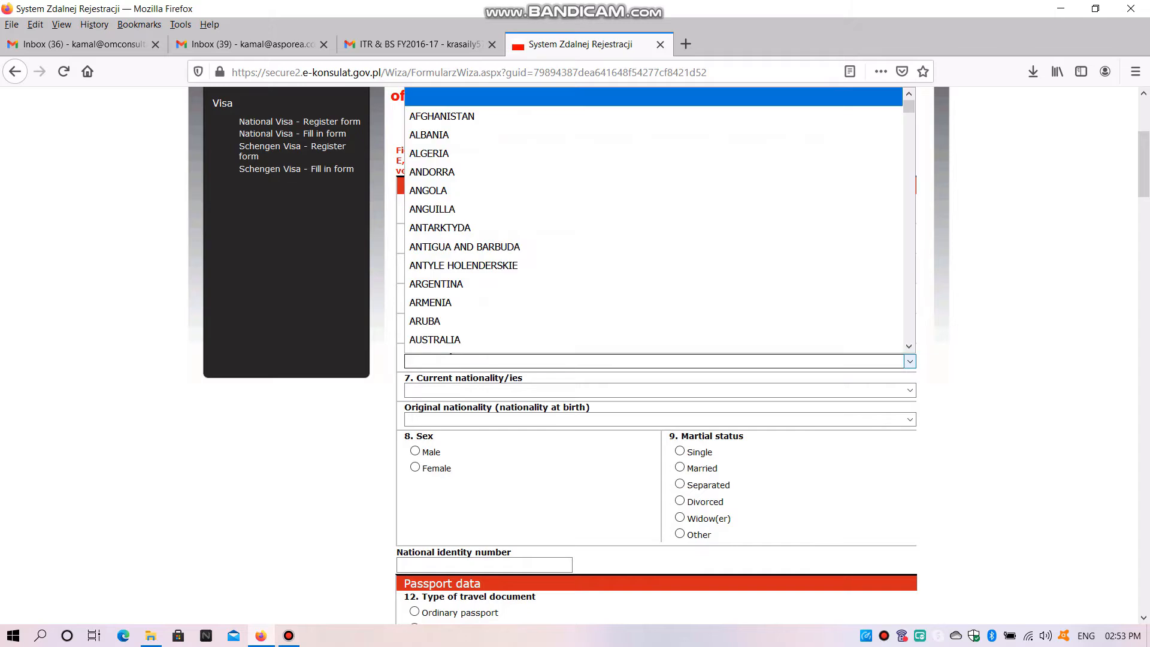
key("i")
scroll(653, 263, "down", 2)
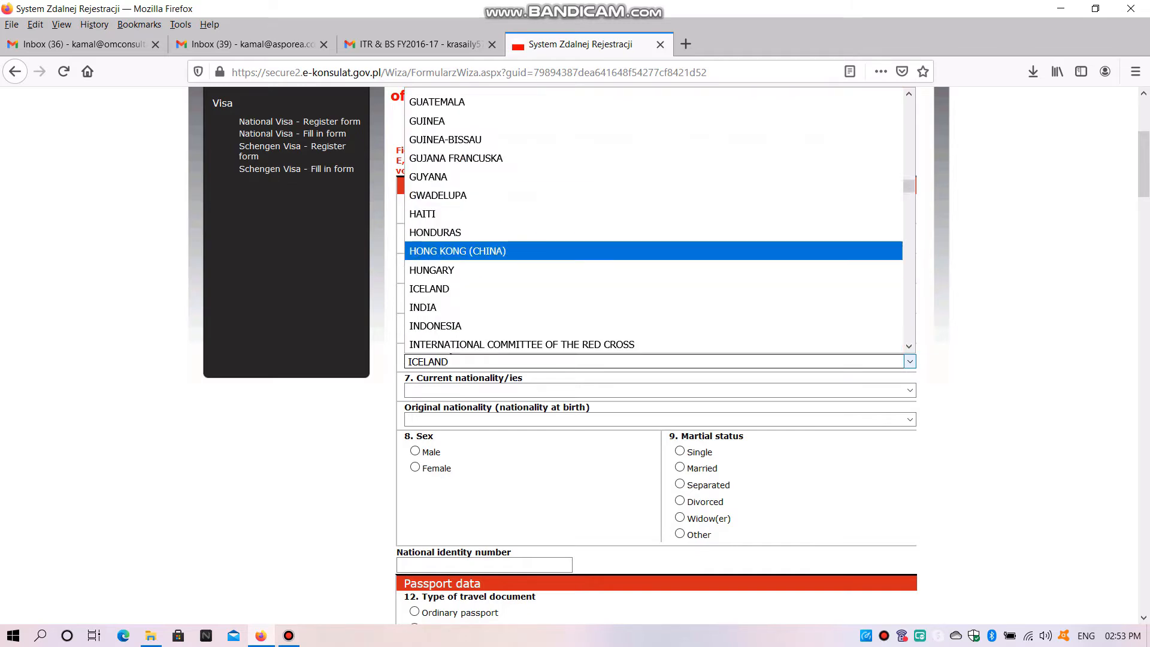
left_click(653, 251)
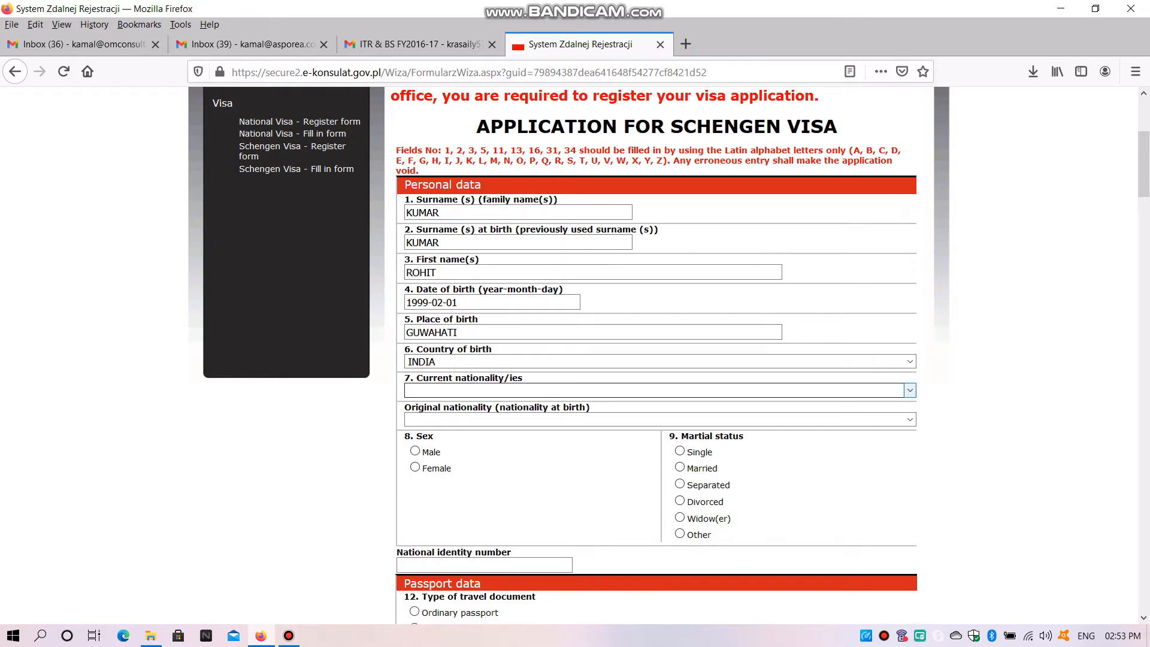
Set both the current nationality and the original nationality at birth to INDIA
left_click(659, 390)
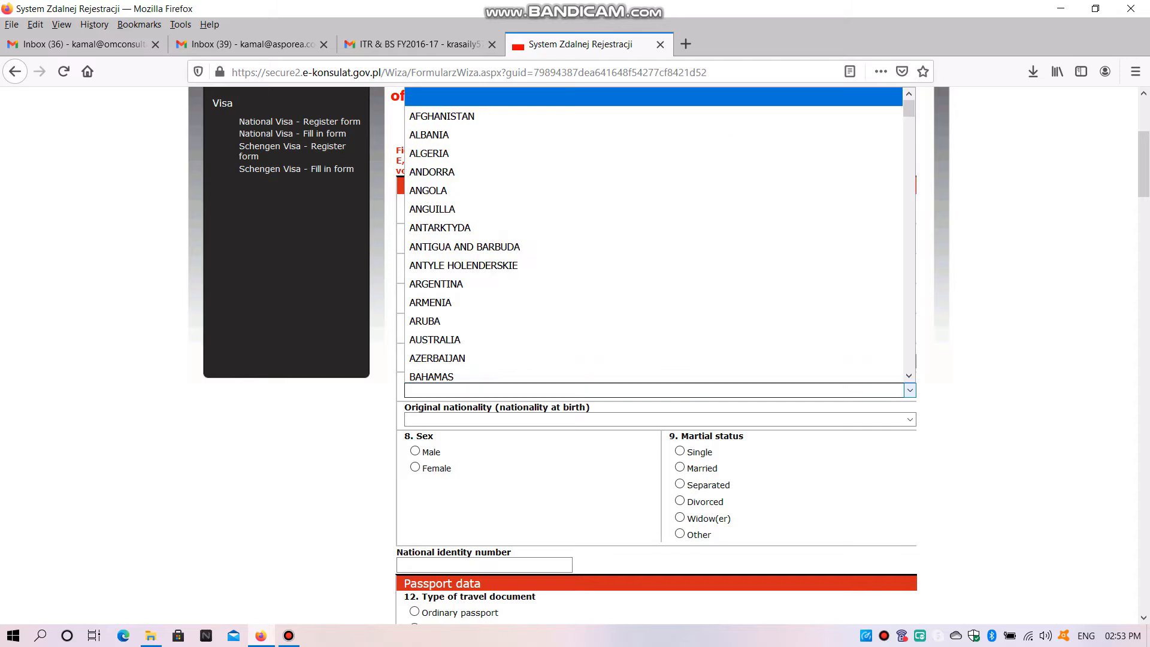
type("in")
key("Return")
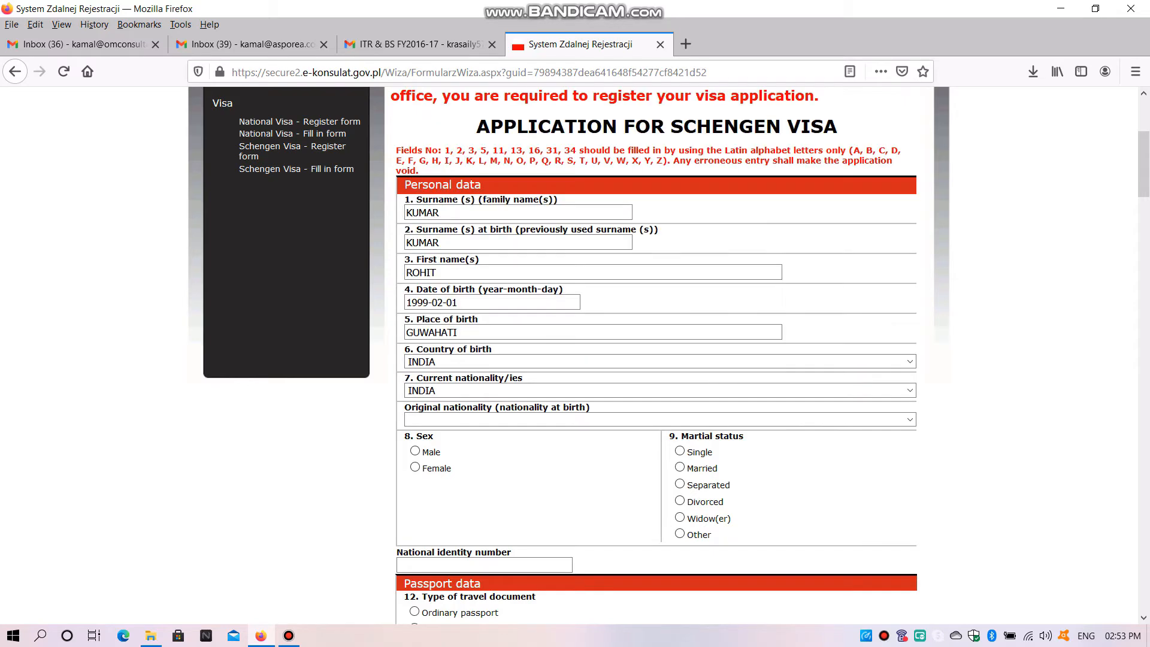
left_click(659, 420)
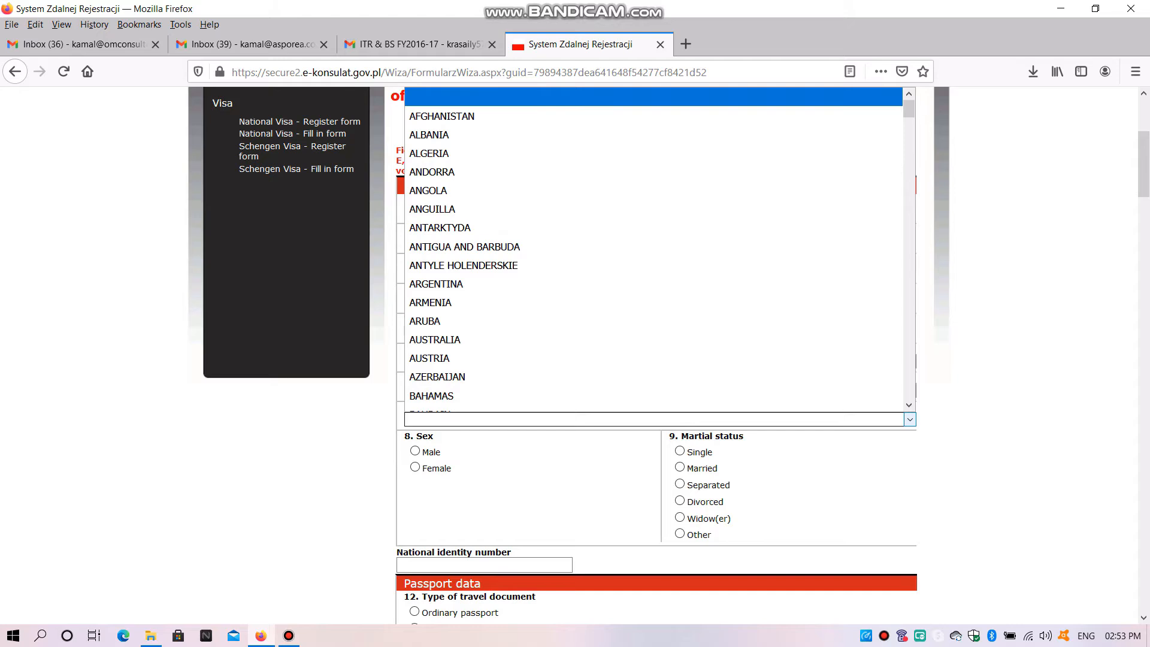
type("in")
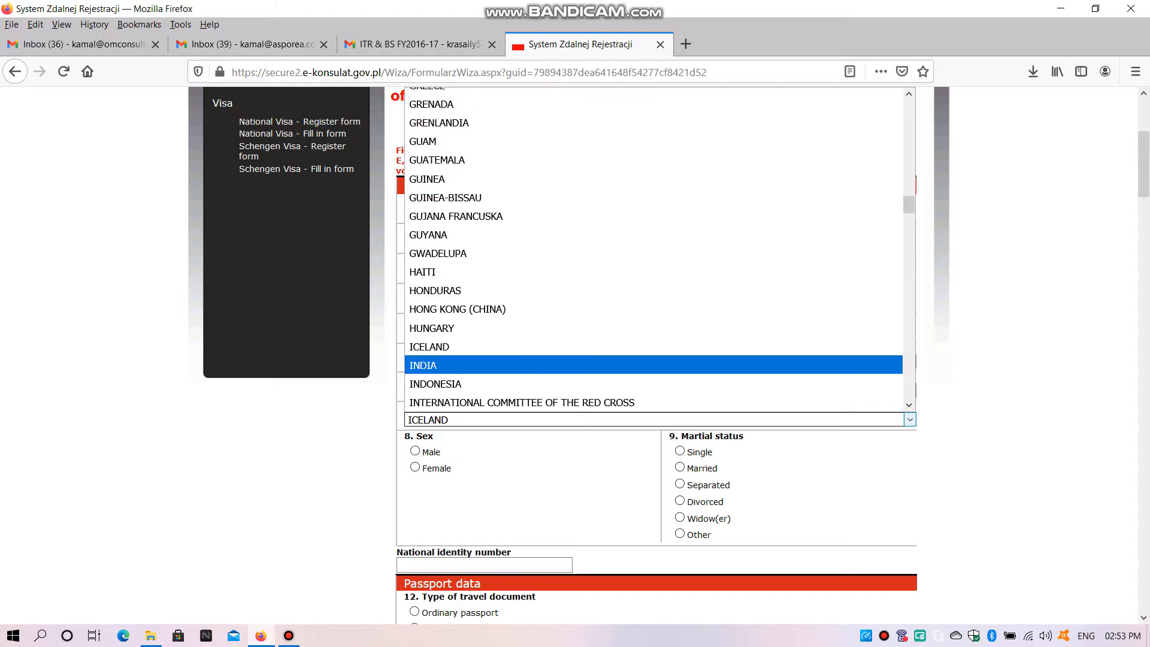
key("Return")
Set the applicant's sex to Male and the marital status to Married
scroll(663, 356, "down", 3)
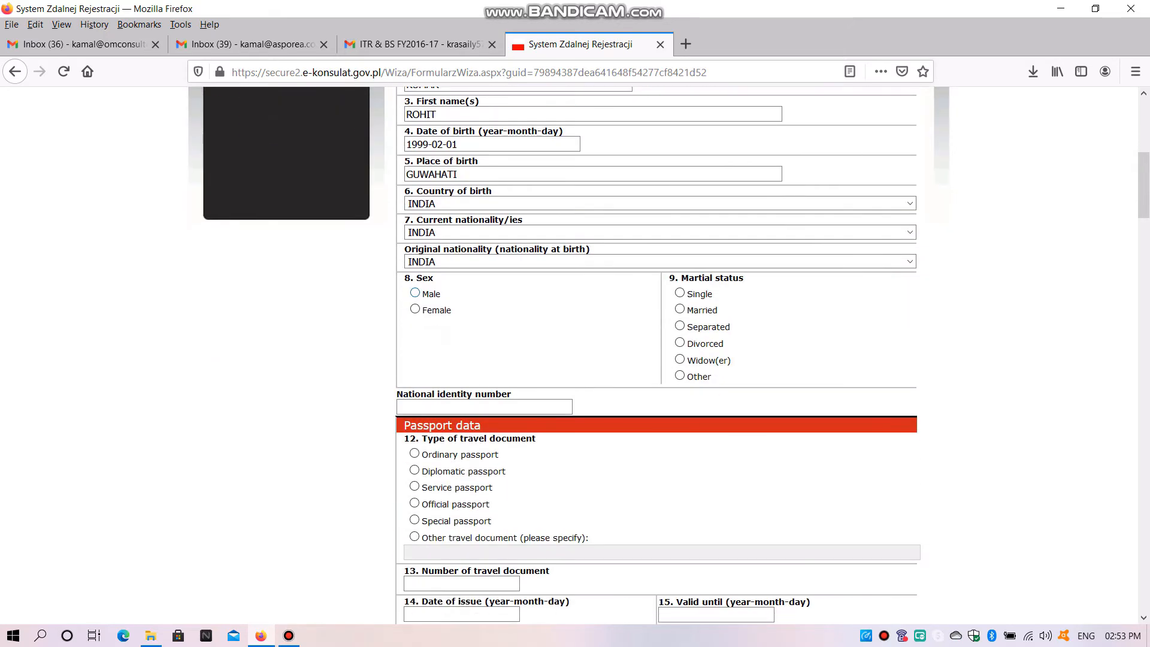
left_click(415, 293)
left_click(680, 293)
left_click(679, 309)
left_click(680, 326)
left_click(680, 309)
Set the type of travel document to Ordinary passport in the passport data
scroll(659, 359, "down", 3)
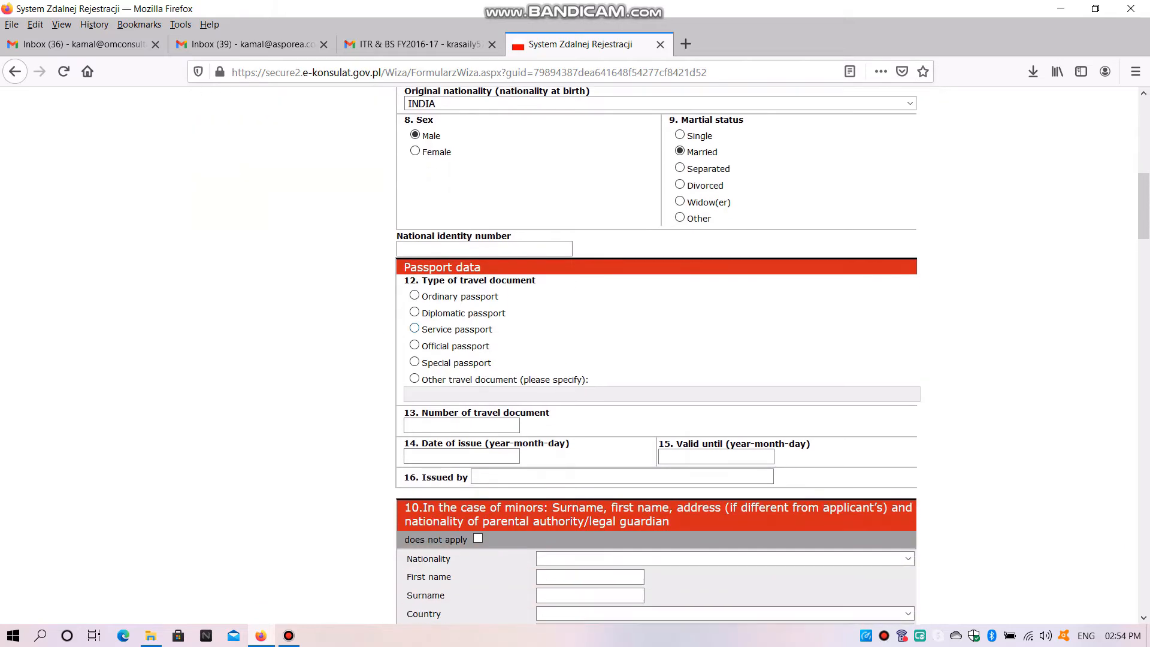
left_click(415, 296)
left_click(415, 312)
left_click(415, 328)
left_click(414, 345)
left_click(415, 361)
left_click(415, 379)
left_click(414, 295)
Enter the applicant's passport number as the number of travel document
scroll(461, 297, "down", 3)
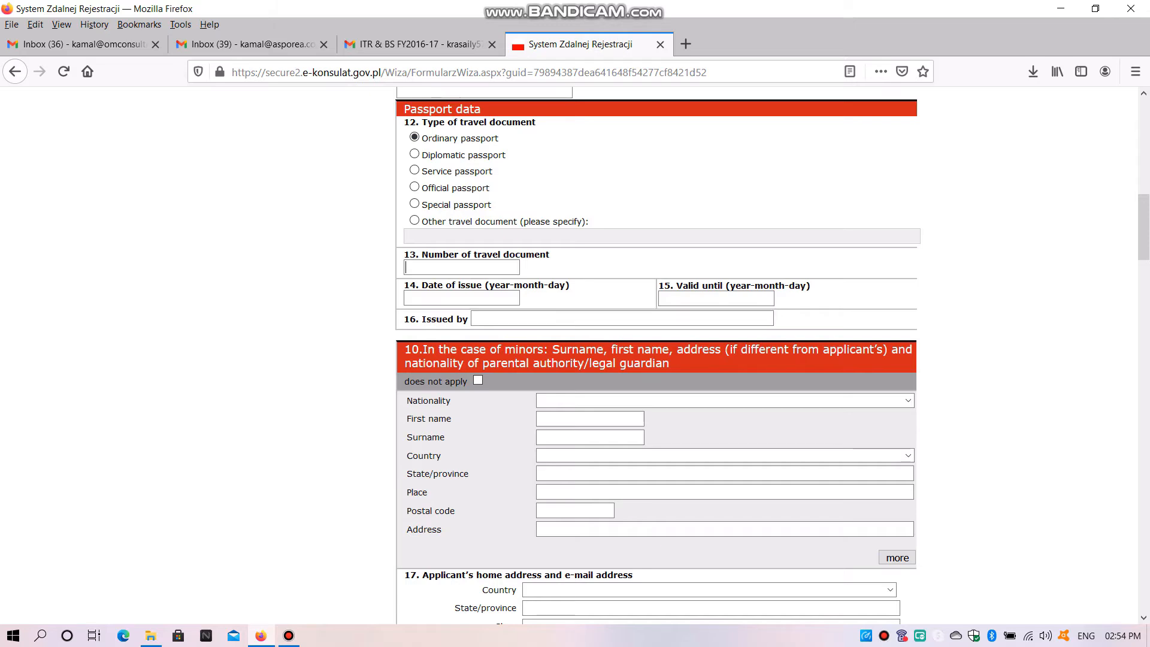
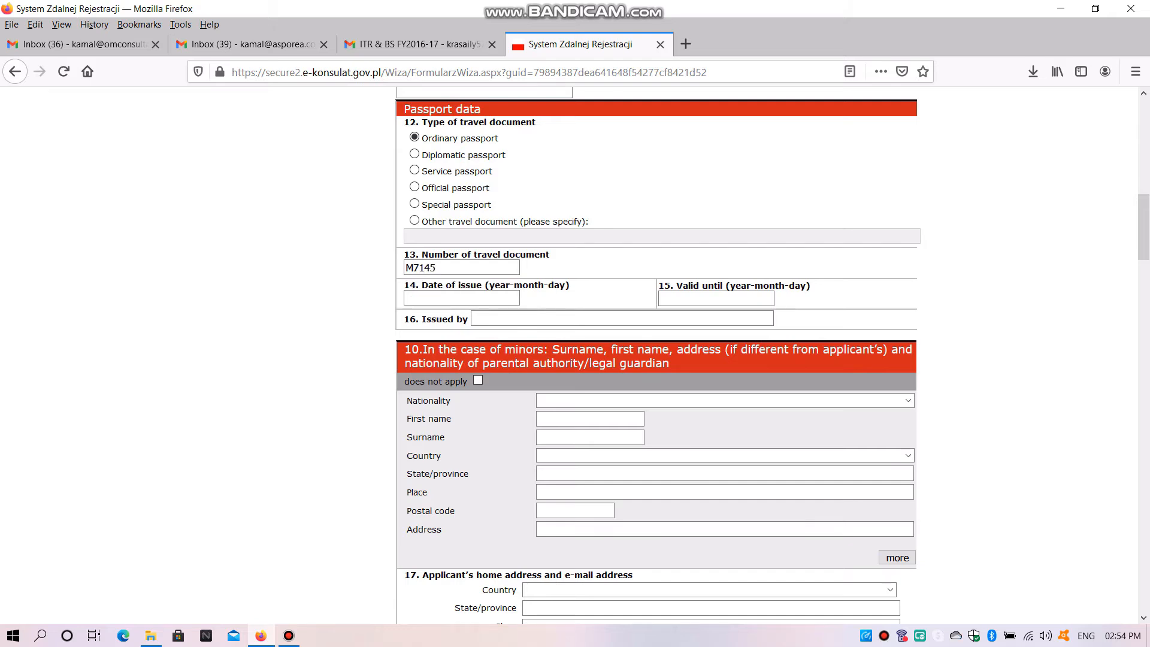
Set the passport's date of issue to 2018-05-02
scroll(659, 359, "down", 2)
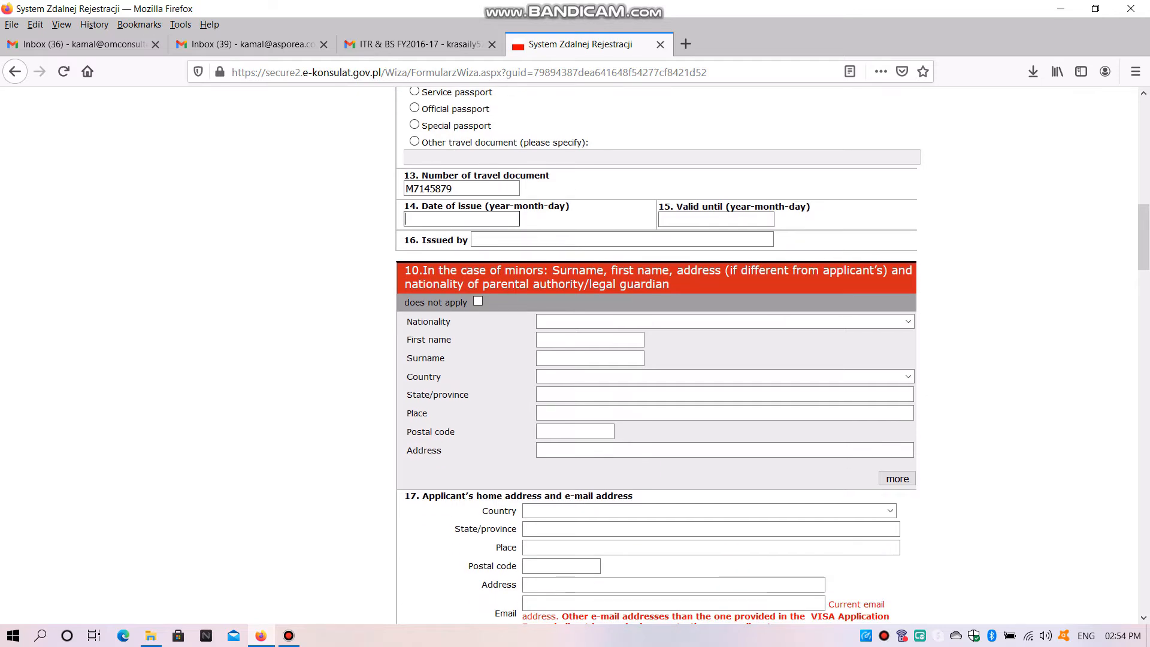
type("201")
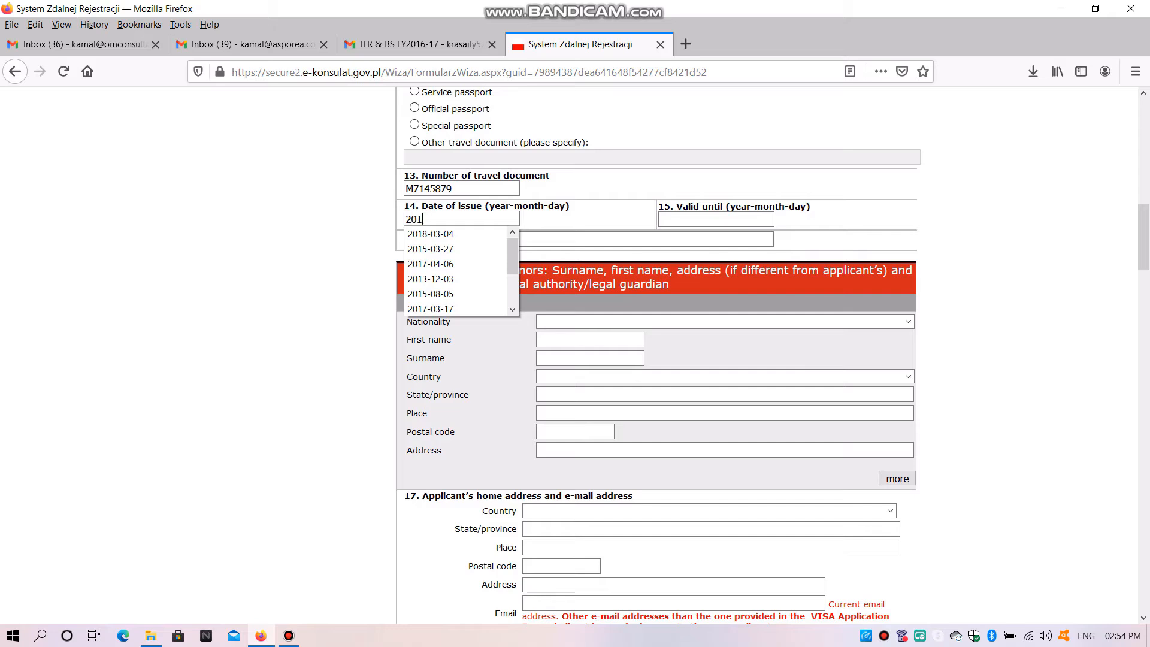
type("8-")
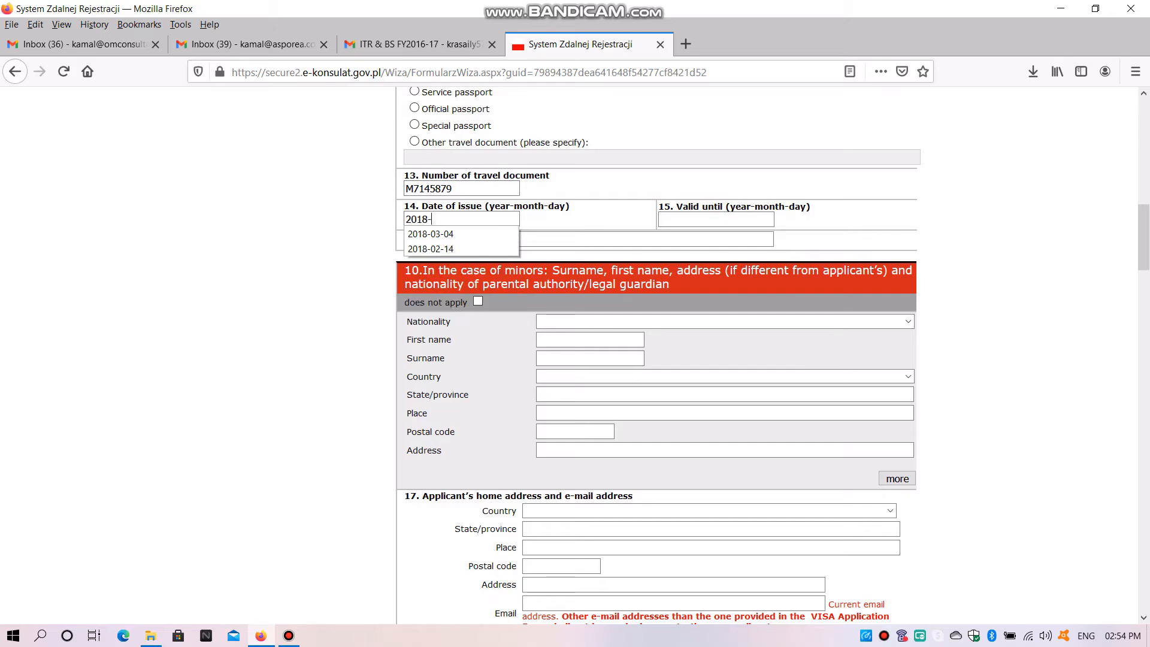
type("05")
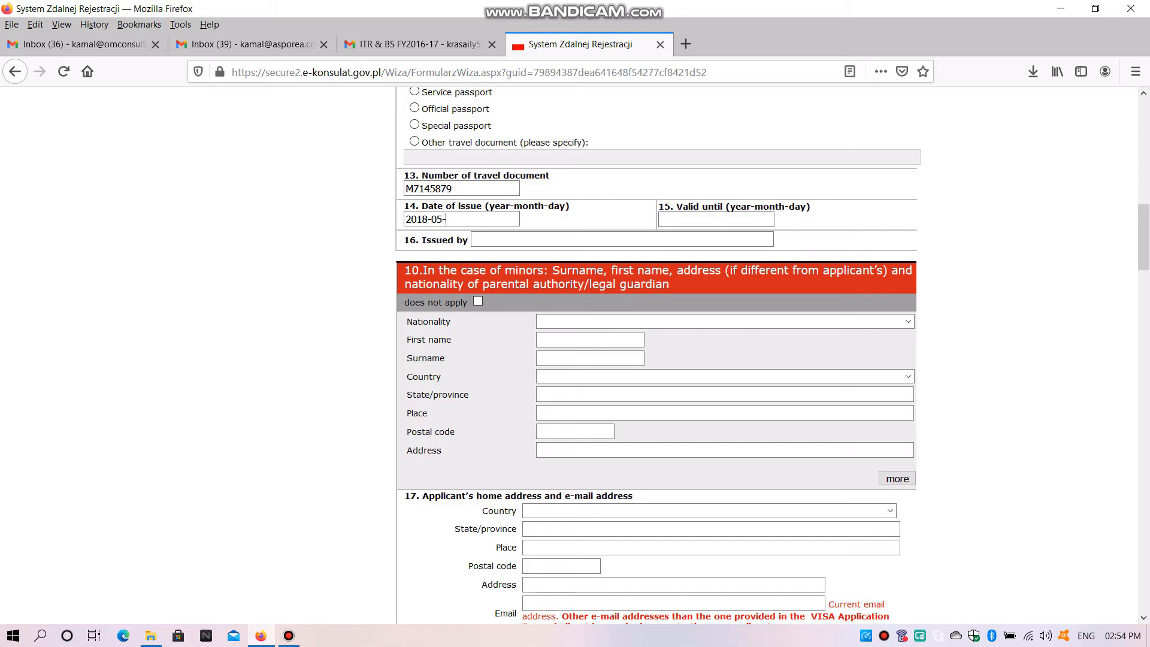
type("-02")
Set the passport's valid-until date to 2023-12-02
left_click(716, 219)
type("2")
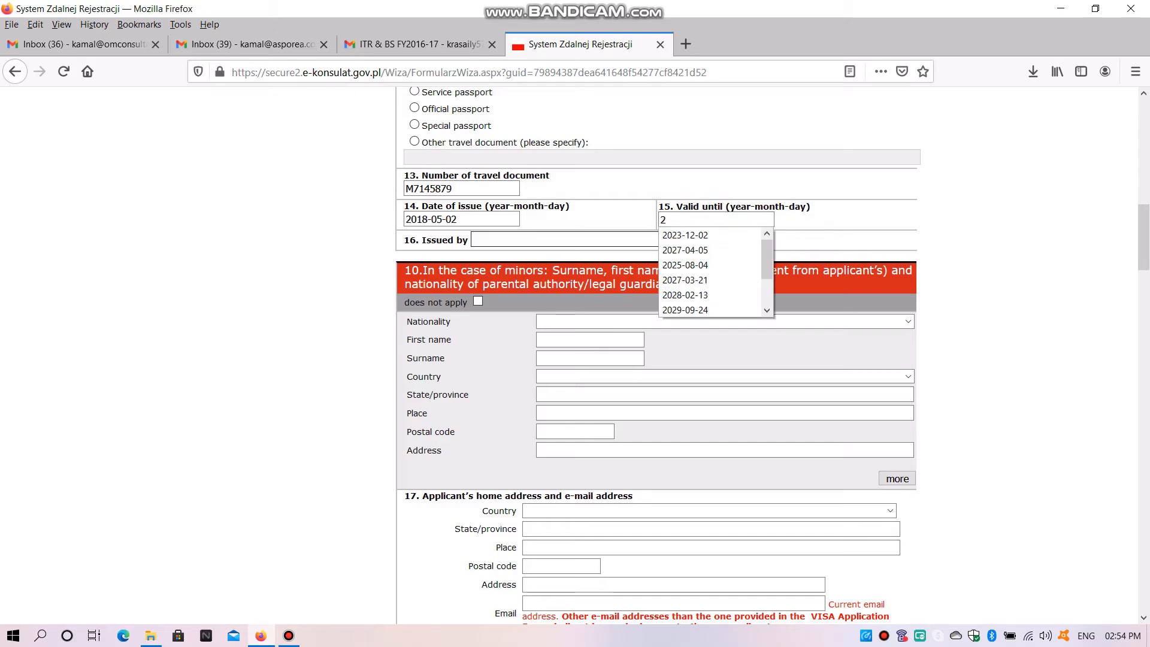
type("023-12")
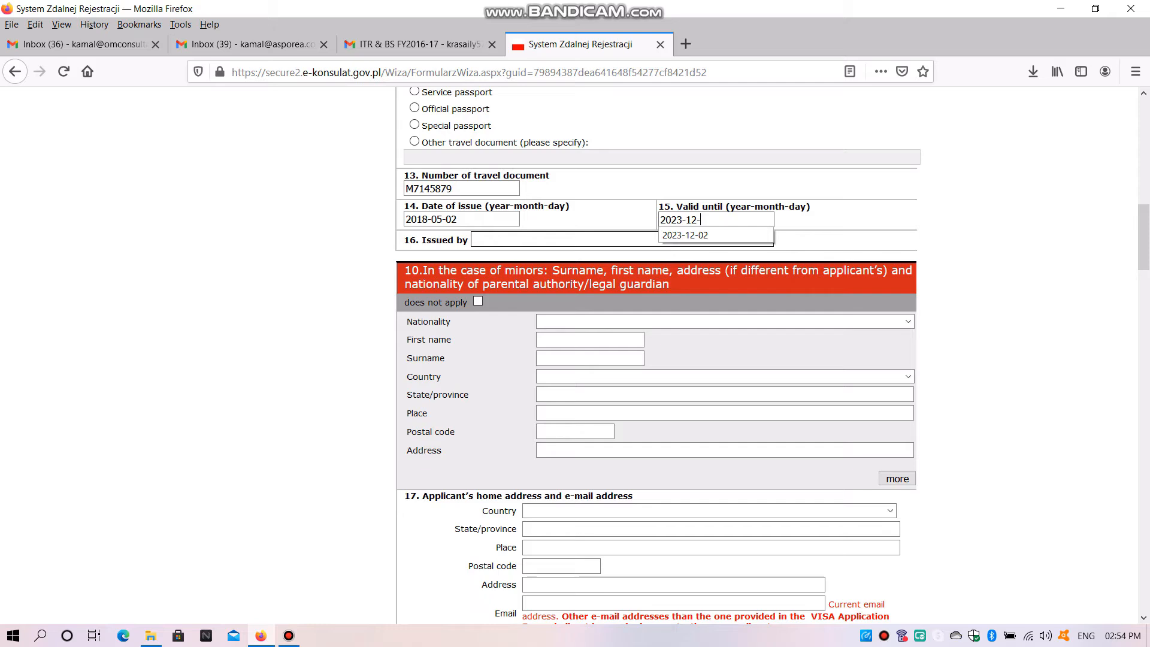
type("-02")
Set the passport's issuing authority to MINISTRY OF EXTERNAL AFFAIRS GUWAHATI
key("Tab")
type("M")
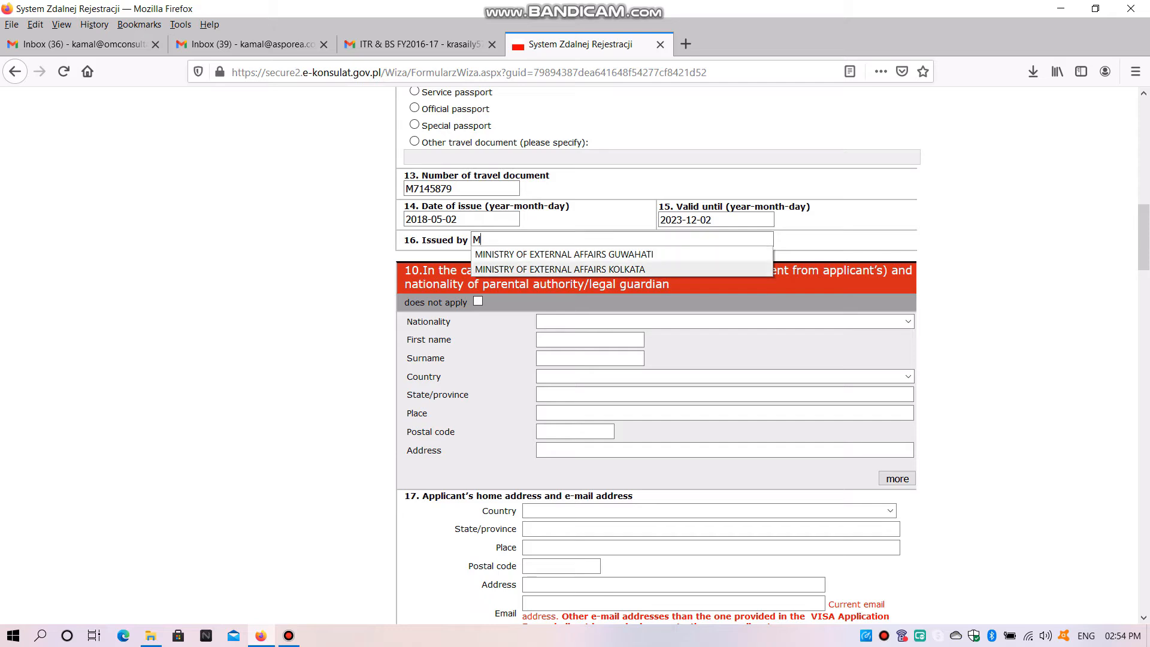
key("Down")
key("Return")
Mark the section on minors and their parental authority or legal guardian as not applicable
scroll(659, 356, "down", 3)
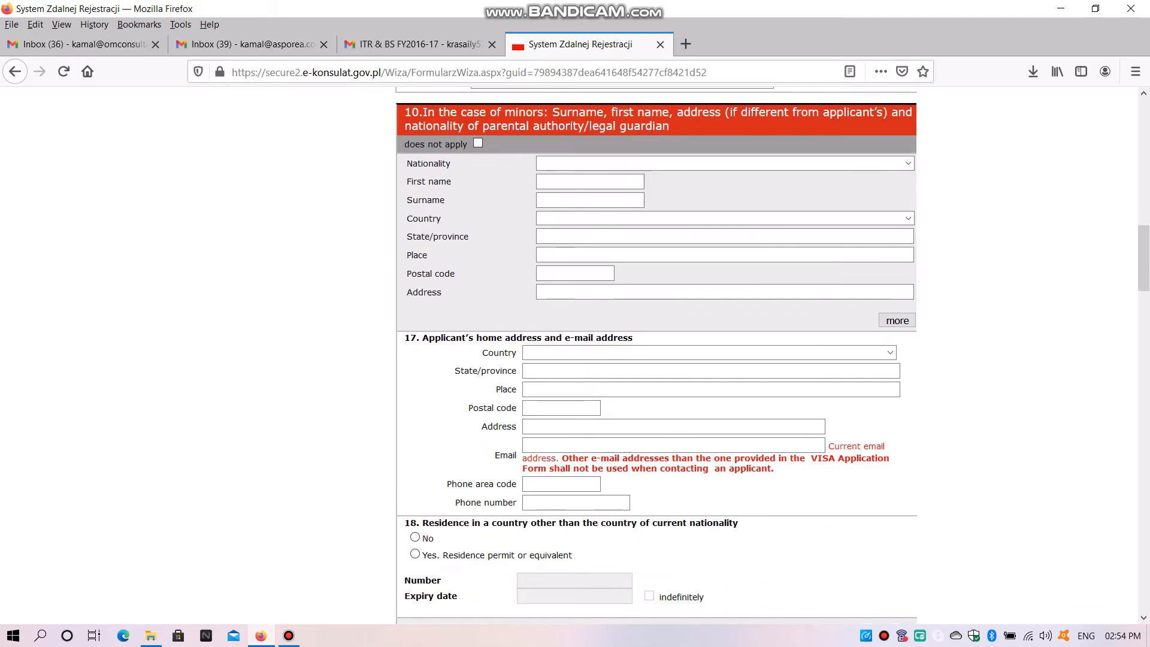
scroll(659, 356, "up", 3)
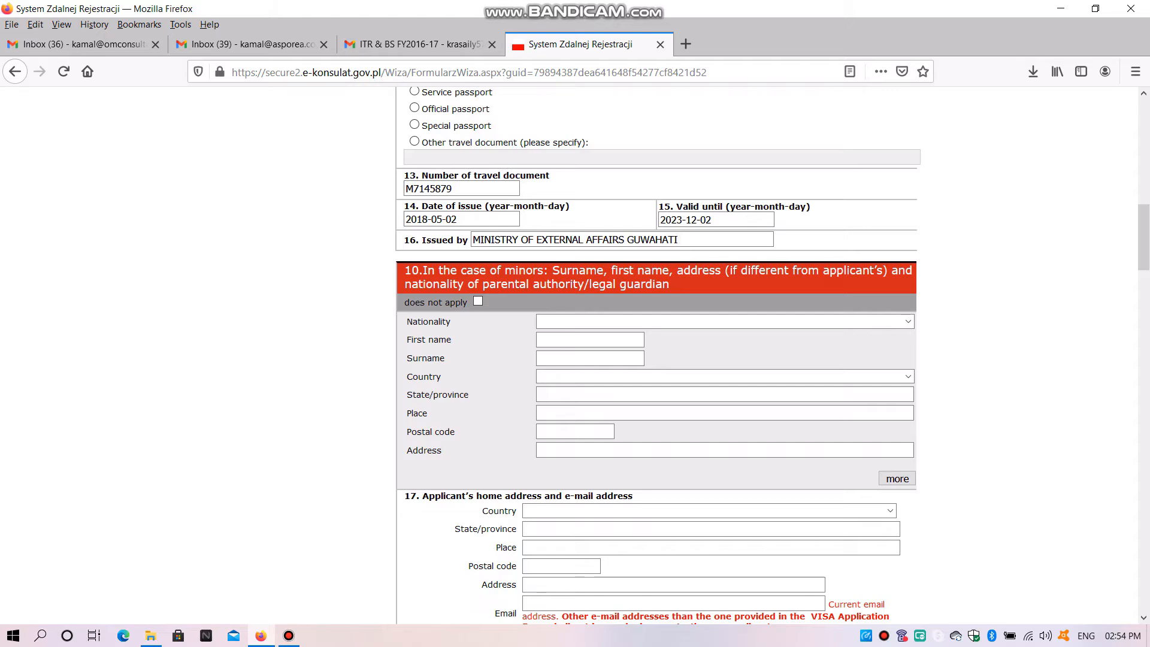
left_click_drag(672, 285, 403, 270)
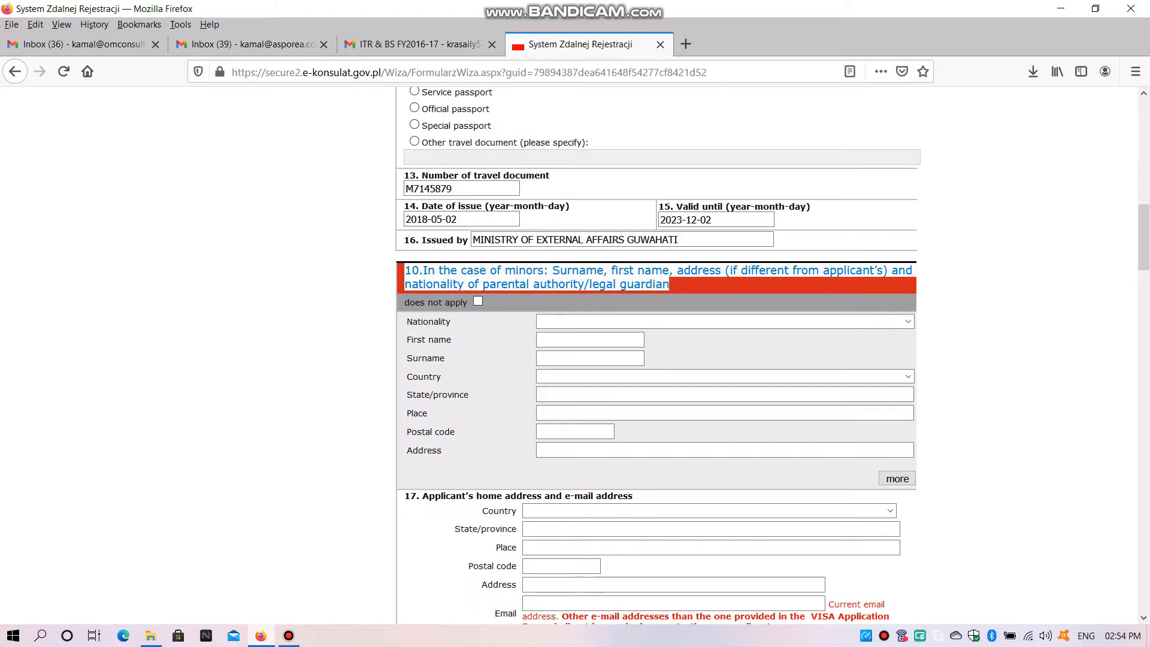
left_click(478, 300)
Set the country of the applicant's home address to INDIA
scroll(659, 355, "down", 4)
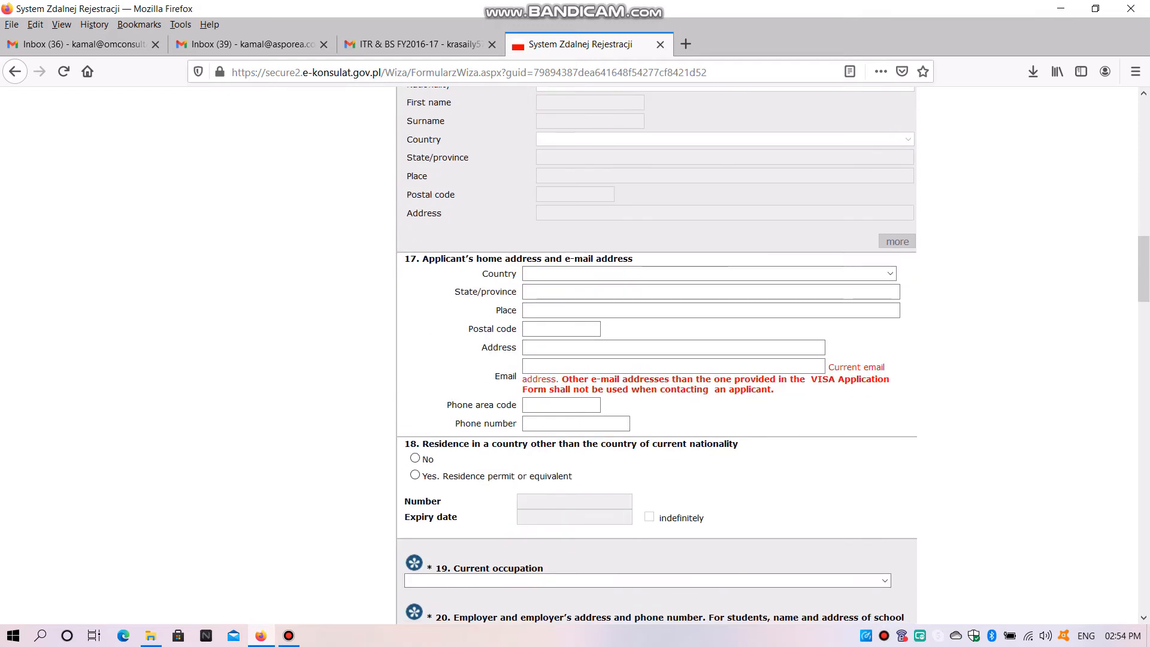
left_click(890, 273)
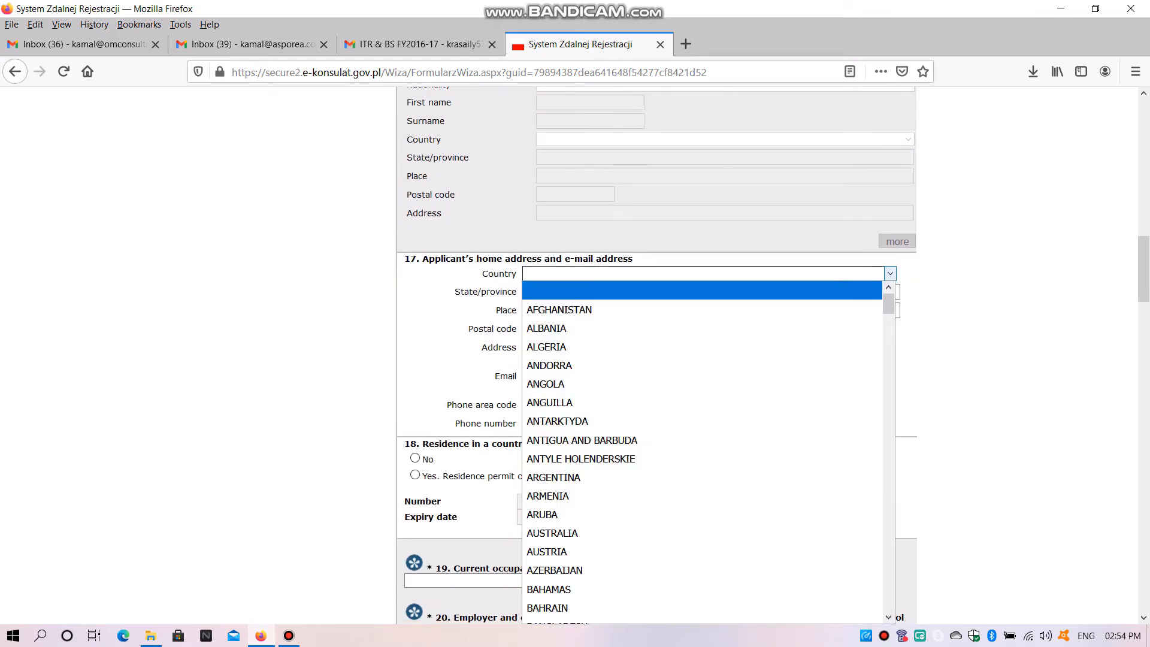
key("i")
scroll(702, 354, "down", 2)
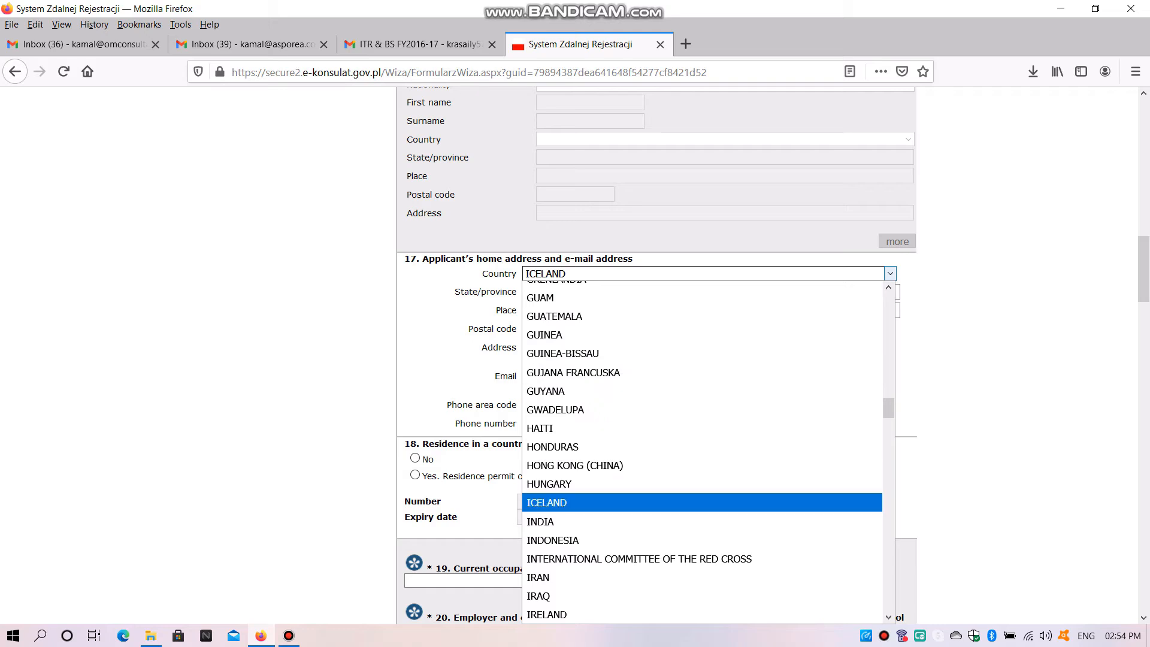
key("Down")
key("Return")
key("Tab")
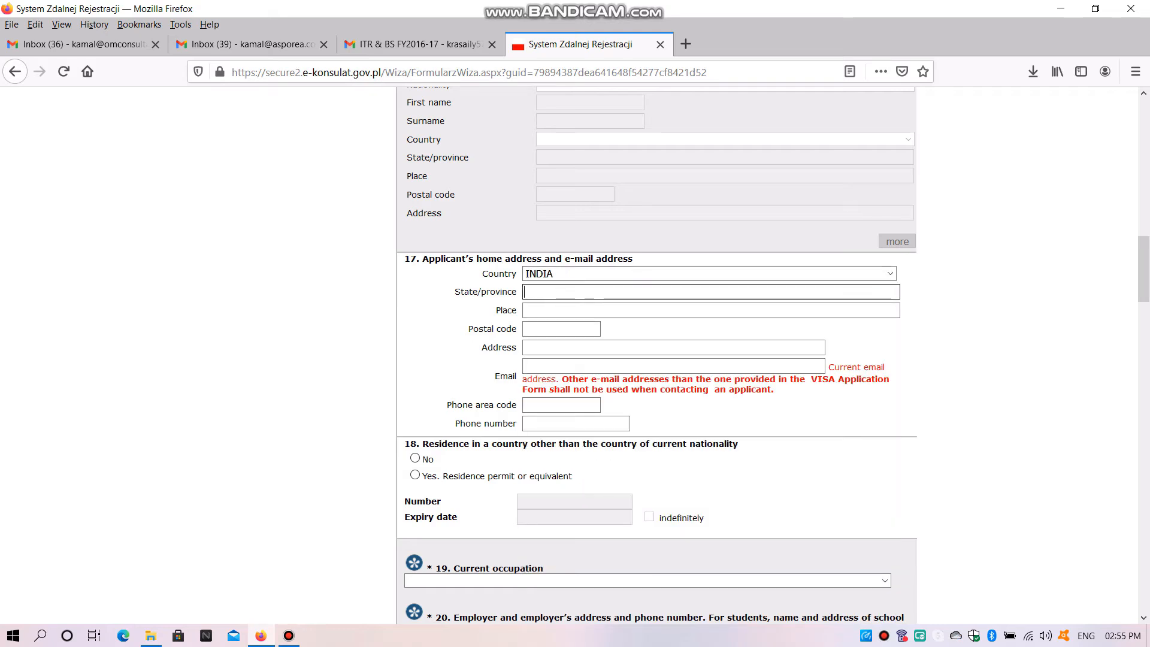
Enter the applicant's state/province and place in the home address
type("ASSAM")
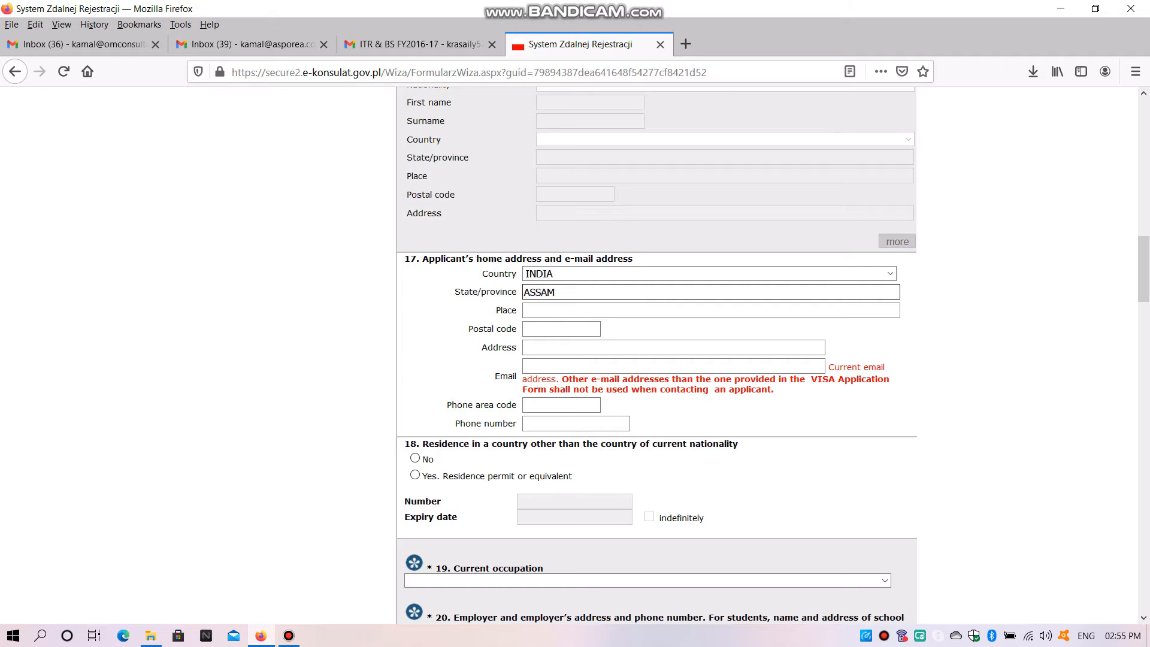
key("Tab")
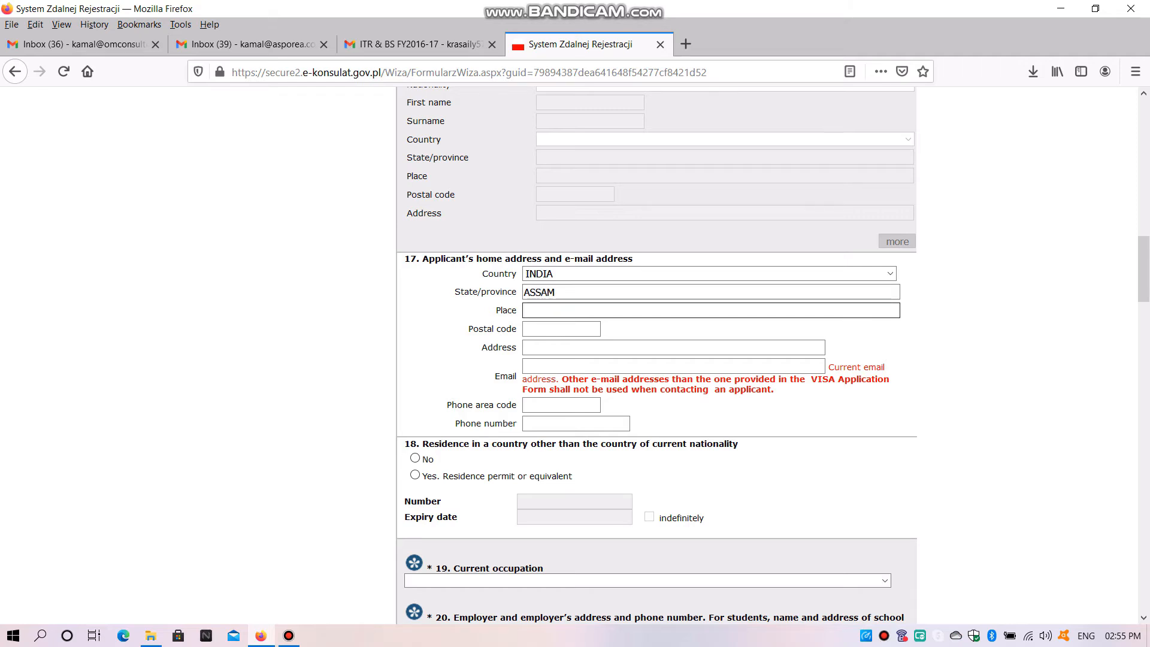
type("GUWAHAT")
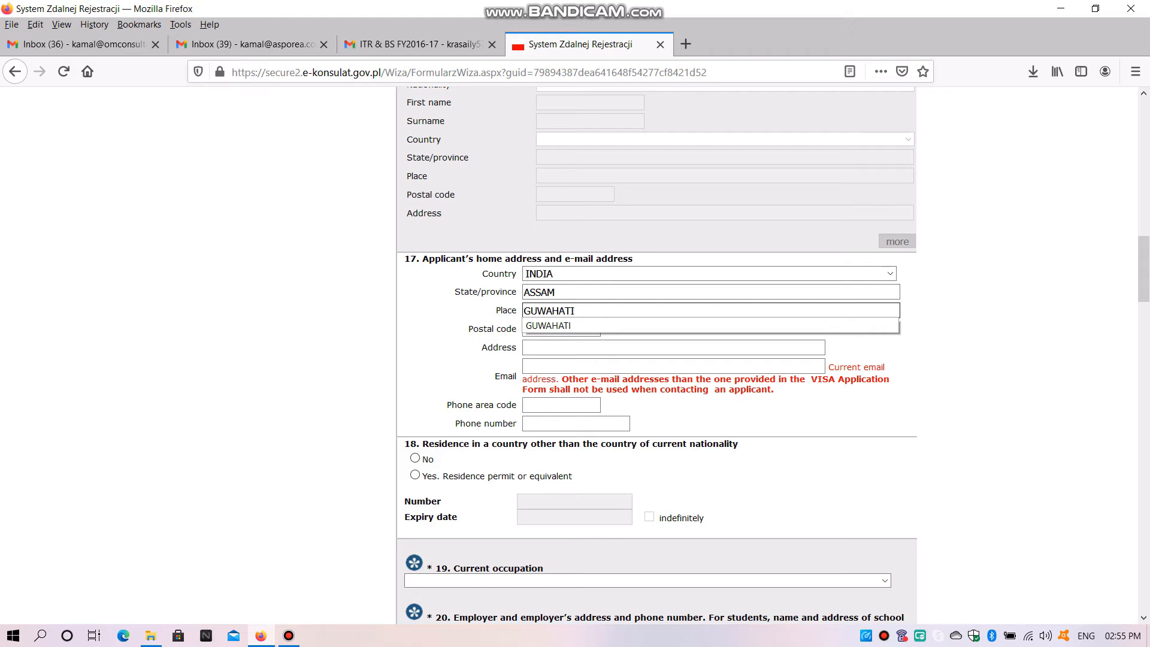
type("I")
key("Down")
key("Tab")
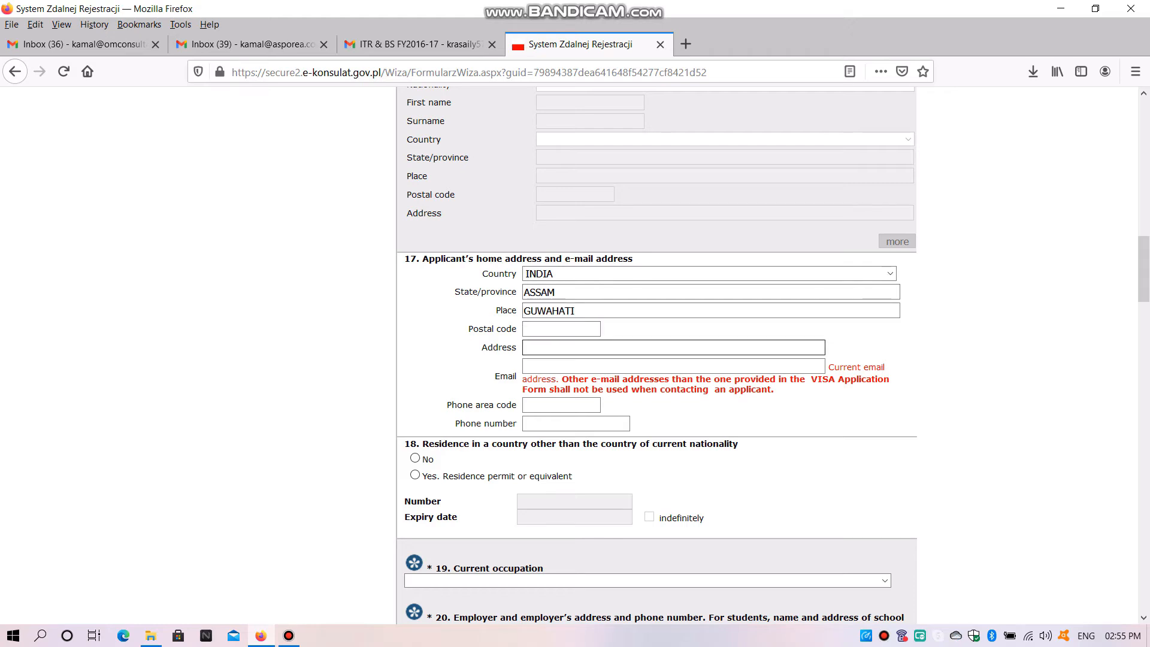
Enter the applicant's postal code and street address in the home address section
type("7")
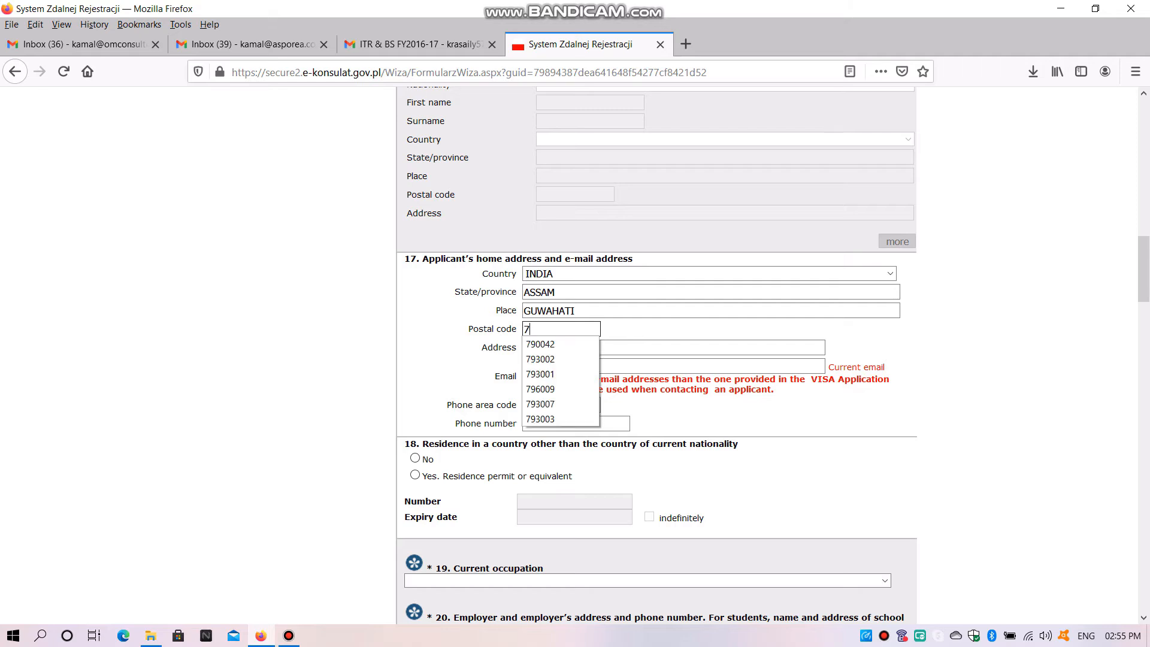
type("90042")
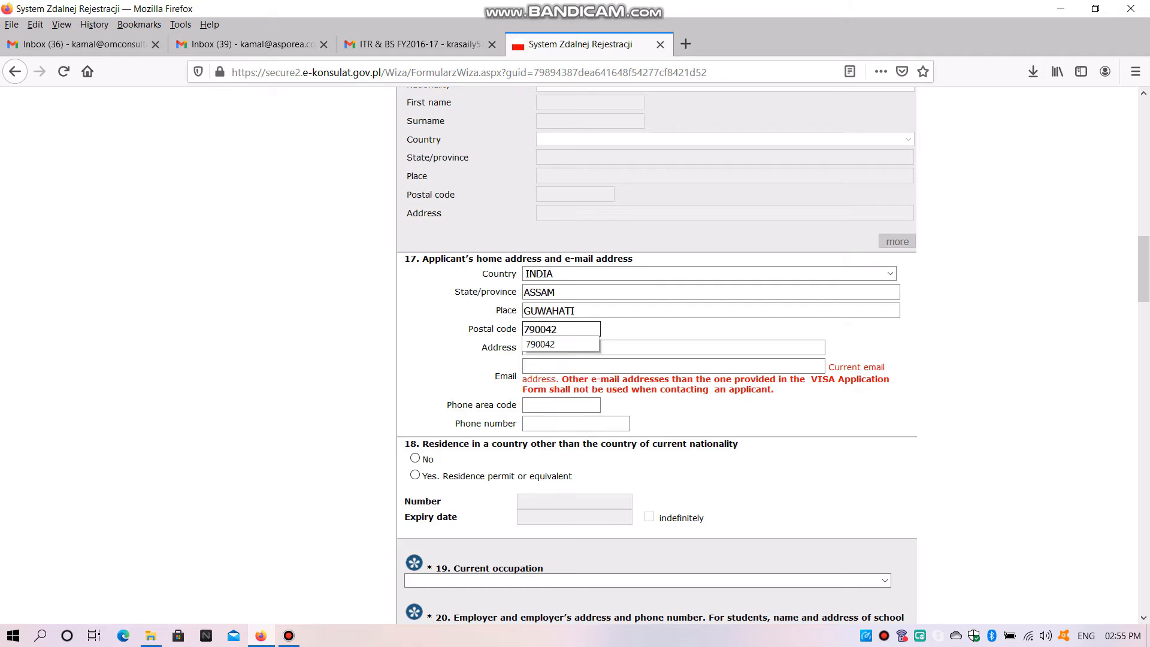
key("Tab")
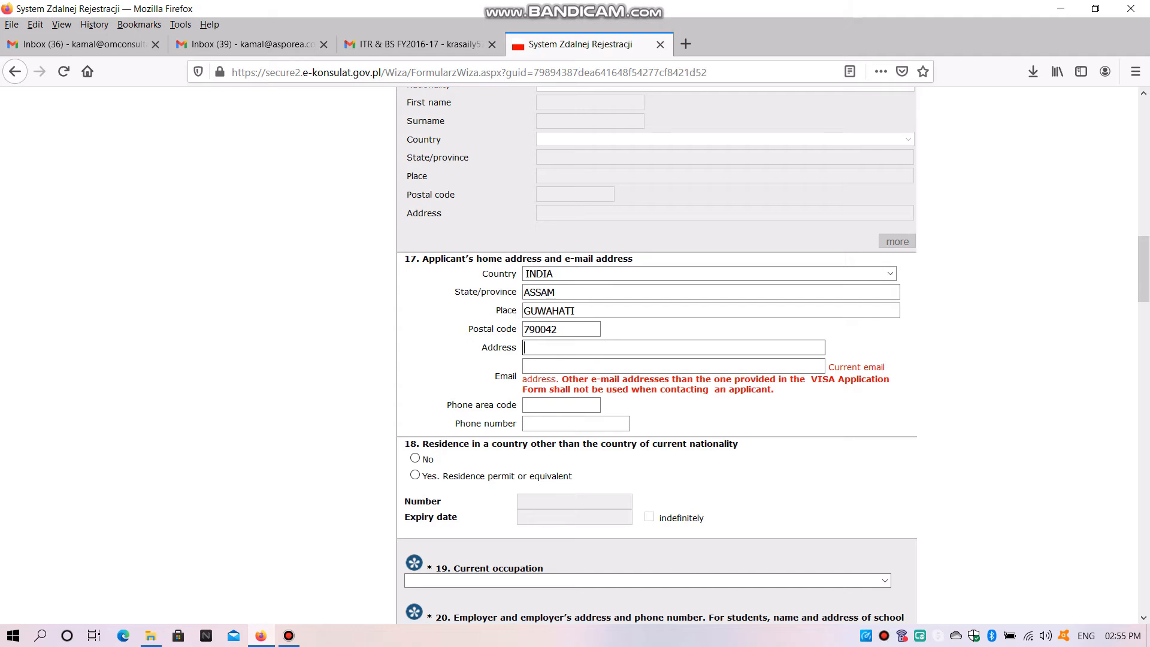
type("K")
key("BackSpace")
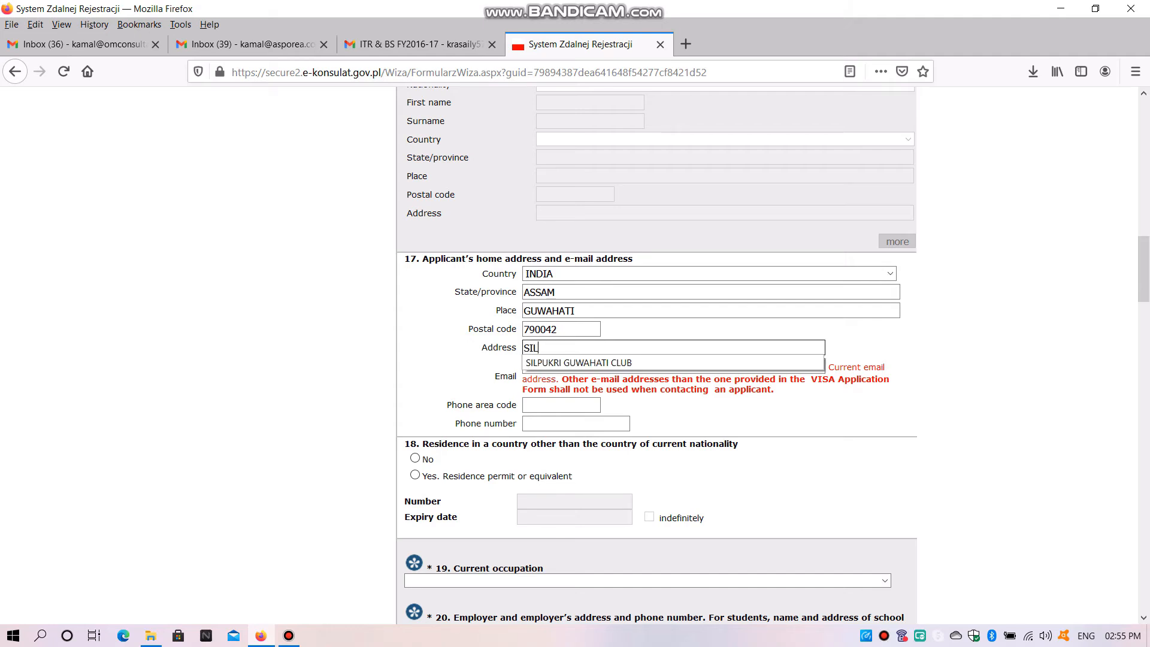
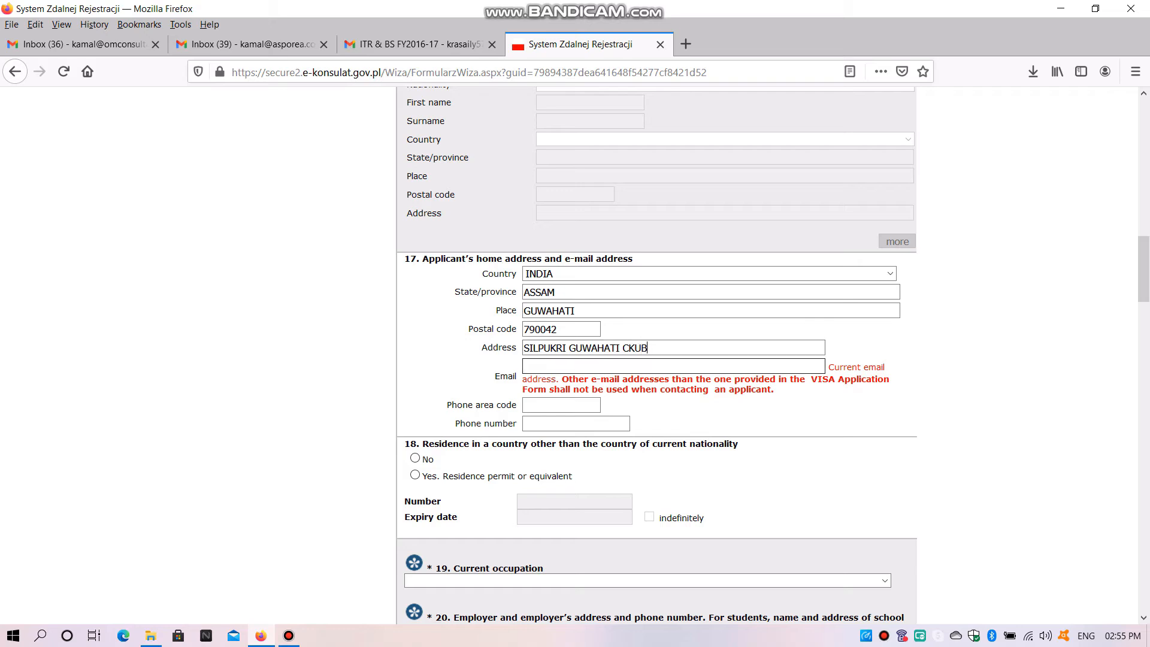
left_click(634, 348)
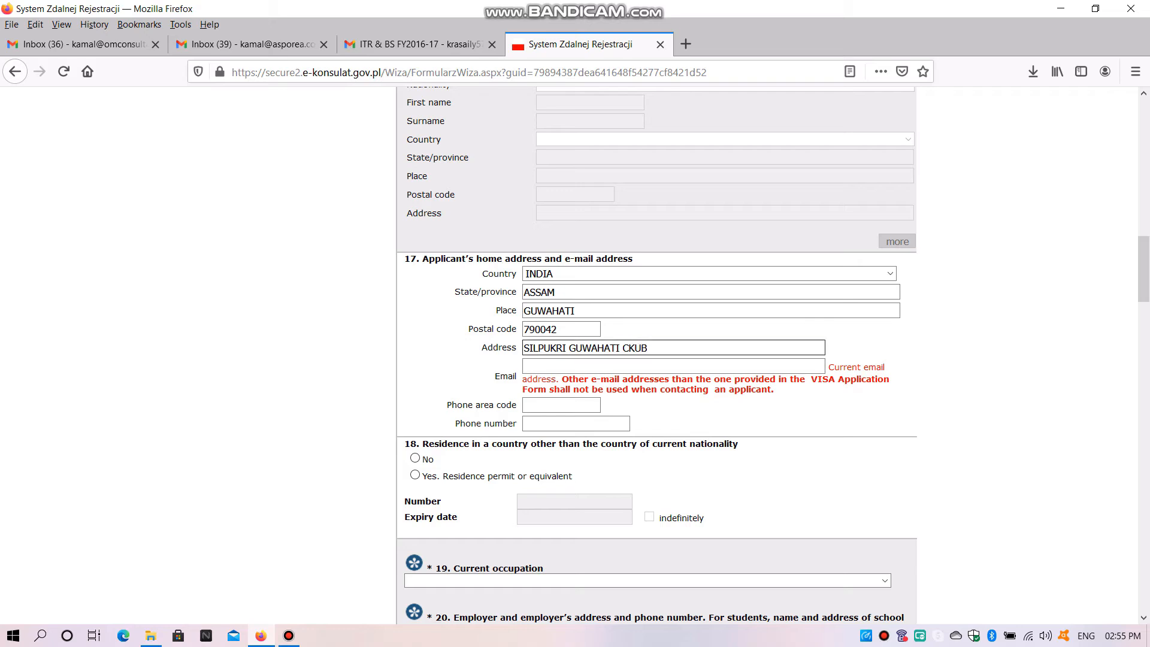
key("BackSpace")
type("L")
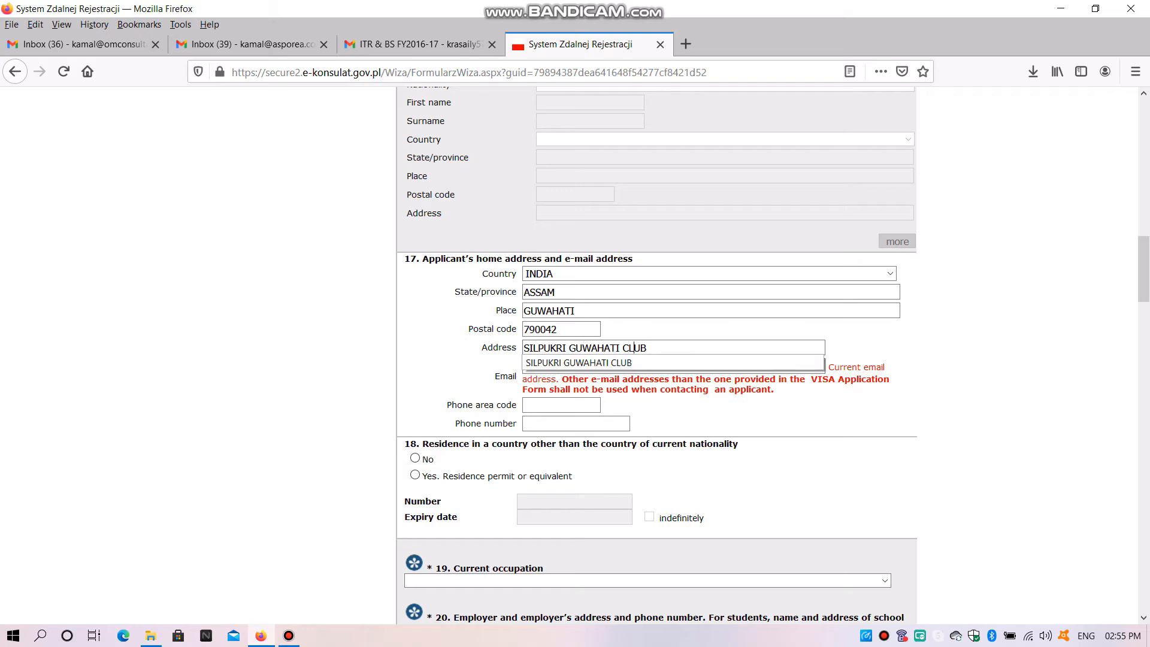
Fill in the applicant's current e-mail address in lowercase
left_click(561, 406)
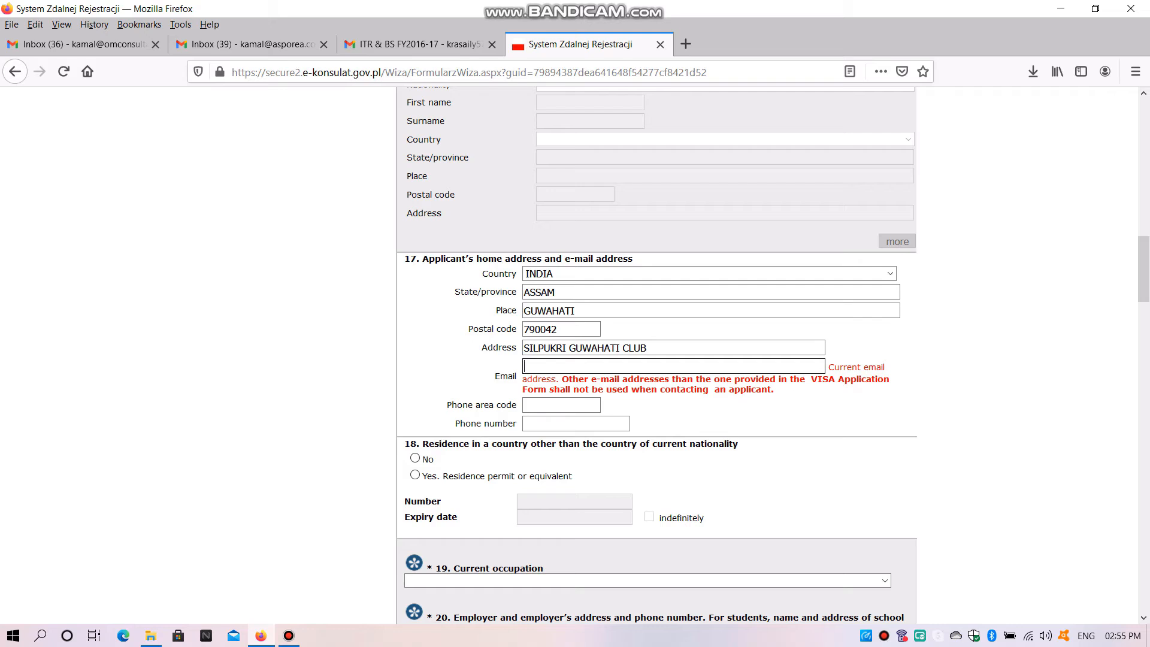
key("Caps_Lock")
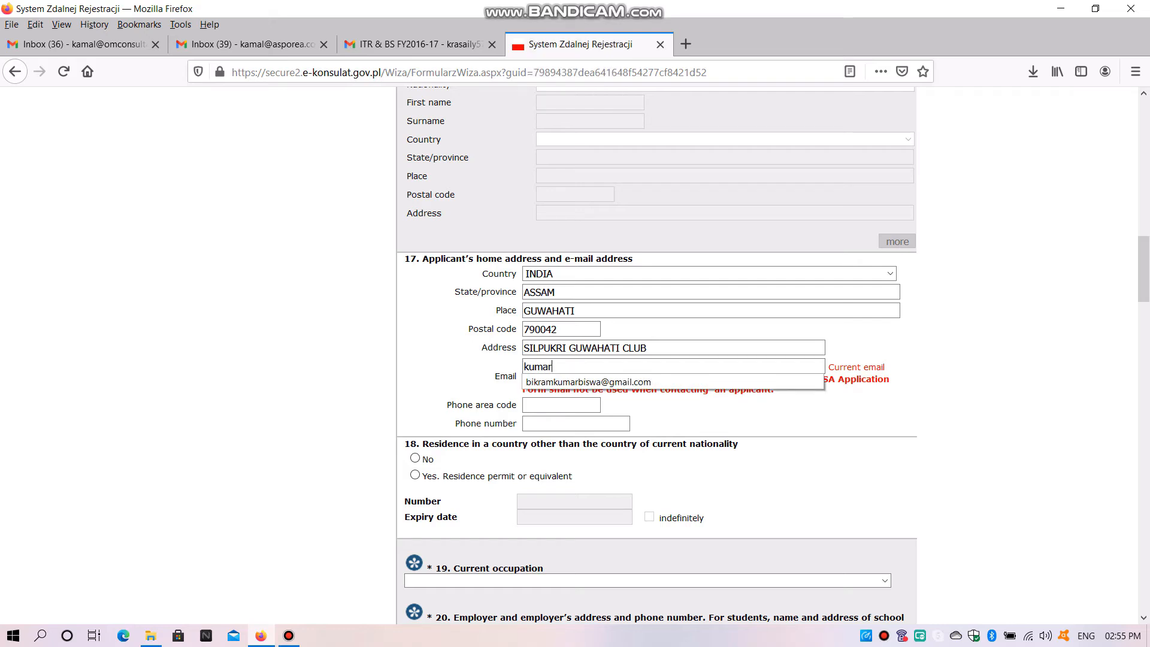
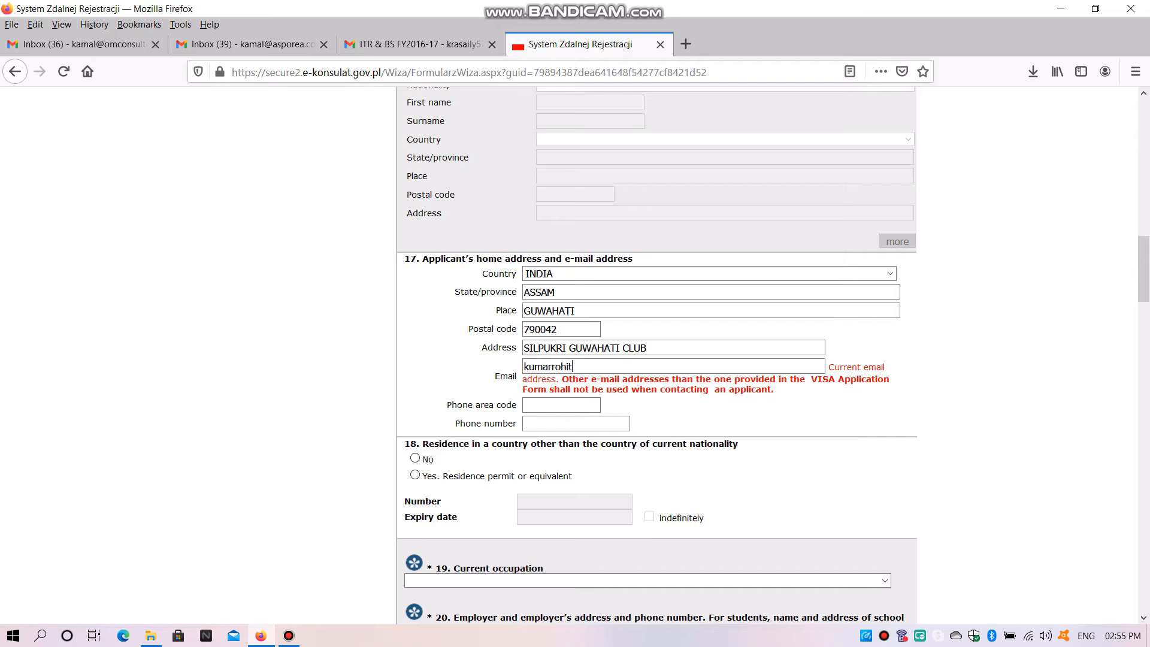
key("Caps_Lock")
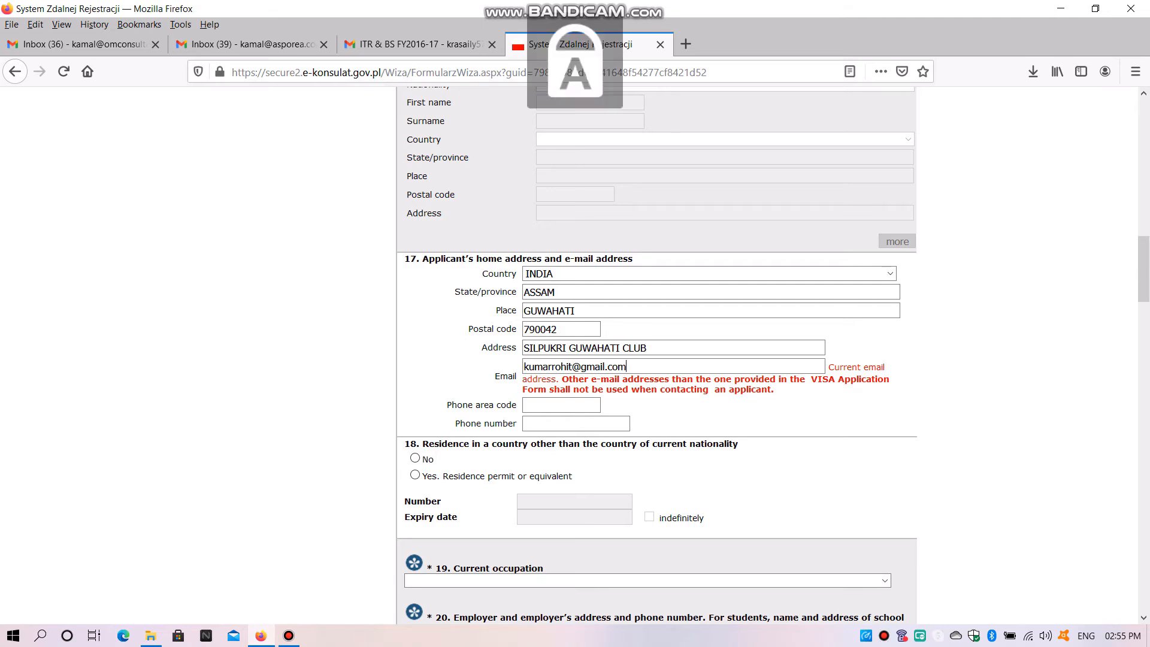
Set the phone area code to 0091 and enter the applicant's phone number
scroll(563, 345, "down", 2)
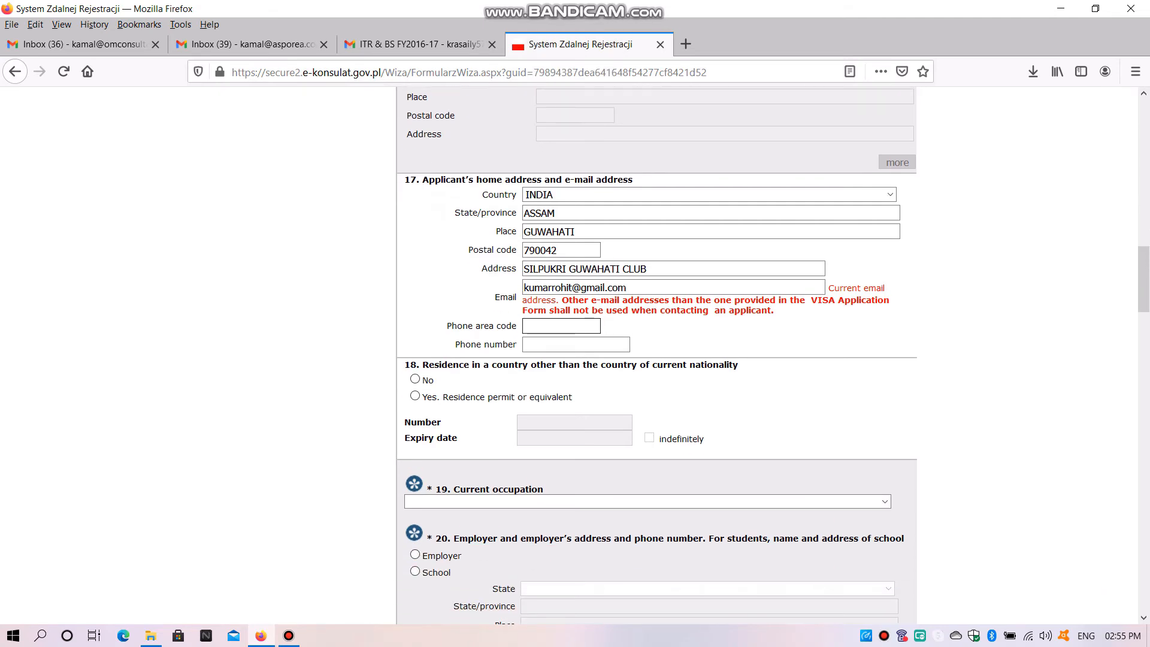
left_click(561, 326)
type("00")
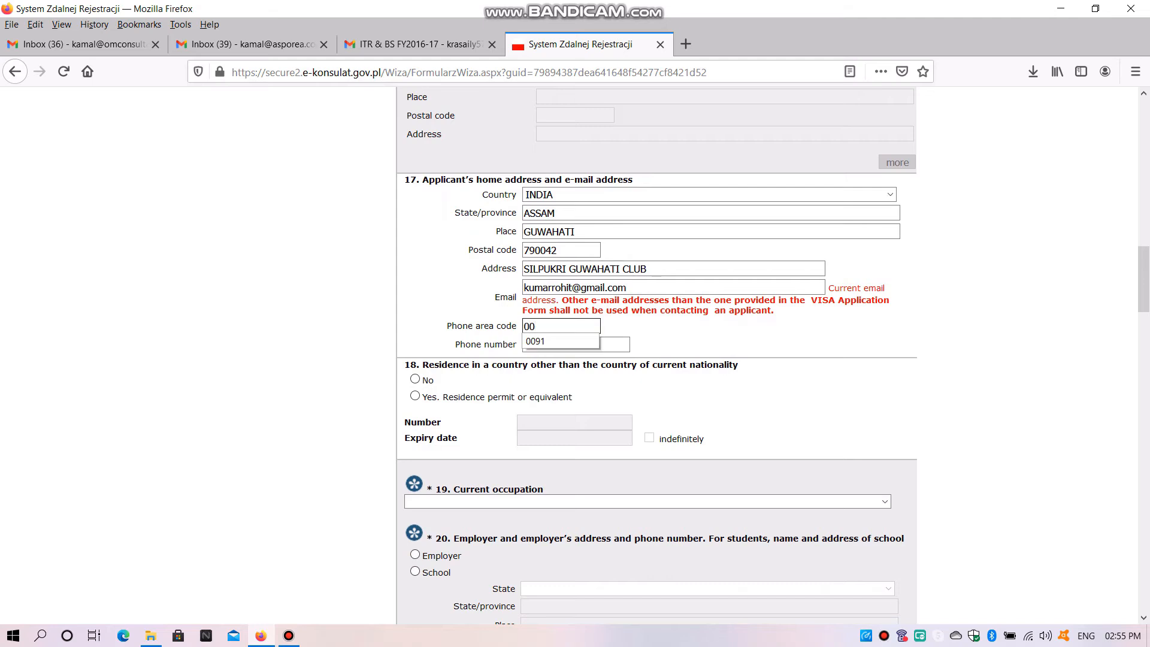
type("91")
left_click(608, 345)
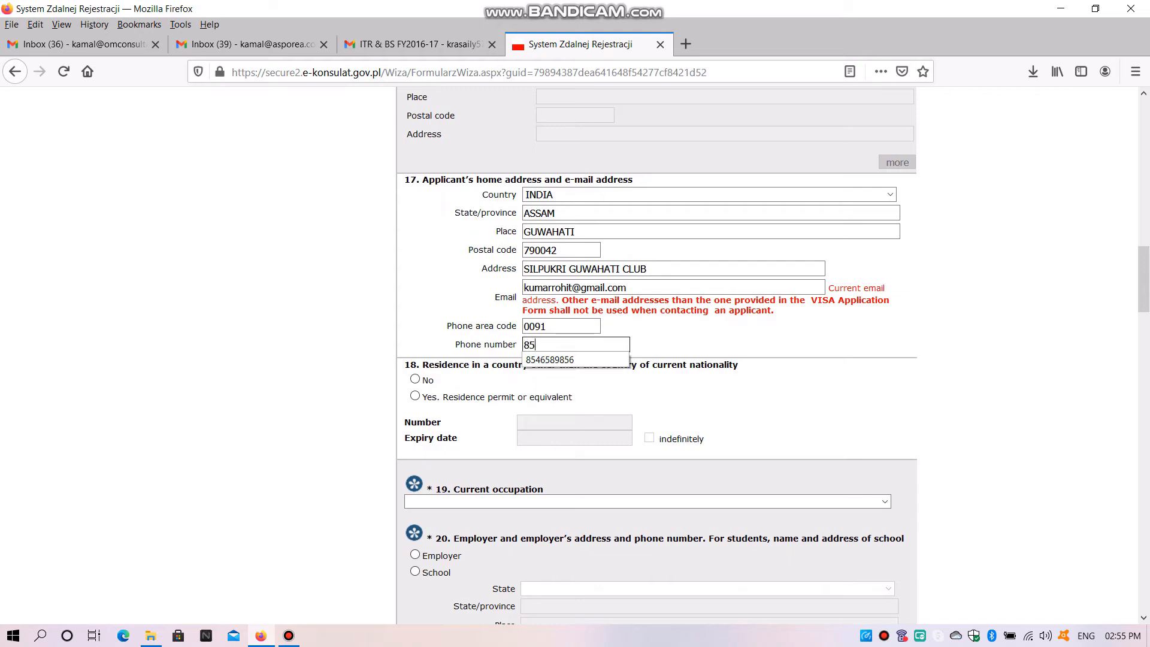
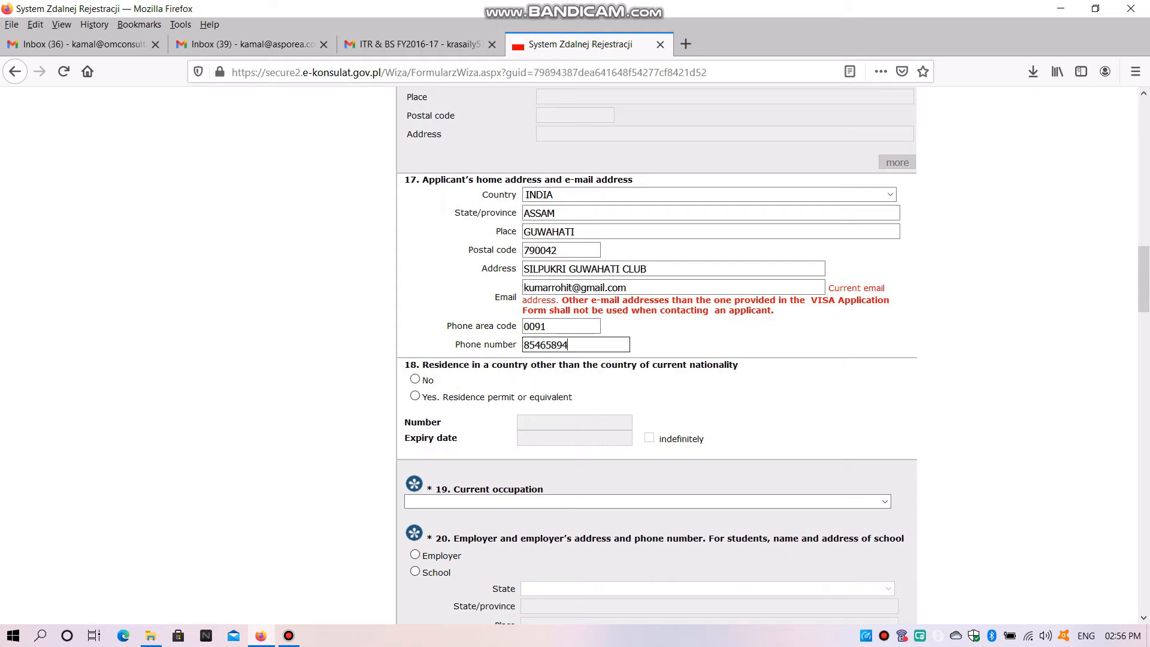
Answer No to residence in a country other than the country of current nationality
scroll(657, 356, "down", 3)
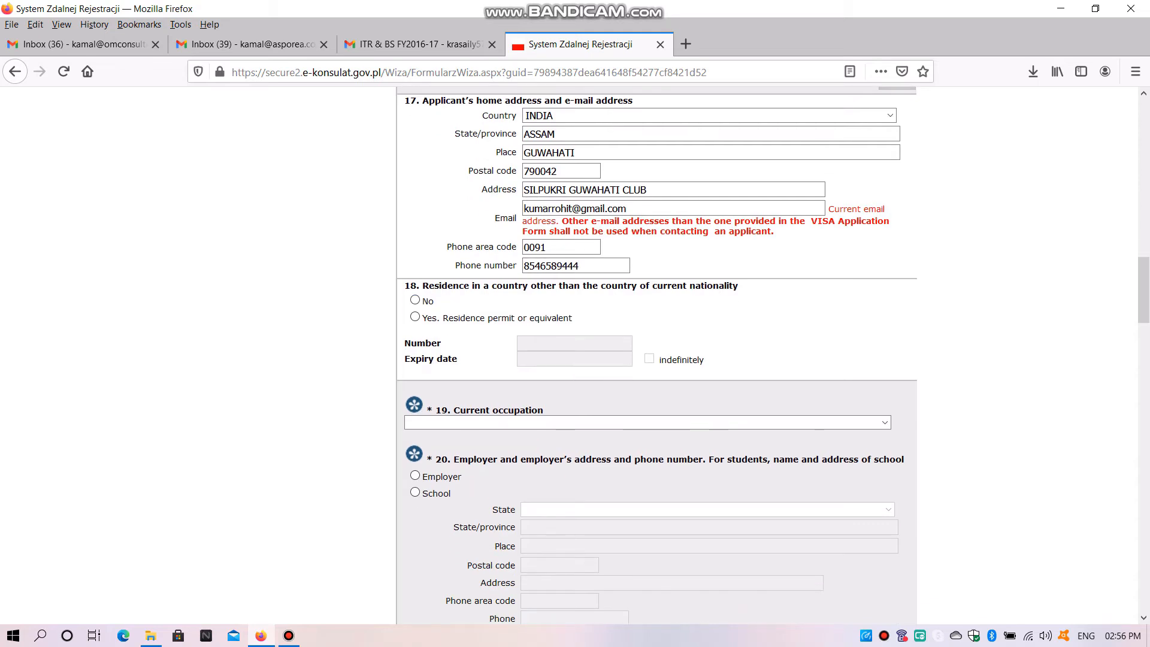
left_click_drag(739, 286, 419, 286)
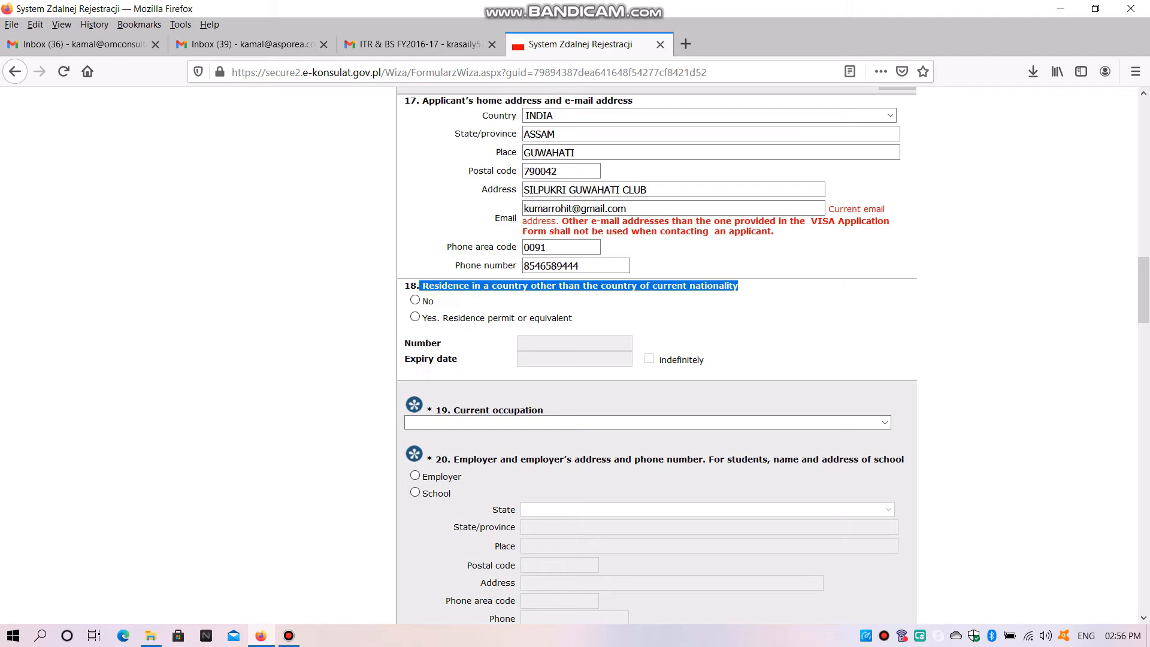
left_click(415, 300)
Set the applicant's current occupation to No occupation
scroll(414, 300, "down", 4)
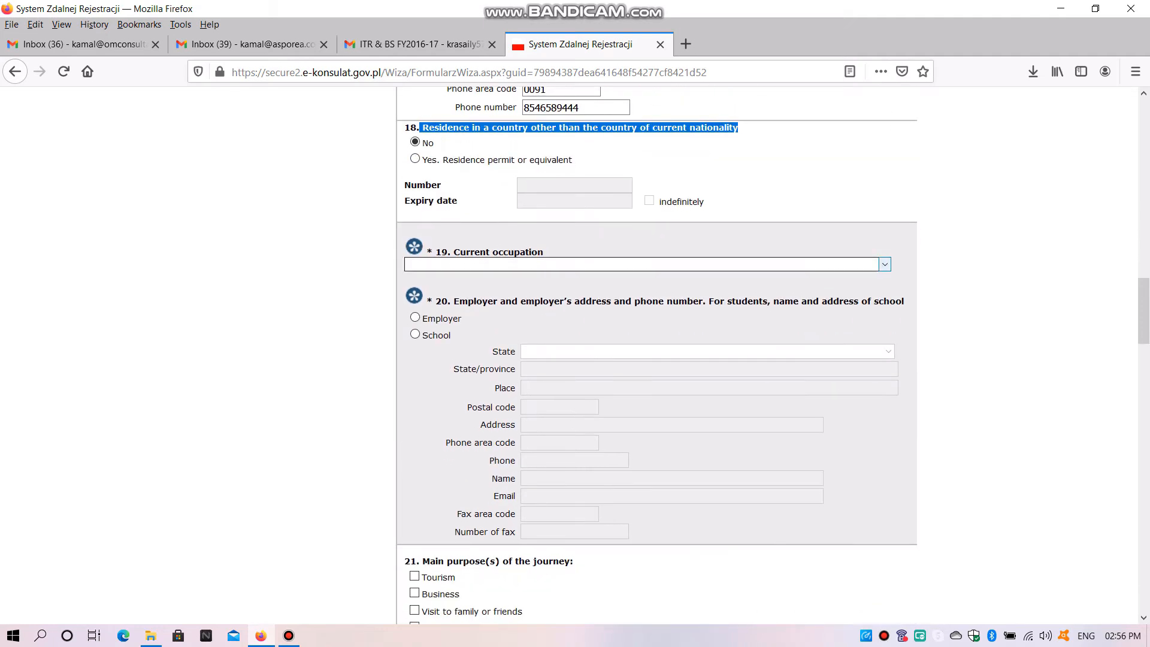
left_click(644, 264)
scroll(640, 395, "down", 1)
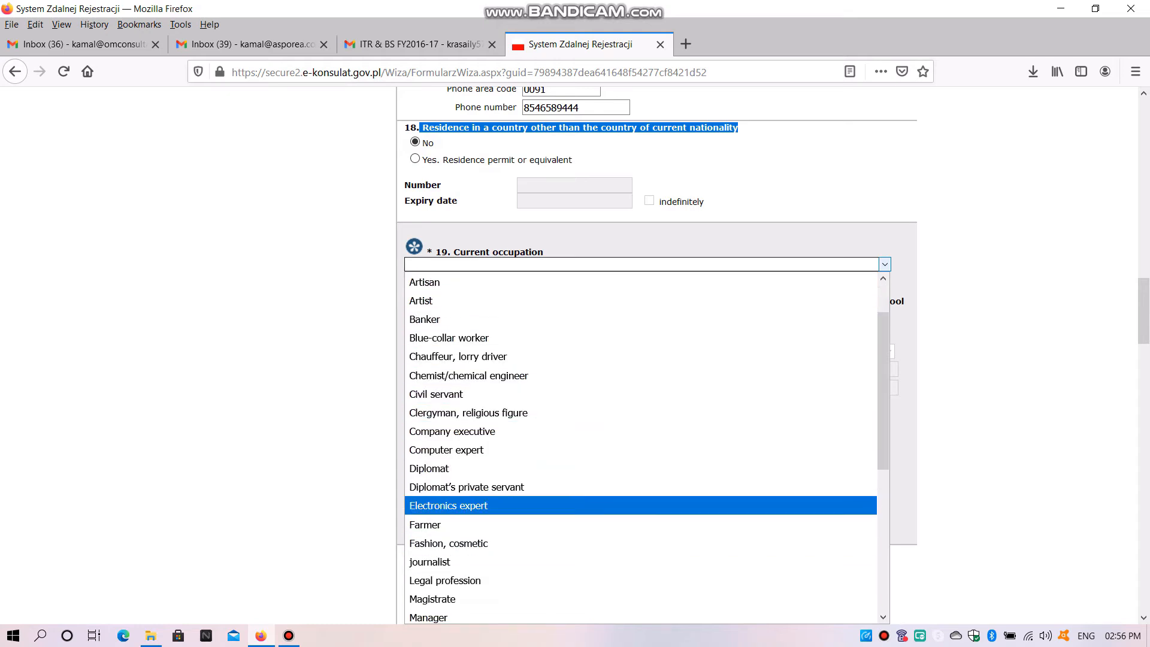
scroll(641, 488, "down", 2)
scroll(641, 447, "up", 1)
scroll(641, 470, "down", 3)
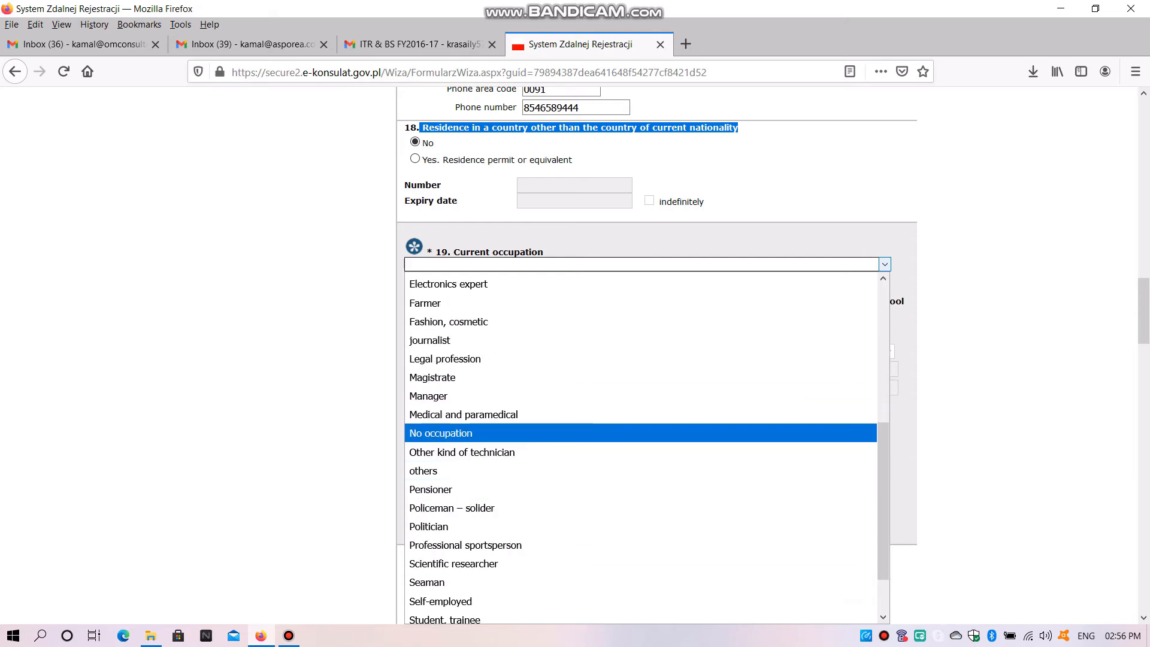
left_click(641, 432)
scroll(772, 356, "down", 2)
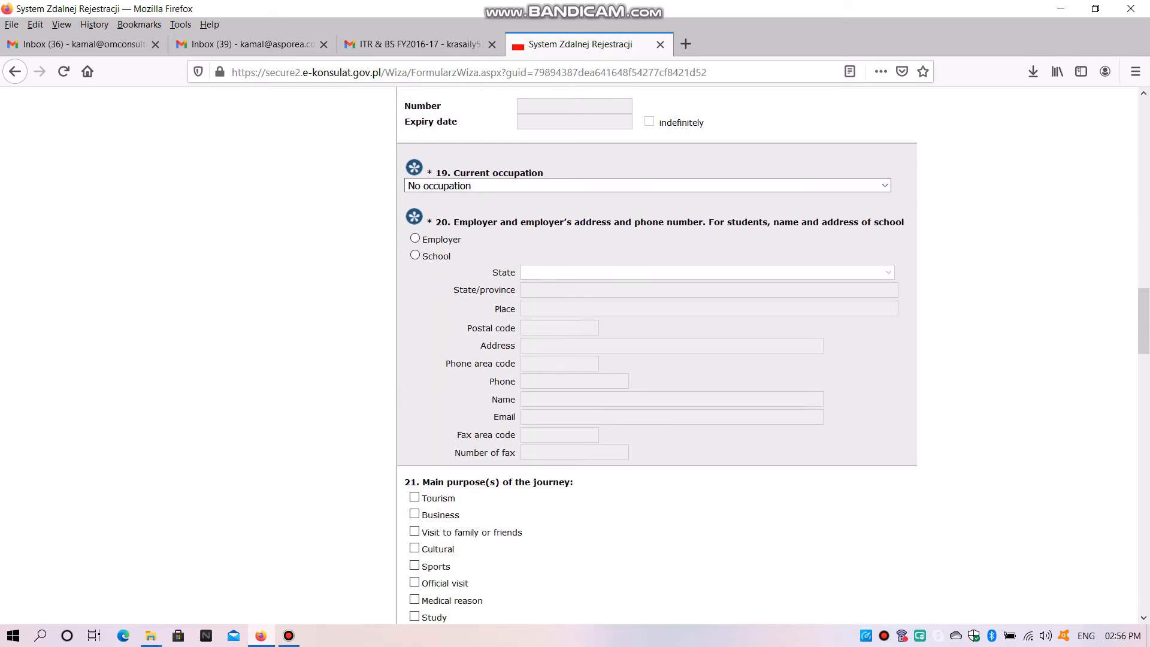
left_click(415, 255)
left_click(415, 239)
left_click(415, 255)
left_click(415, 238)
Examine the available options for the main purpose of the journey in item 21
scroll(657, 356, "down", 2)
scroll(414, 294, "down", 3)
left_click(414, 259)
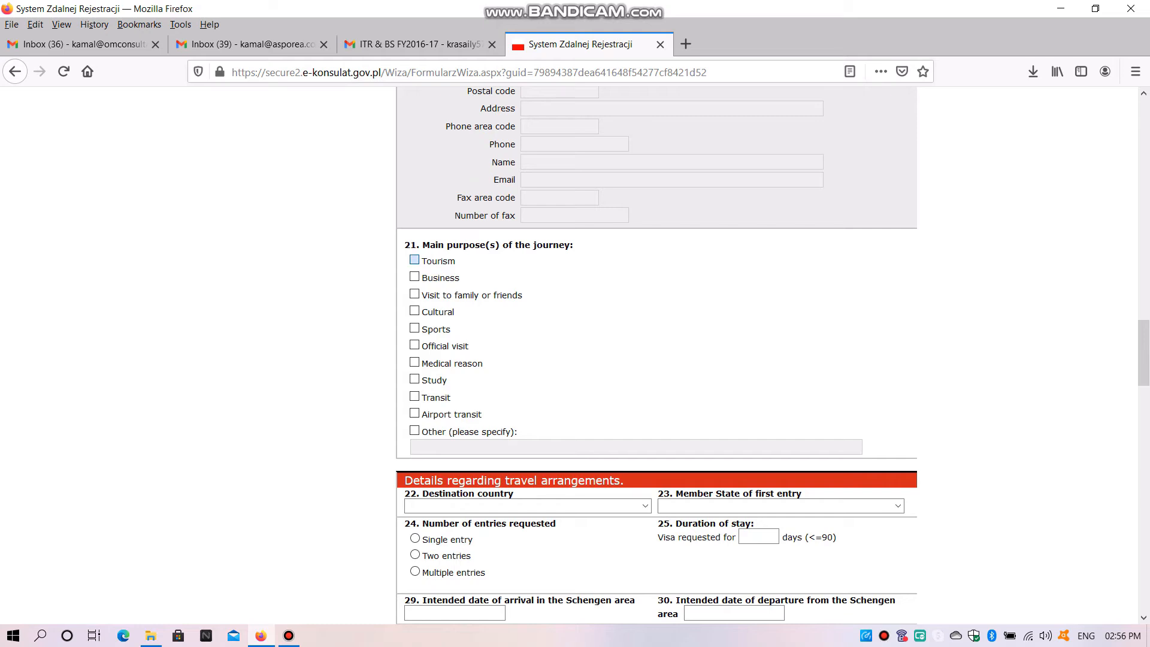
left_click(414, 277)
left_click(415, 311)
left_click(415, 293)
left_click(415, 328)
left_click(415, 362)
left_click(414, 379)
left_click(415, 397)
left_click(413, 413)
left_click(415, 260)
left_click(414, 276)
left_click(415, 328)
left_click(414, 379)
left_click(413, 397)
left_click(414, 414)
Set the main purpose of the journey to Other
left_click(414, 430)
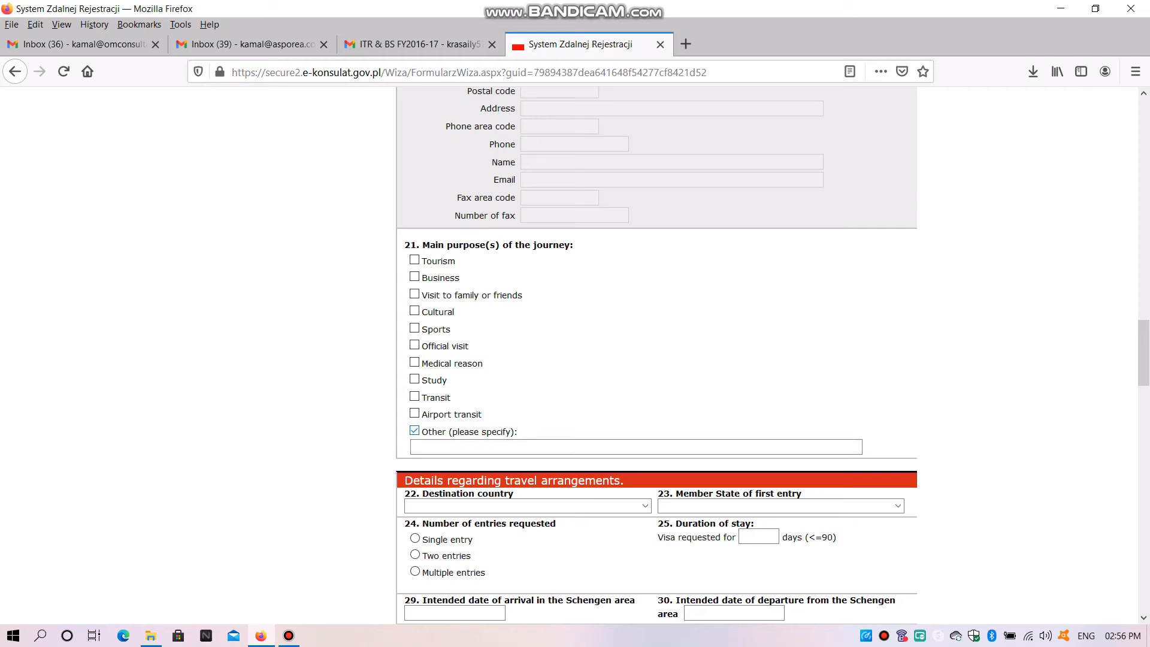
Specify WORK as the other main purpose of the journey in item 21
type("W")
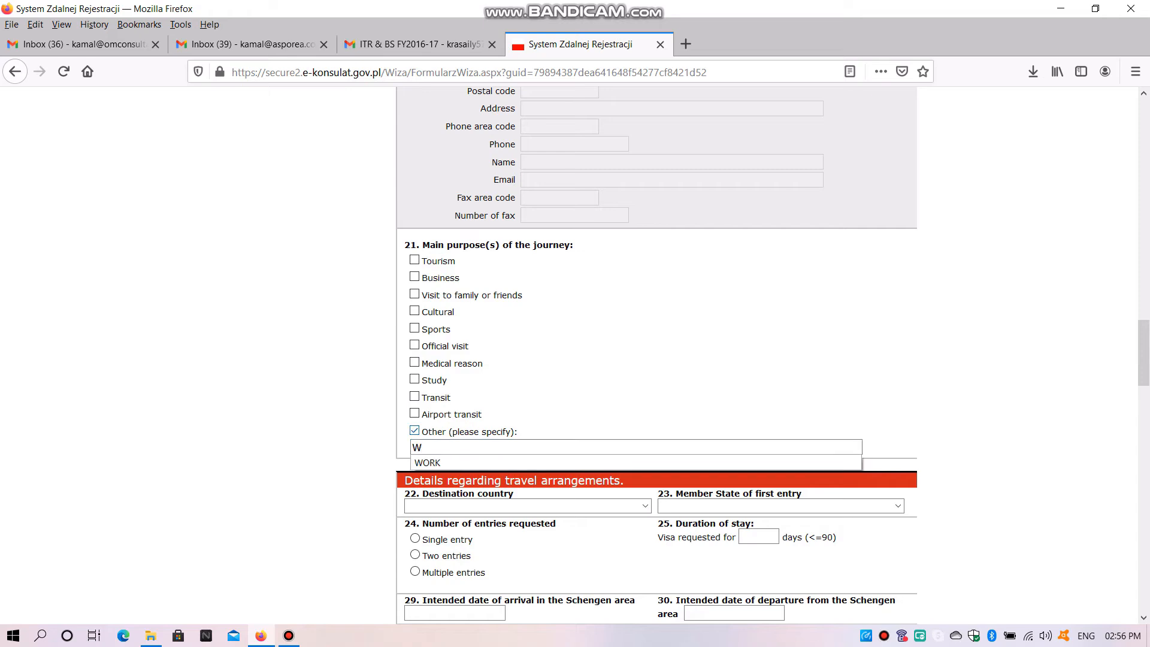
type("ORK")
scroll(657, 353, "down", 3)
key("Tab")
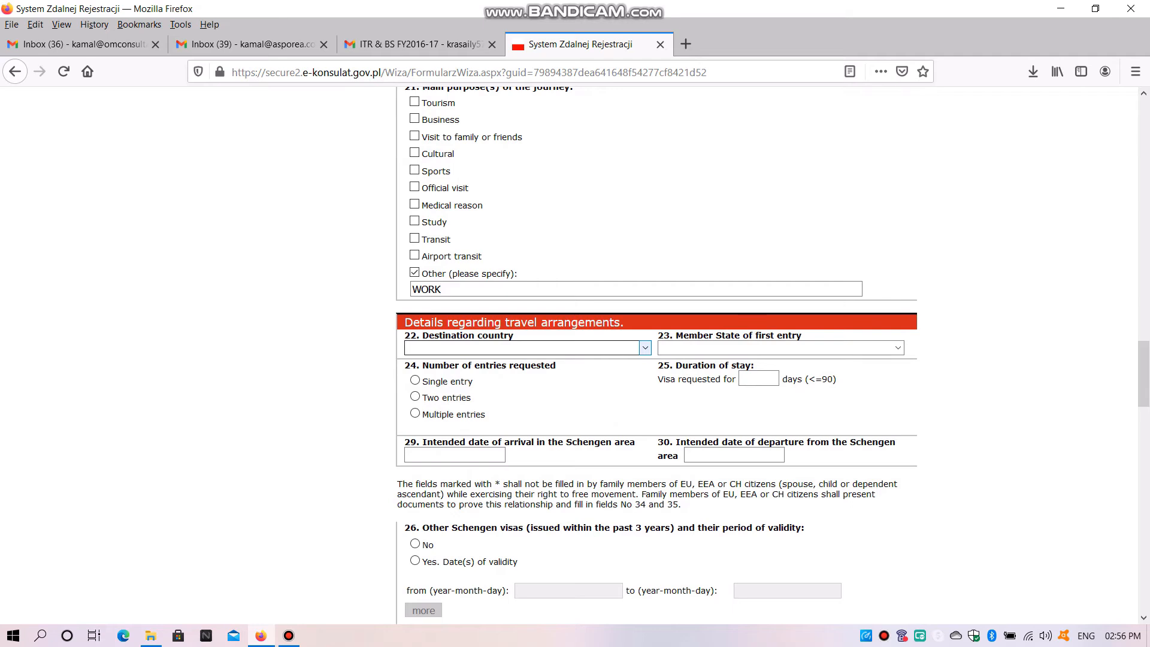
Set both the destination country and the Member State of first entry to POLAND
left_click(527, 348)
scroll(527, 422, "down", 3)
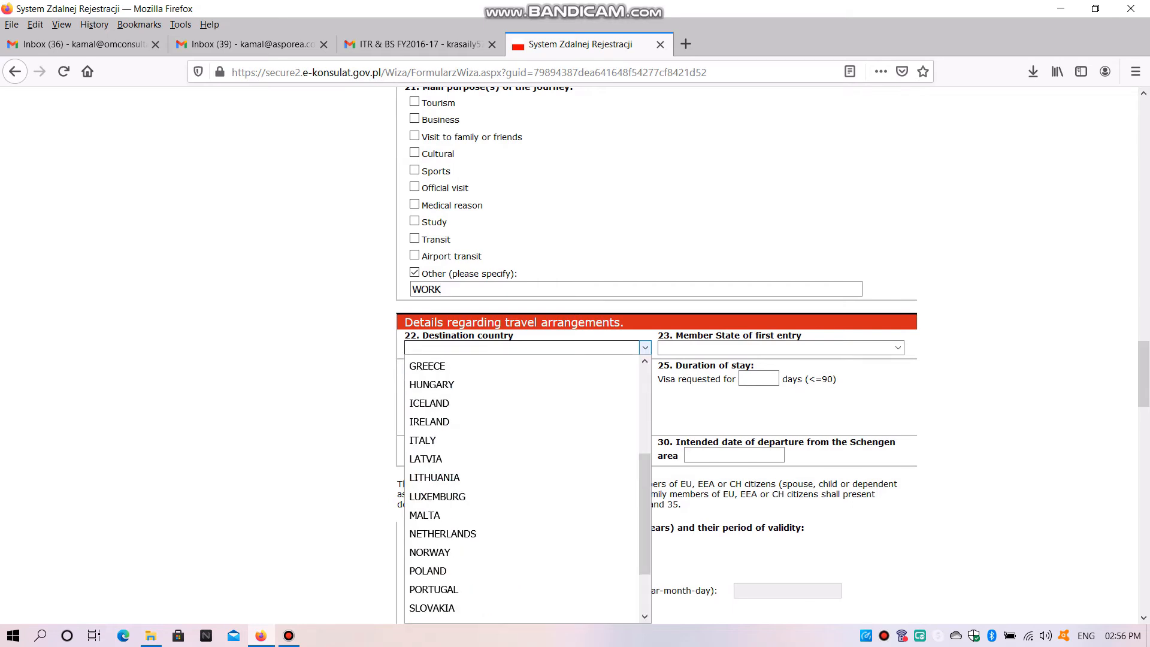
scroll(521, 485, "down", 2)
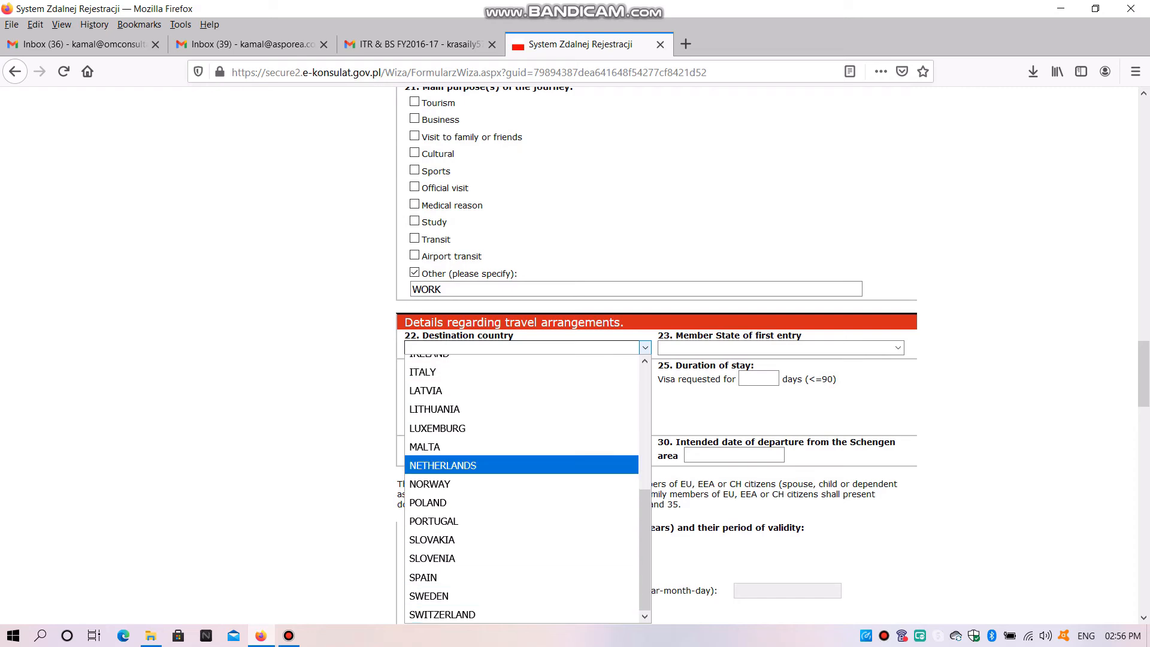
left_click(427, 502)
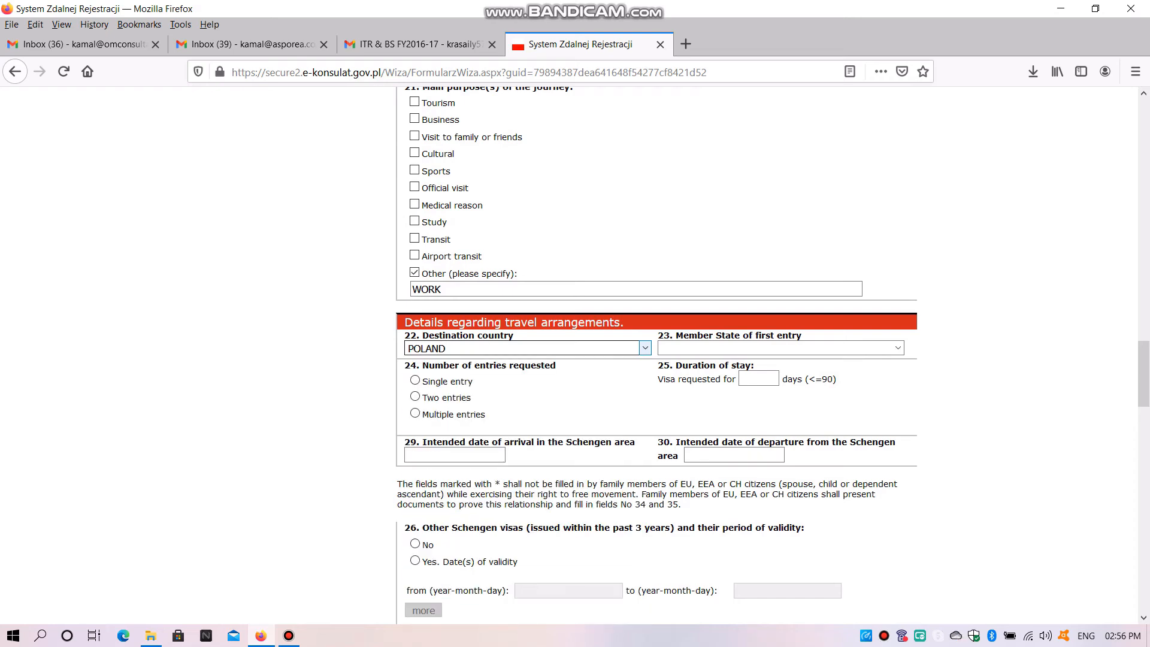
left_click(778, 347)
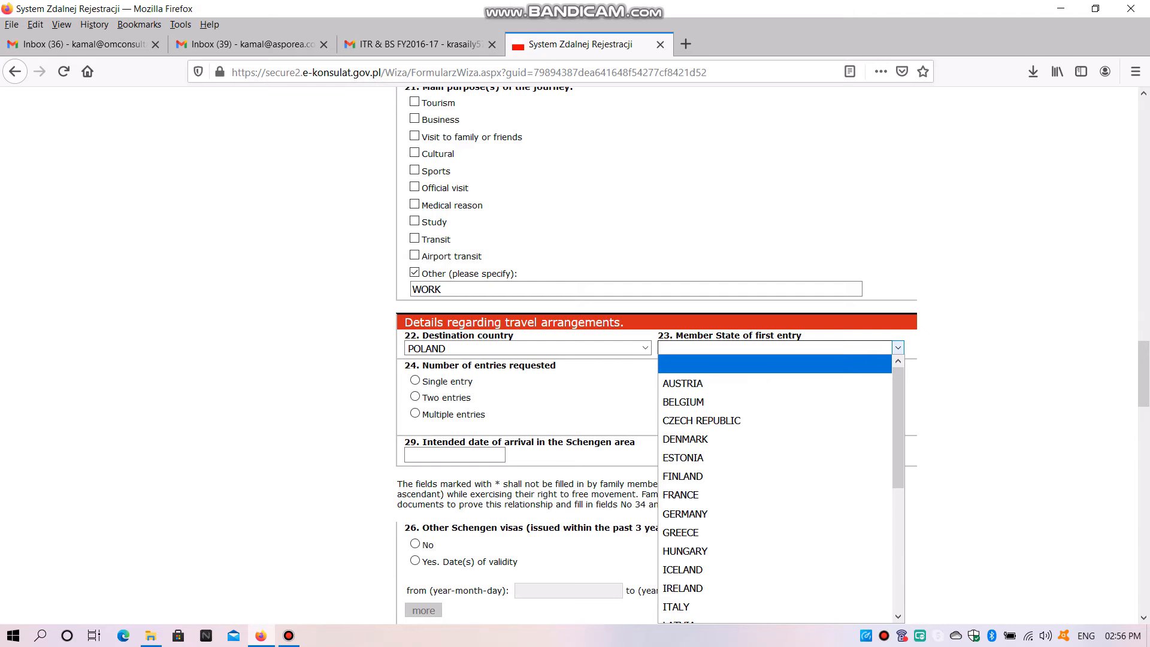
key("p")
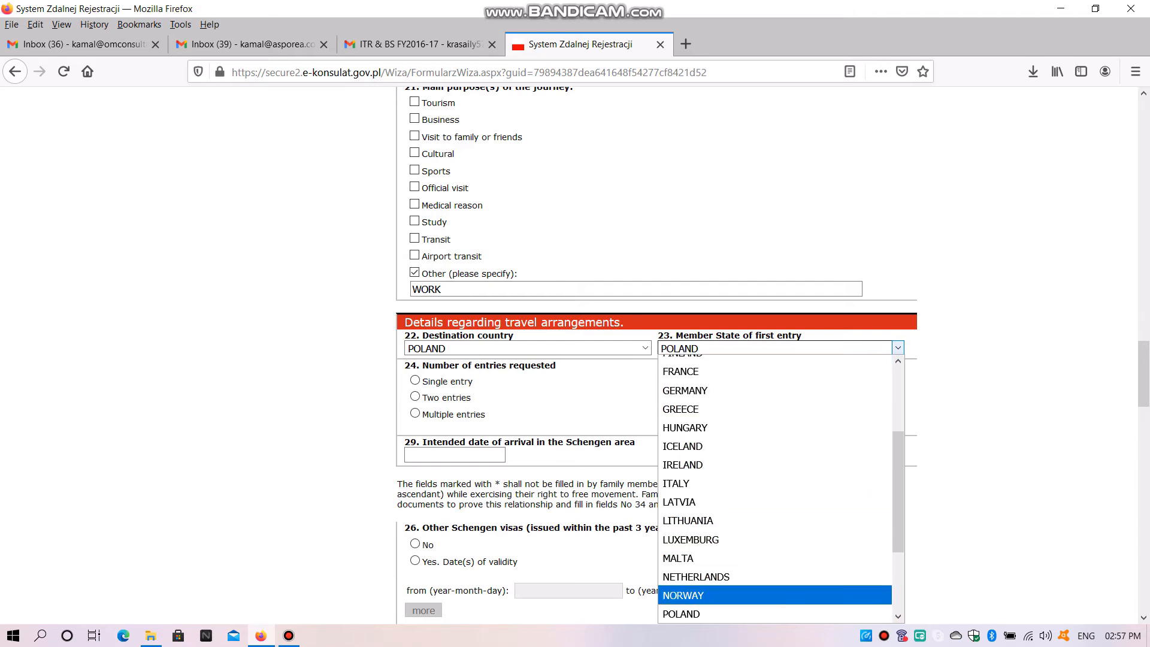
key("Return")
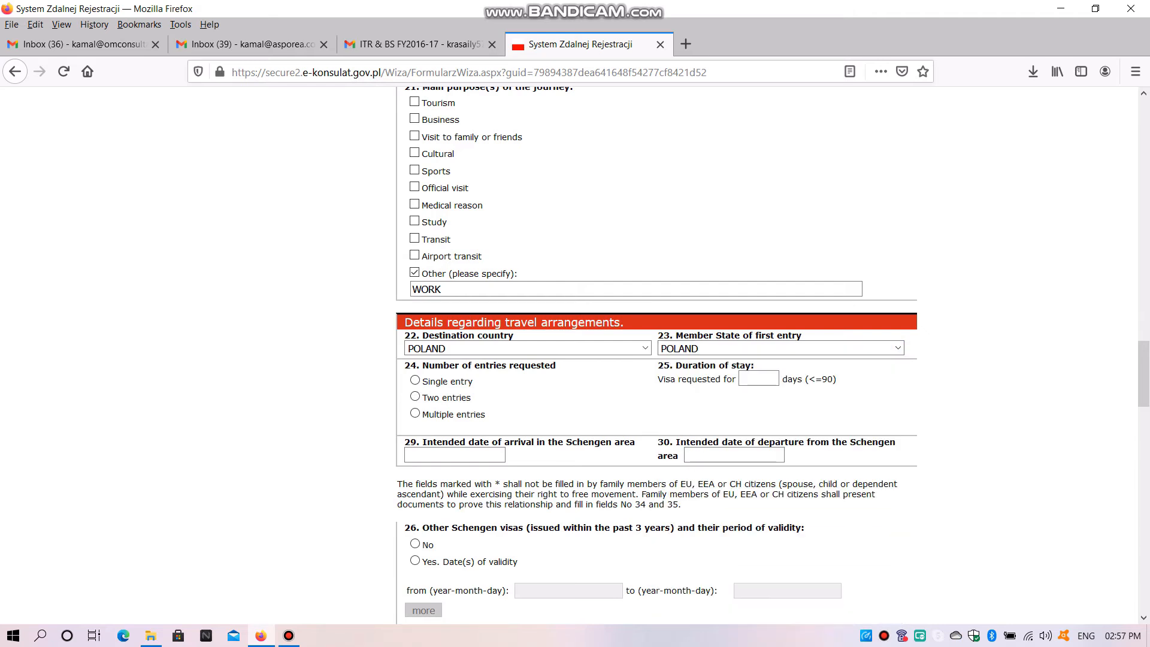
Request multiple entries and set the duration of stay to 60 days
left_click(415, 380)
left_click(415, 396)
left_click(415, 413)
key("Tab")
left_click_drag(837, 379, 805, 379)
left_click(836, 379)
left_click(759, 379)
type("60")
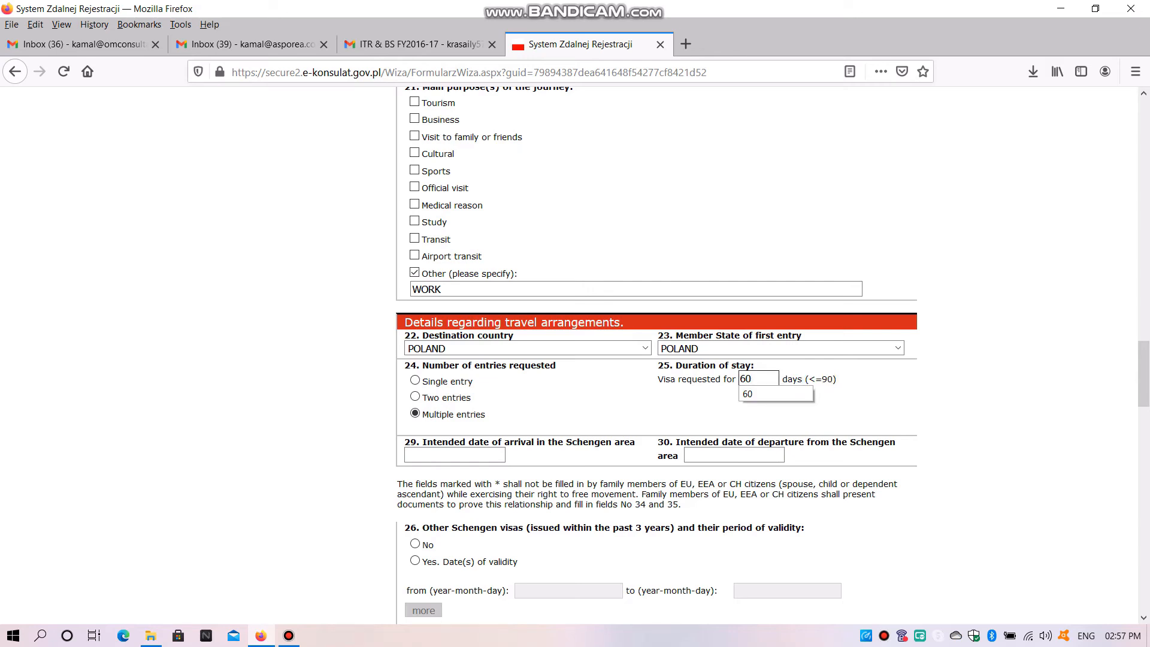
Enter 2020-04-01 as the intended date of arrival in the Schengen area
scroll(772, 358, "down", 4)
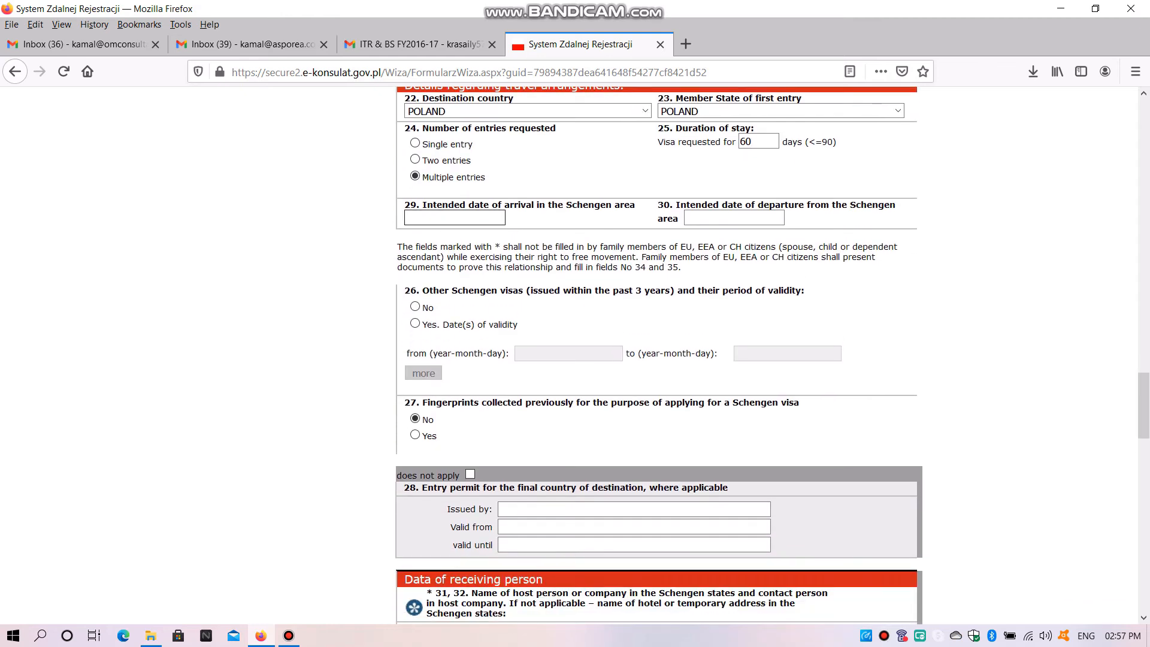
type("202")
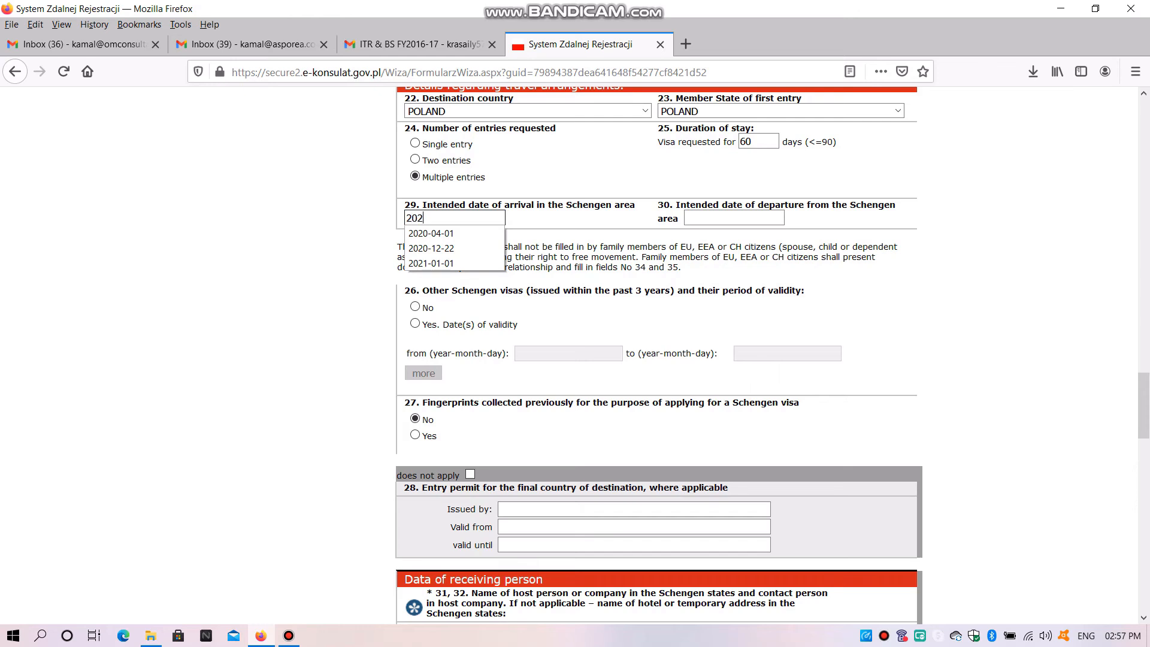
type("0-")
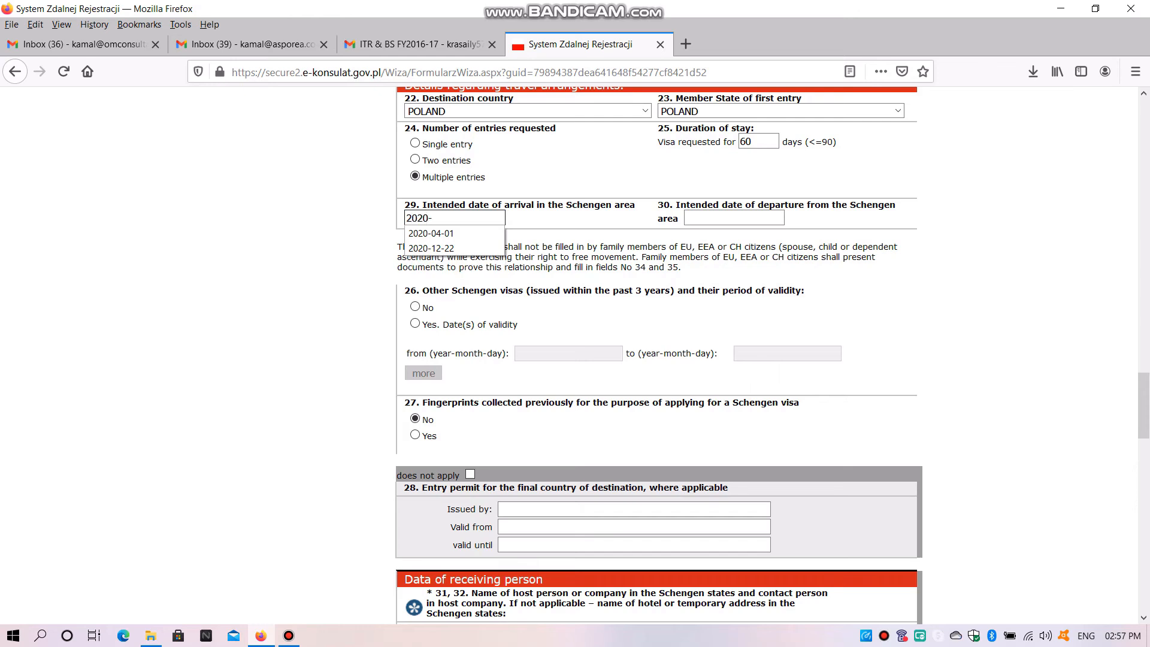
type("04-01")
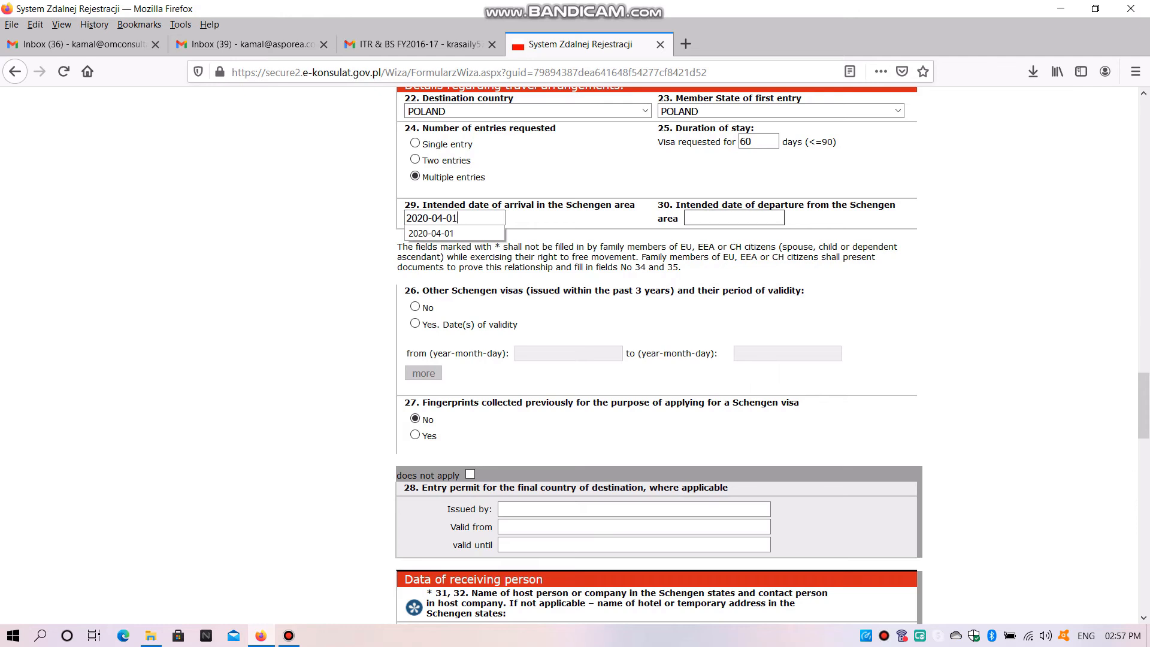
Enter 2020-06-01 as the intended date of departure from the Schengen area
left_click(734, 218)
type("2020")
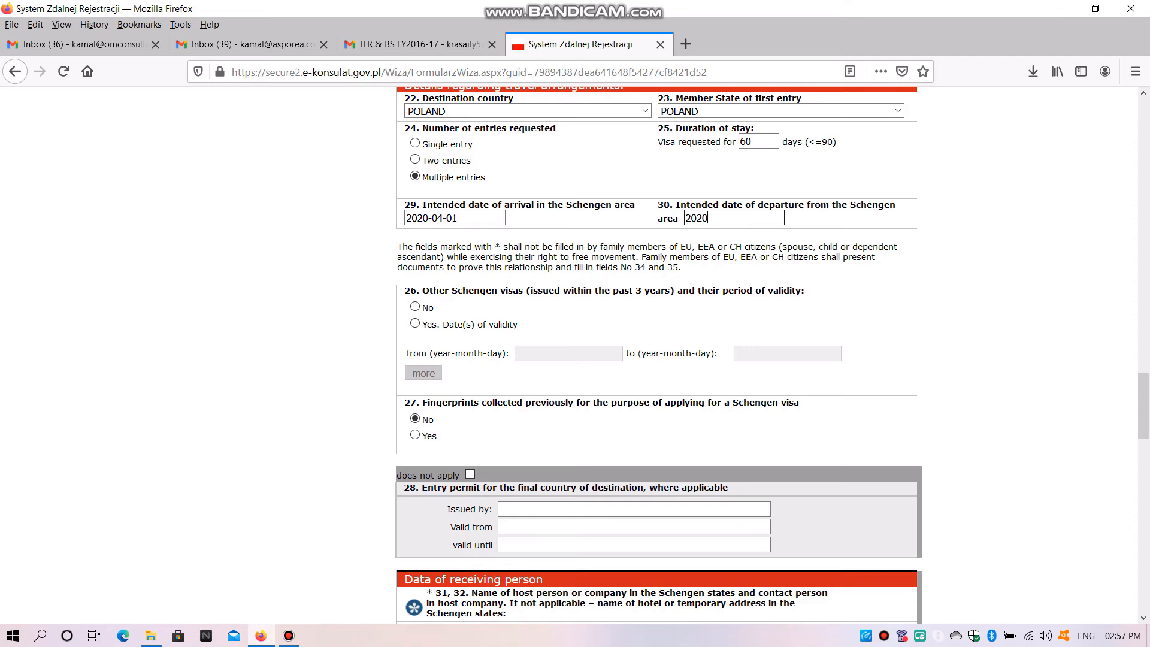
type("-06-01")
Answer No to other Schengen visas issued within the past 3 years in item 26
left_click(415, 307)
left_click(415, 324)
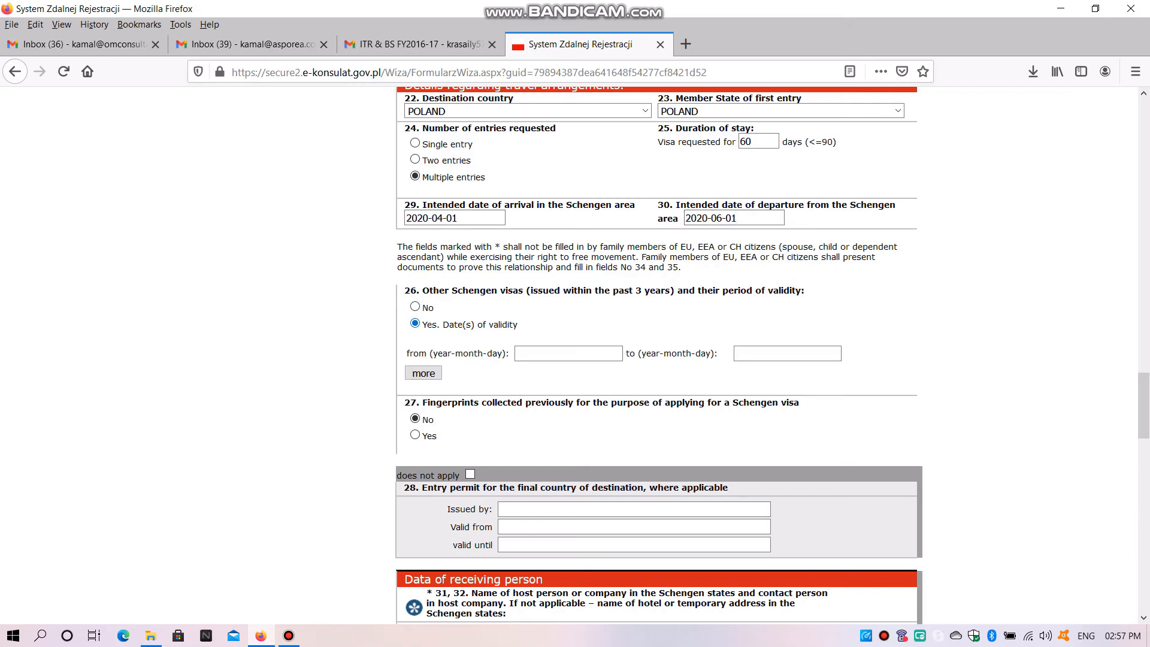
left_click(415, 306)
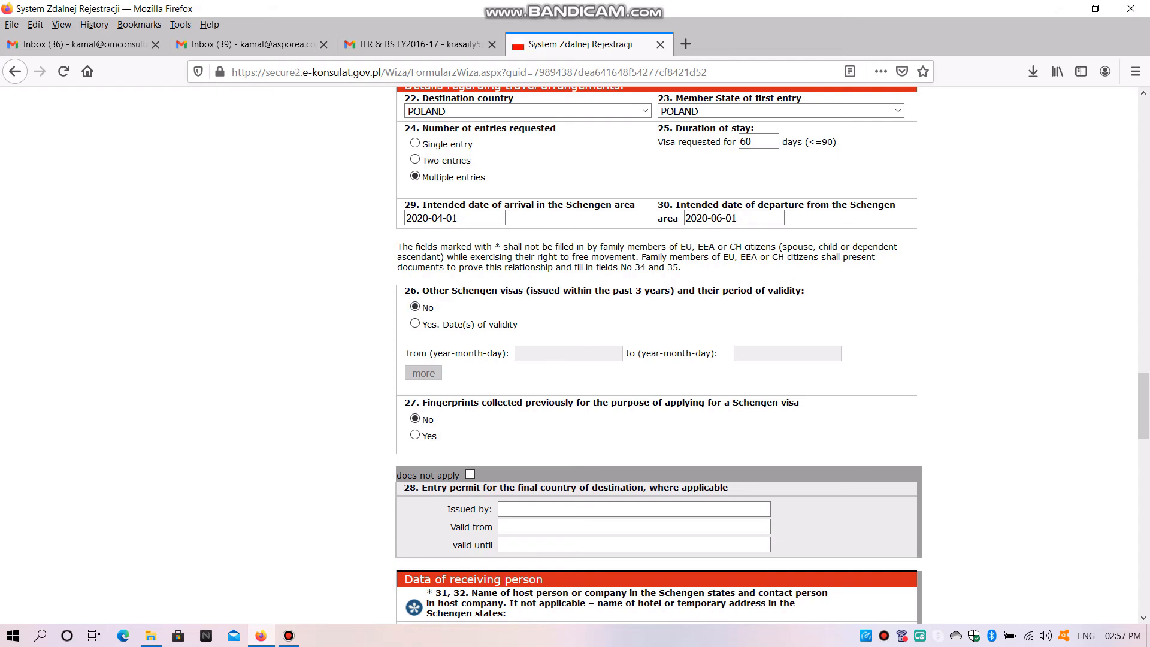
Review the fingerprints question in item 27 and mark the entry permit in item 28 as not applicable
scroll(658, 360, "down", 4)
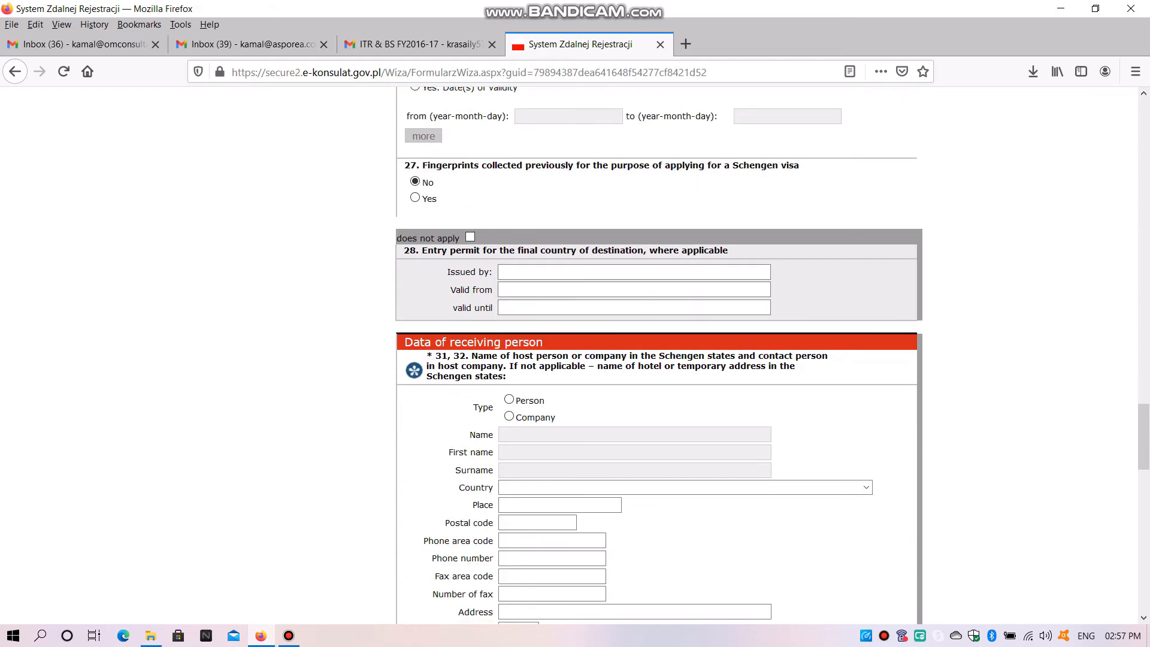
left_click_drag(801, 169, 411, 166)
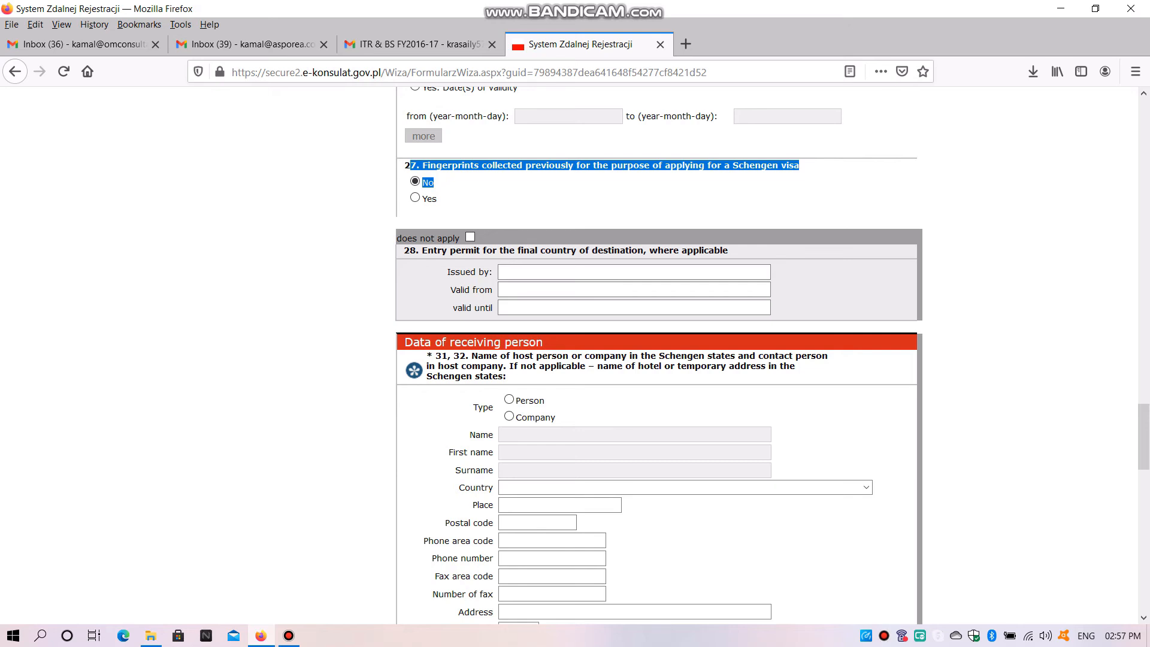
mouse_move(728, 251)
left_mouse_down()
mouse_move(420, 250)
mouse_move(728, 251)
left_mouse_up()
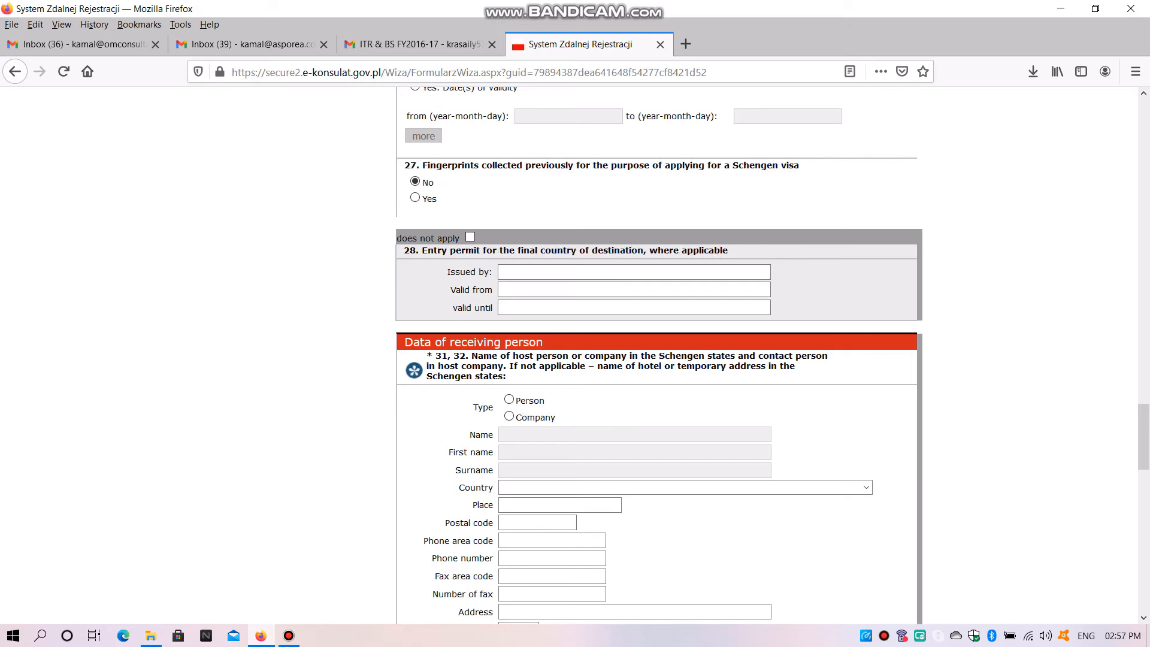
left_click(470, 237)
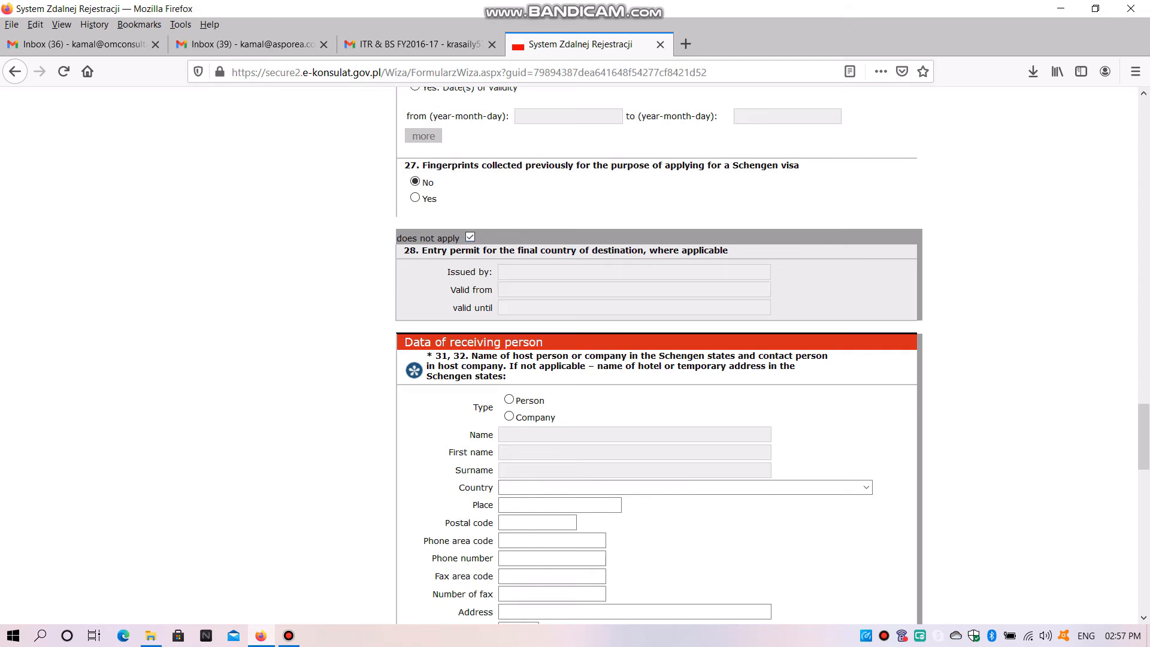
Set the receiving party's type to Company and fill in its name with the saved SANPRO CONSULTING BPO entry
scroll(659, 359, "down", 1)
scroll(659, 359, "down", 3)
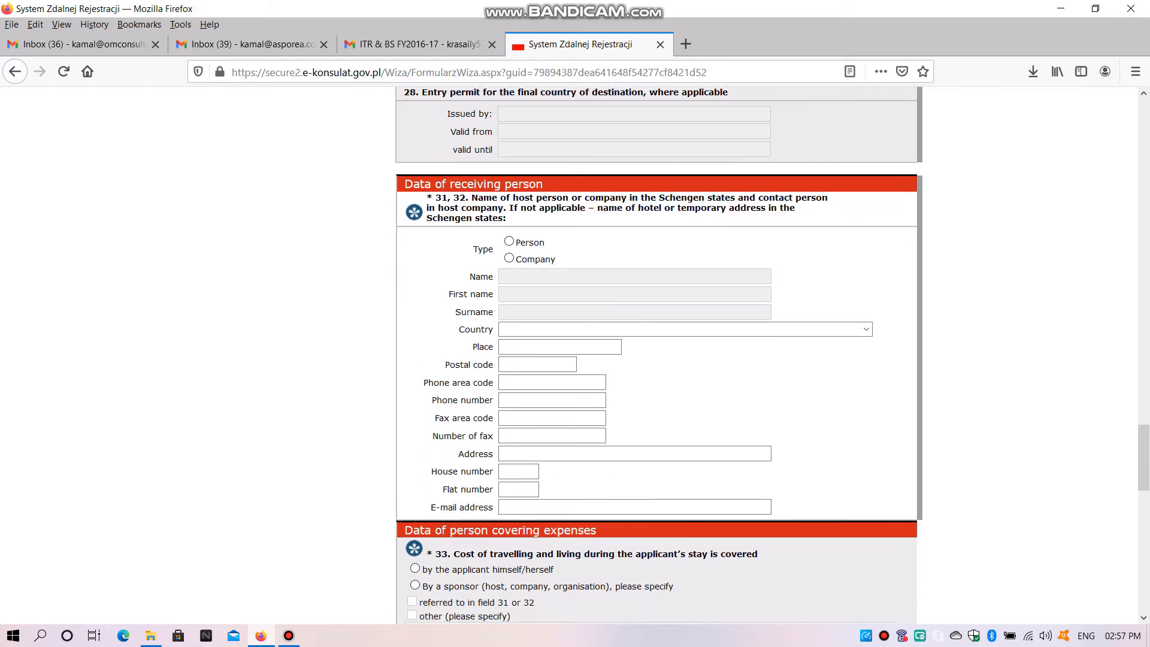
left_click(509, 241)
left_click(509, 259)
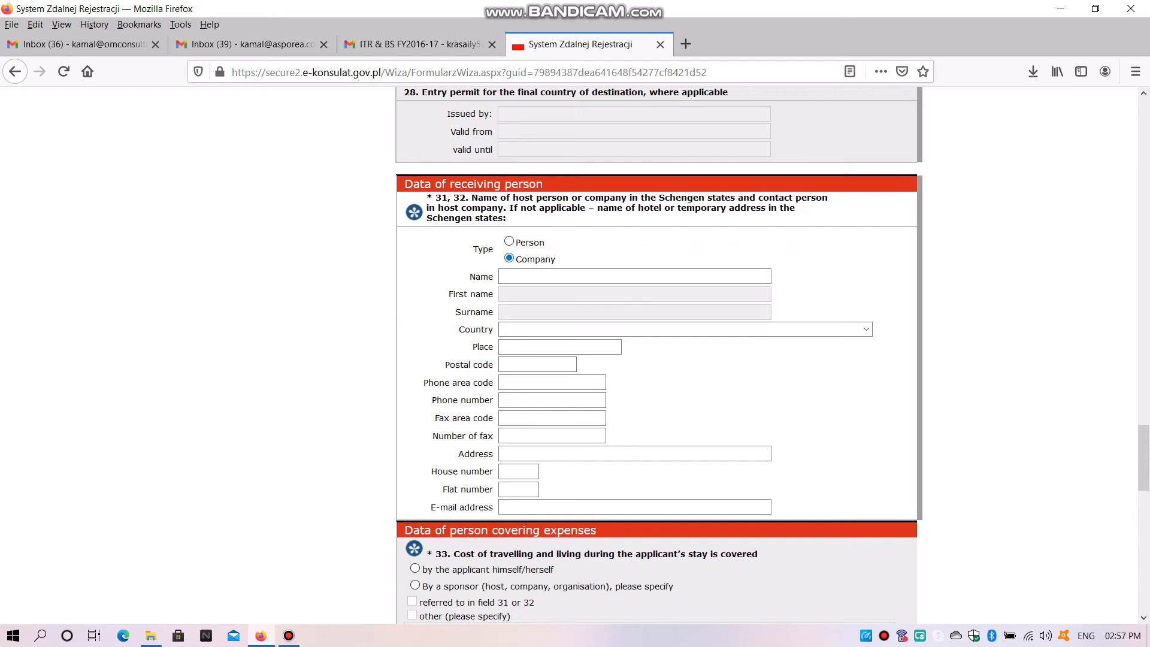
left_click(509, 241)
left_click(509, 258)
left_click(527, 276)
type("S")
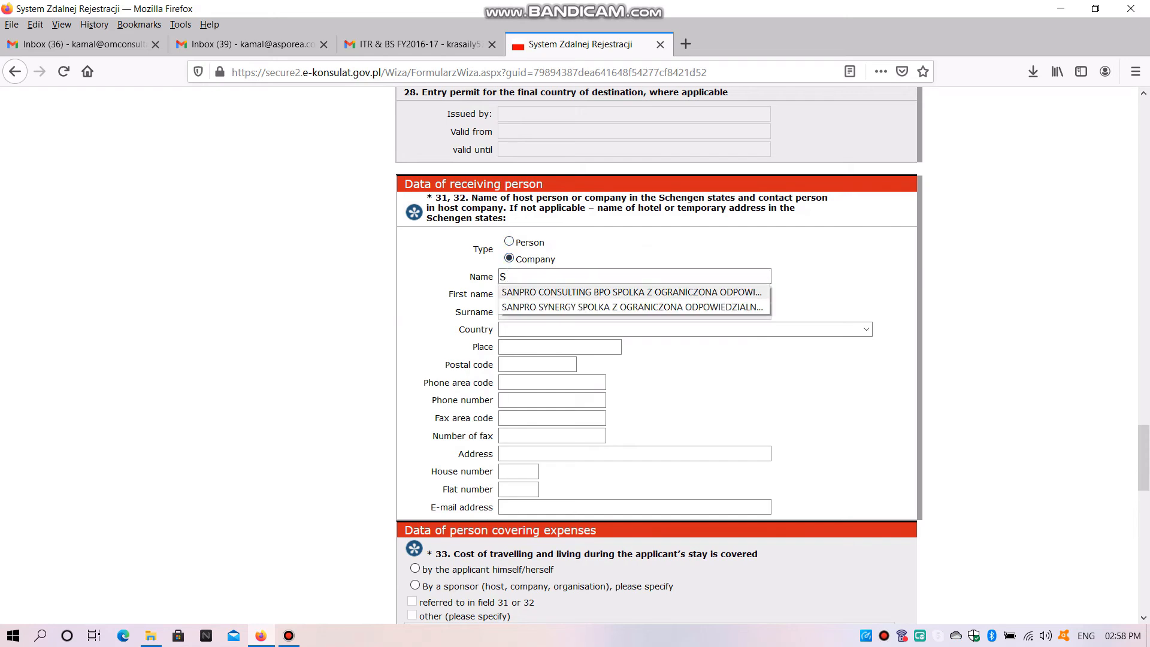
left_click(539, 292)
Set the host company's country to POLAND and its place to LODZ
left_click(623, 329)
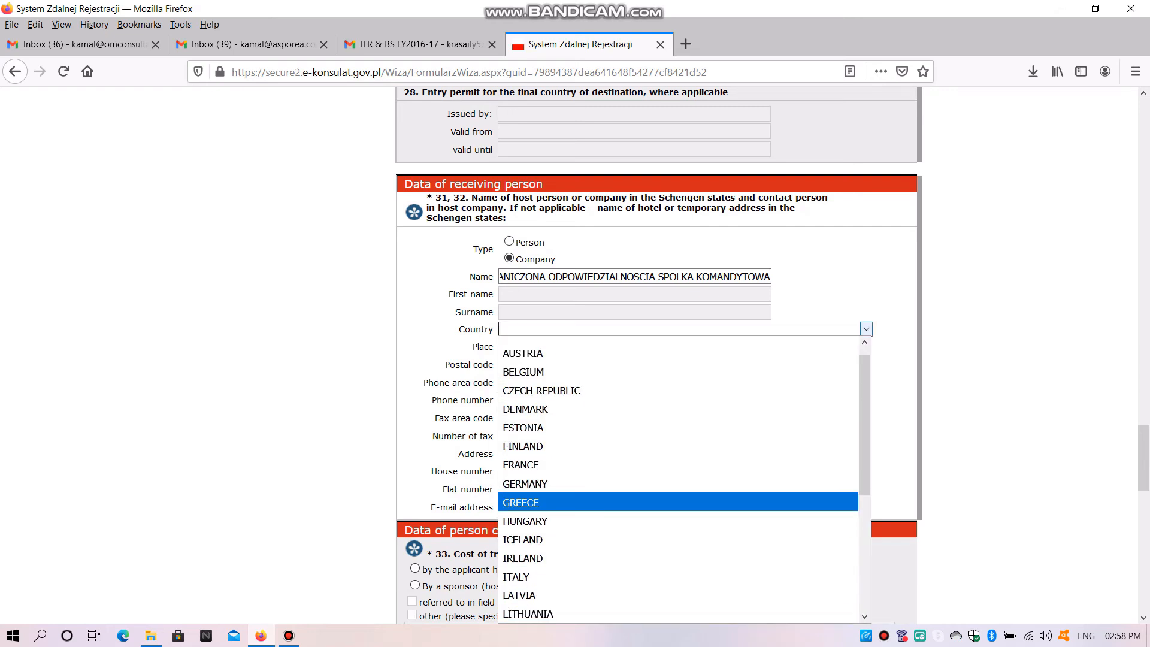
key("p")
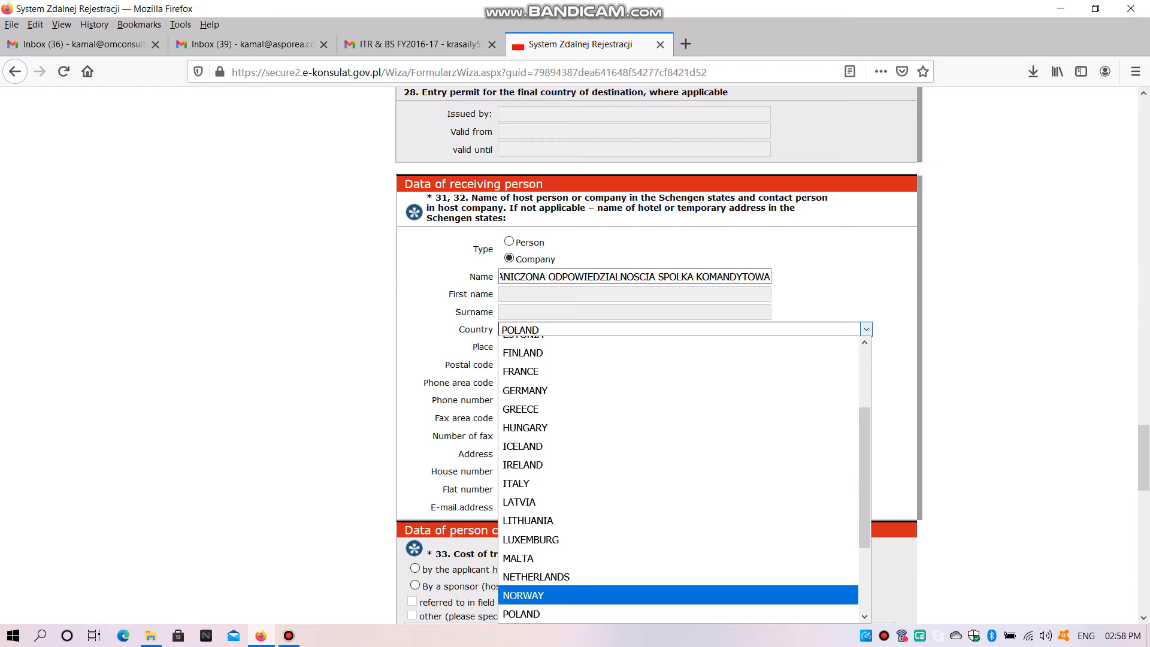
left_click(575, 613)
left_click(560, 348)
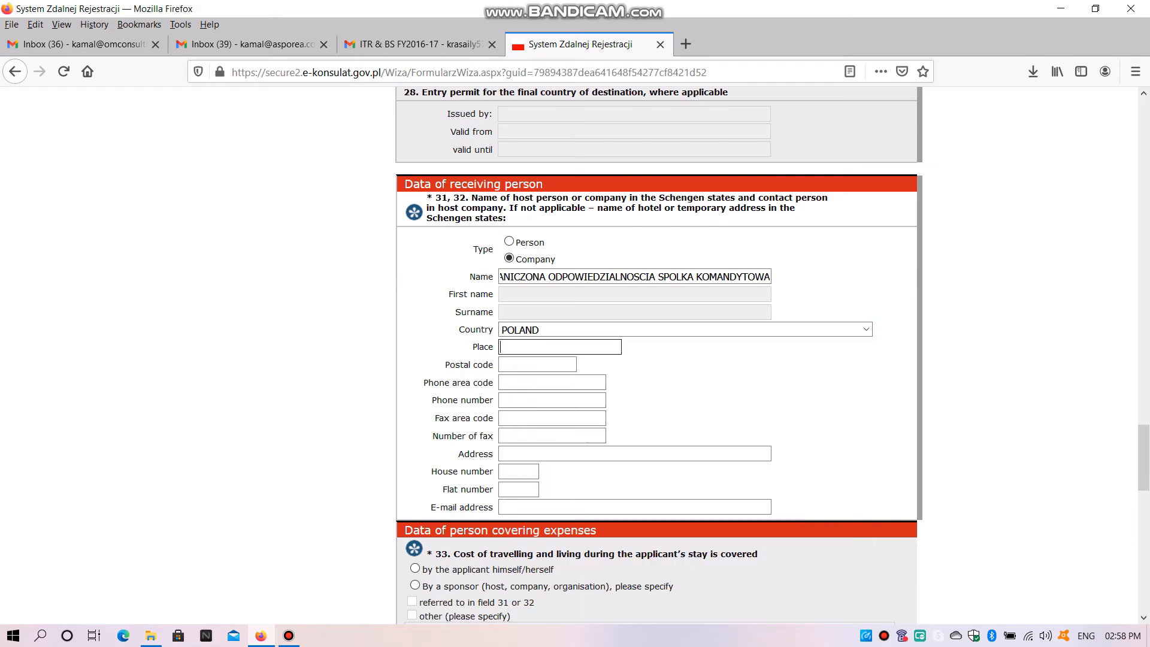
type("LO")
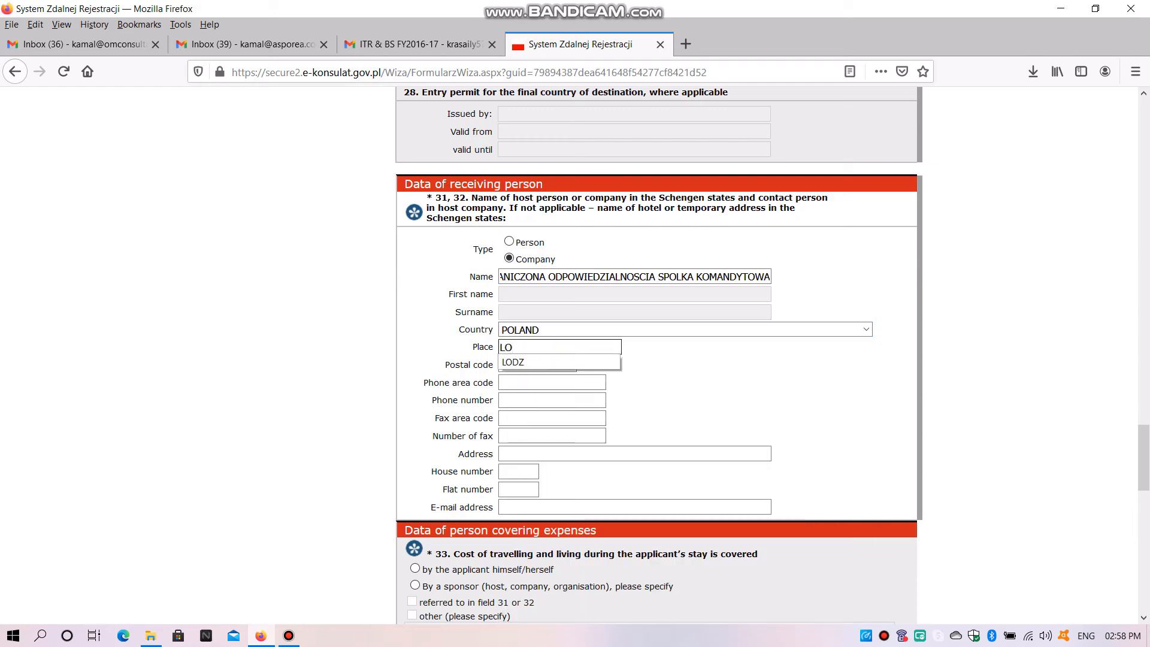
type("DZ")
key("Tab")
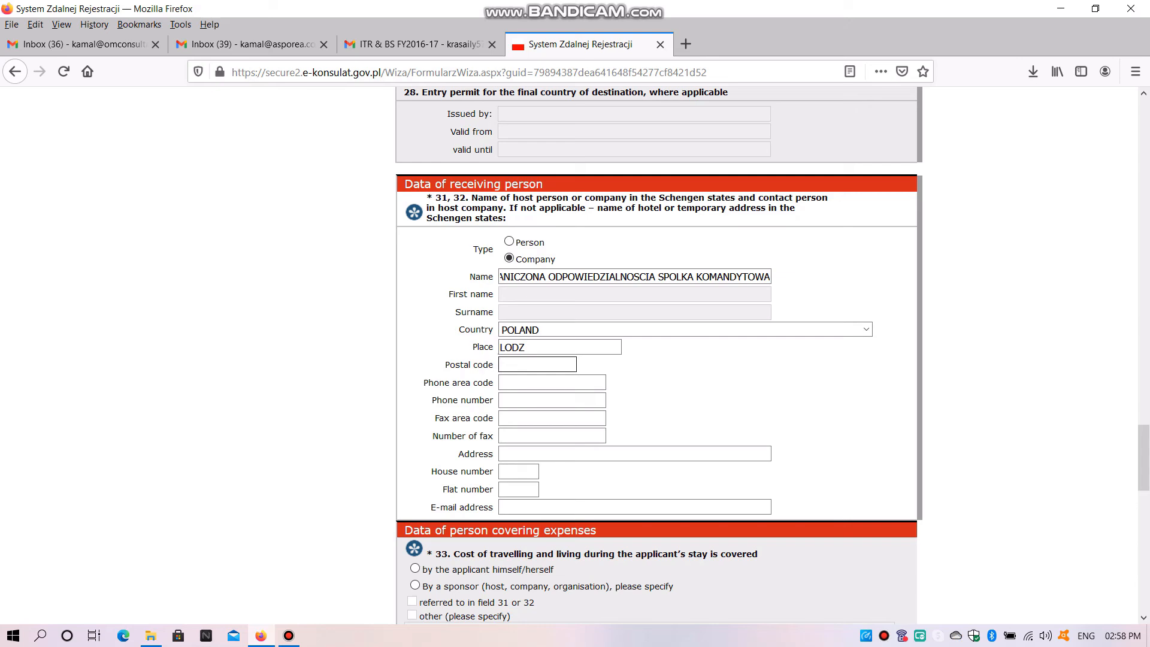
Enter the host company's postal code and set its phone area code to 0048
type("90")
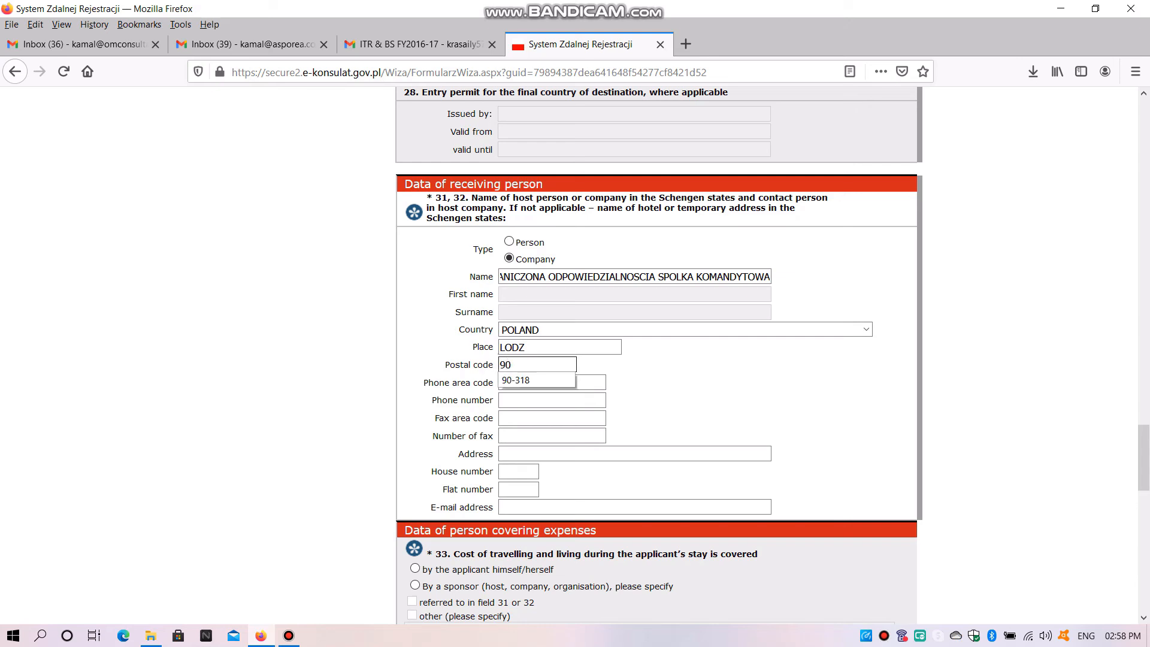
type("-318")
left_click(552, 400)
left_click(552, 383)
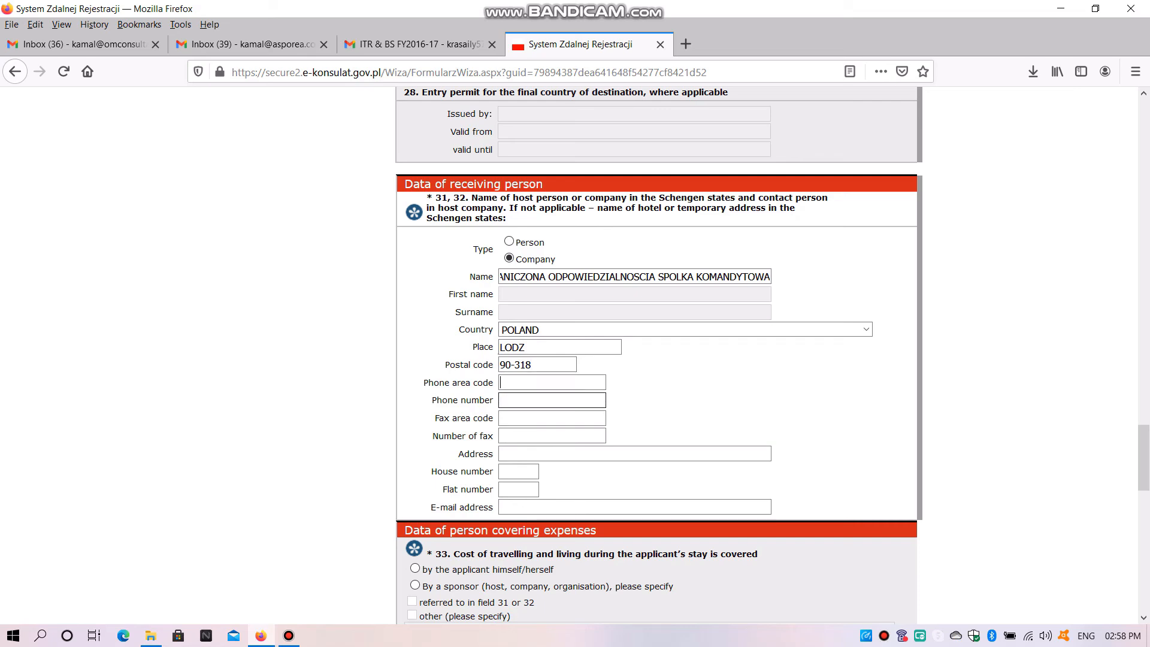
type("0048")
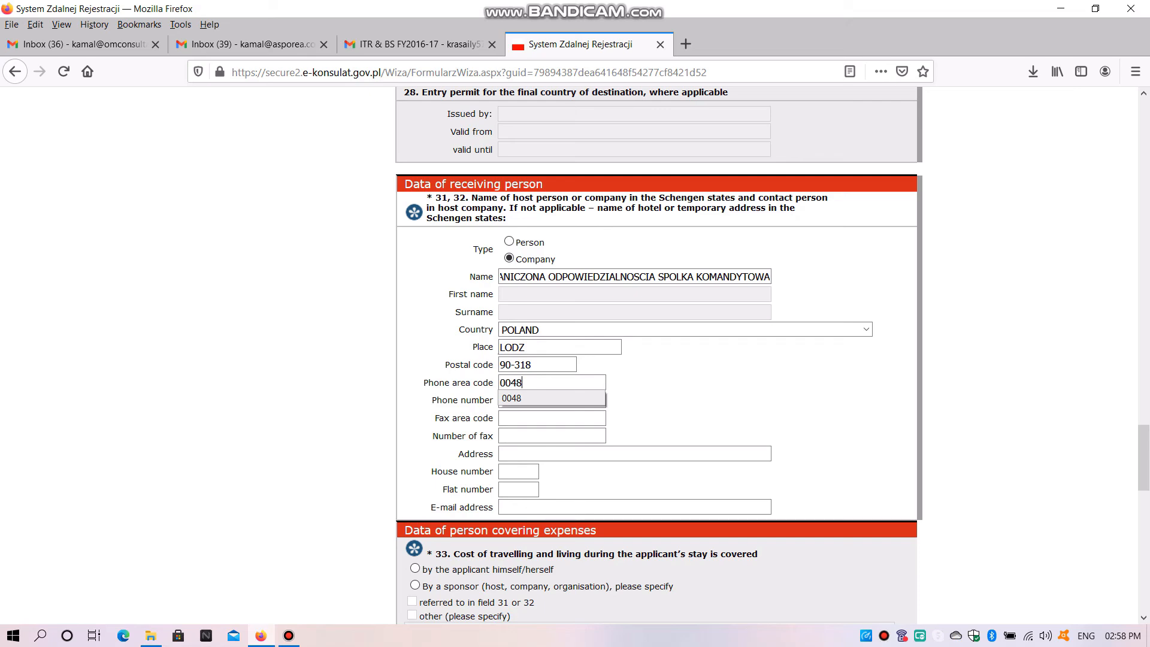
Enter the host company's phone number and leave the fax area code blank
left_click(551, 418)
left_click(552, 400)
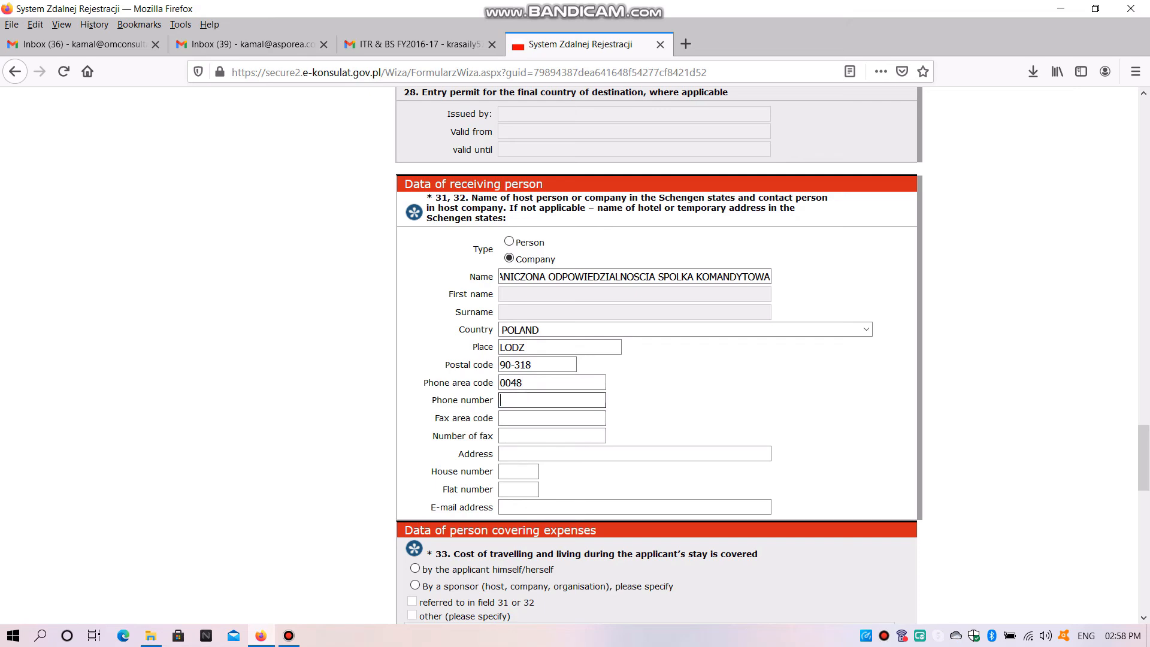
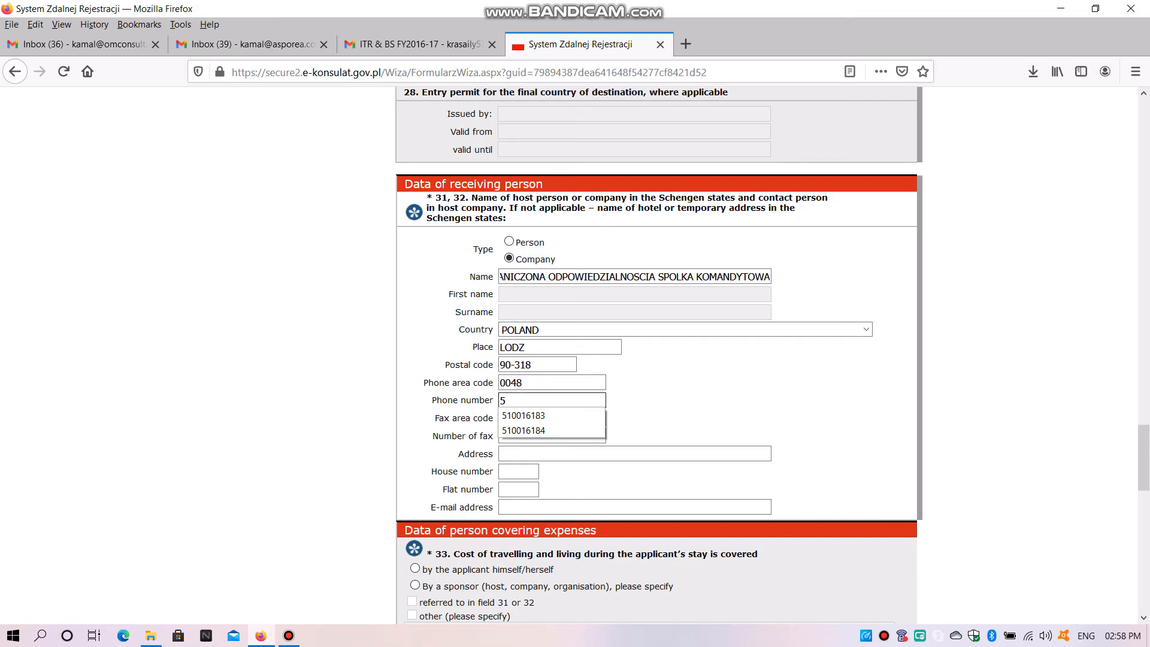
key("Tab")
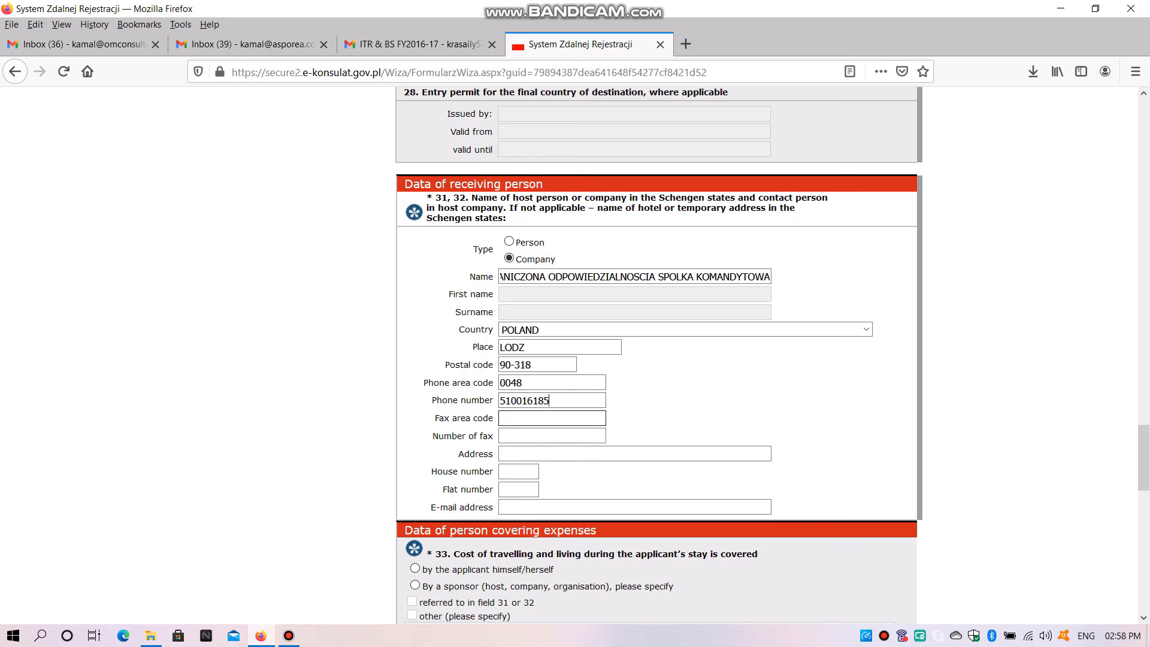
key("Tab")
key("Tab")
key("shift+Tab")
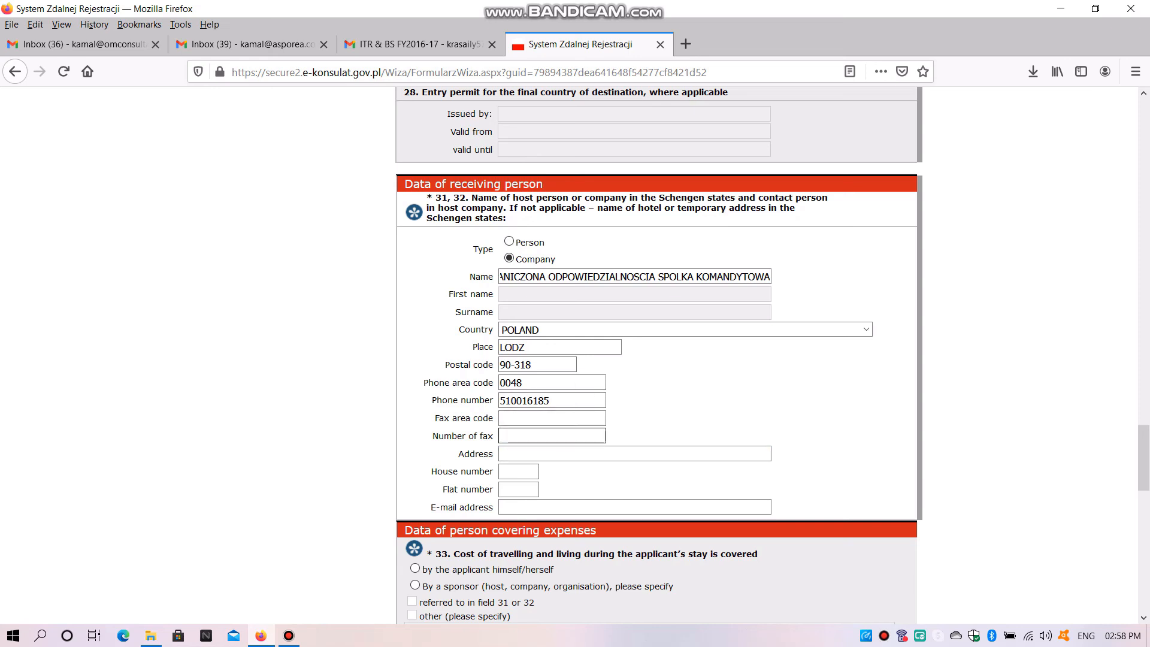
Fill in the host company's street address and e-mail address with the saved entries, leaving the house and flat numbers blank
left_click(500, 453)
type("U")
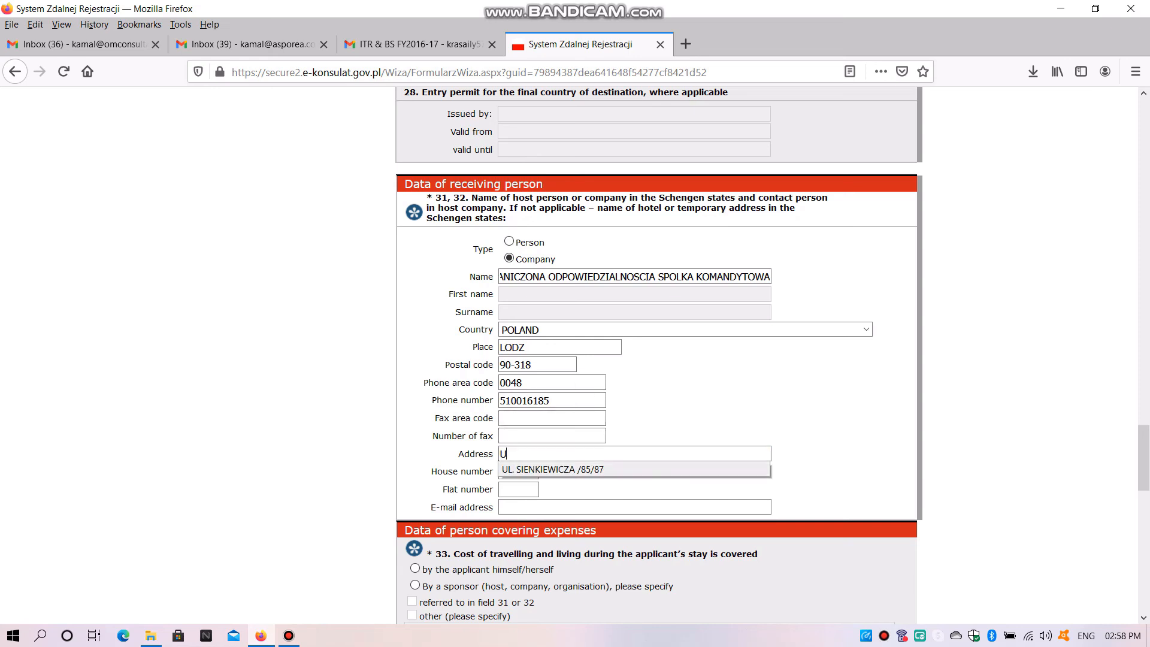
key("Return")
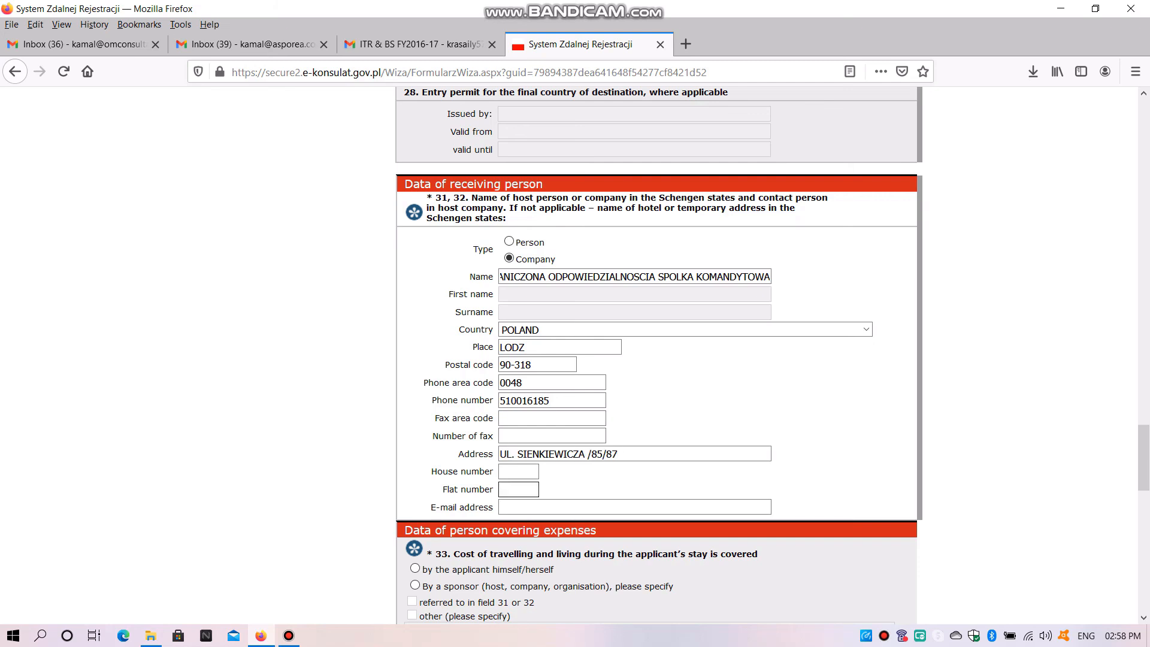
type("M")
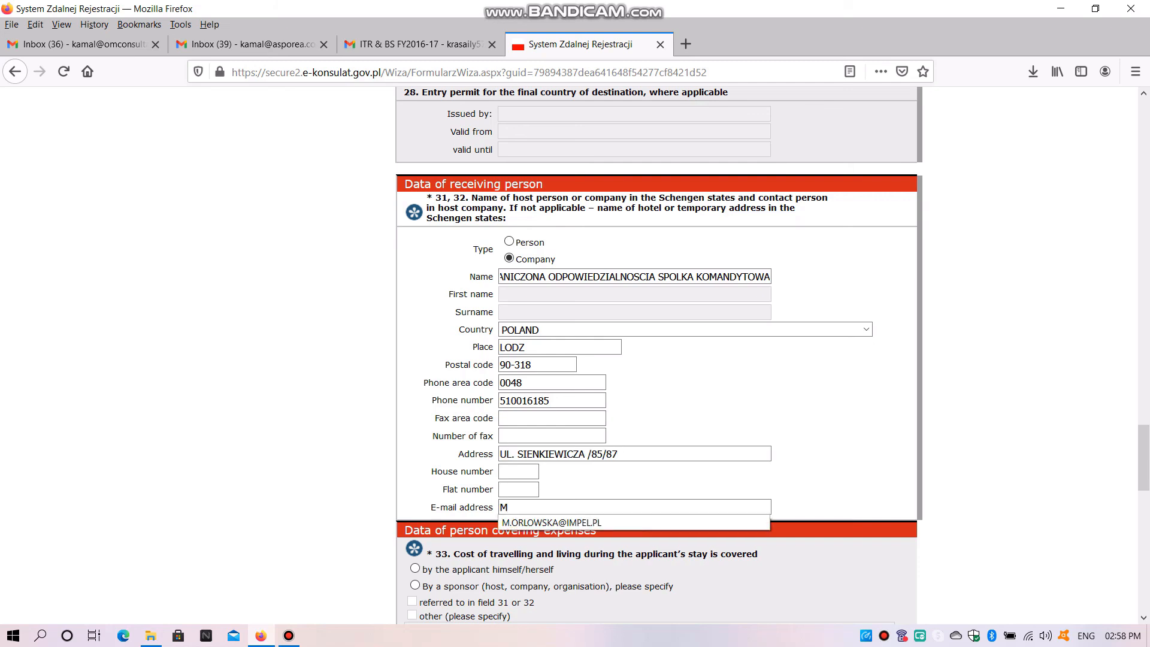
key("Down")
key("Return")
Set travel and living costs as covered by a sponsor, specifying the one referred to in field 31 or 32
scroll(659, 353, "down", 7)
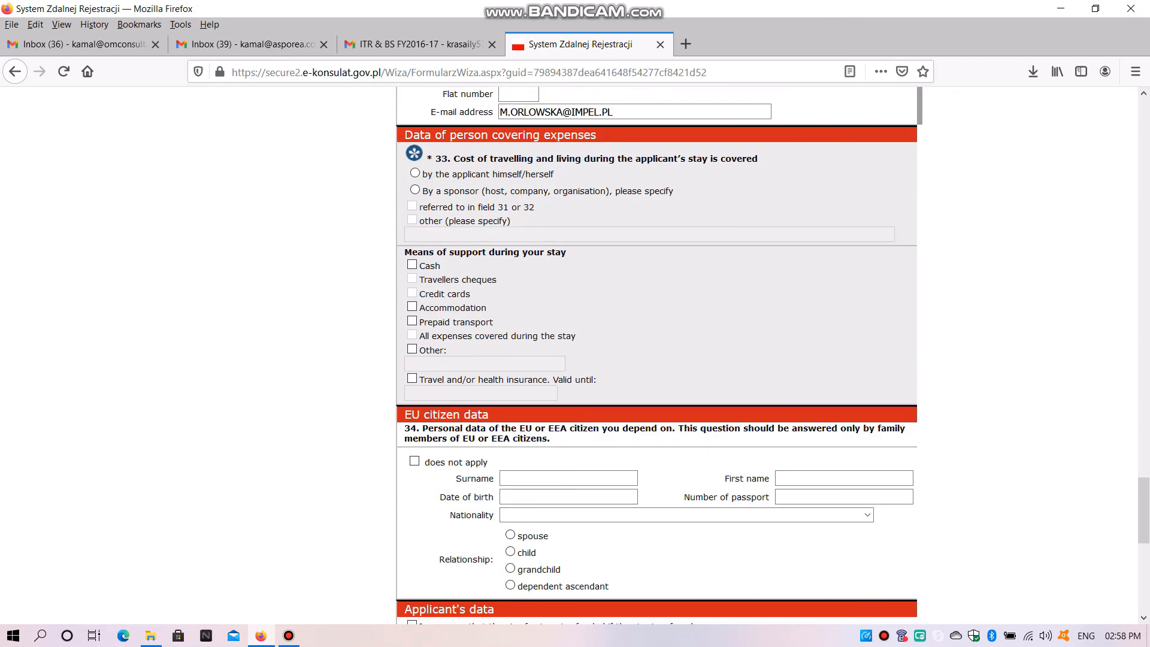
left_click_drag(764, 160, 406, 151)
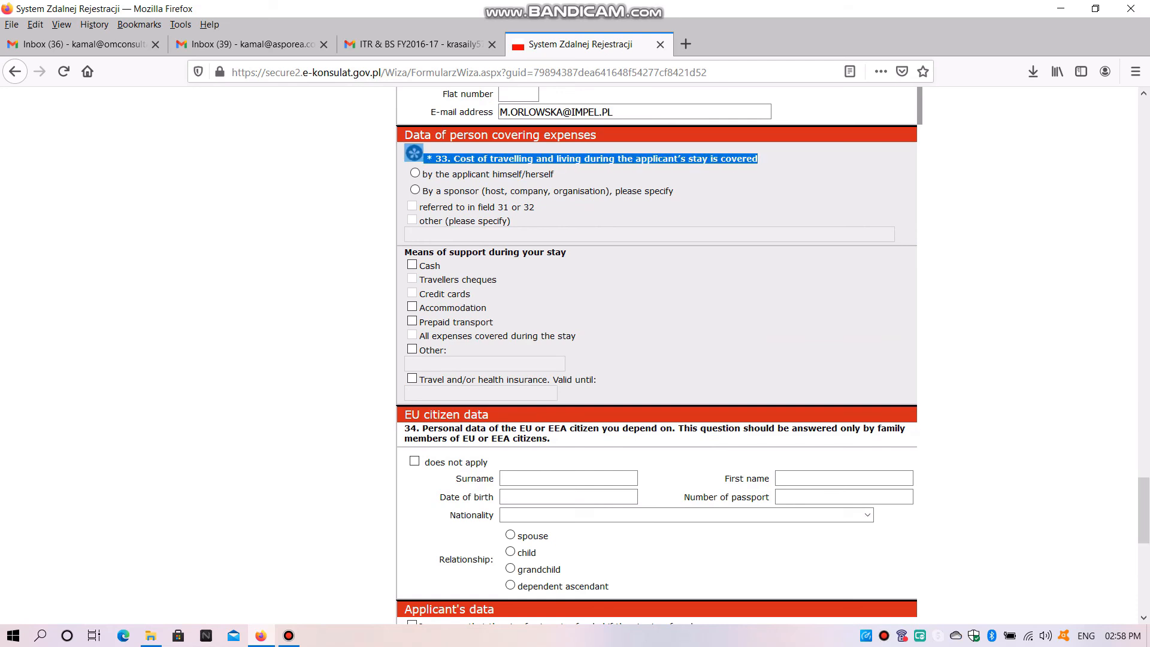
left_click(415, 190)
left_click(412, 206)
Mark Cash and Accommodation as the means of support during the stay
scroll(659, 360, "down", 2)
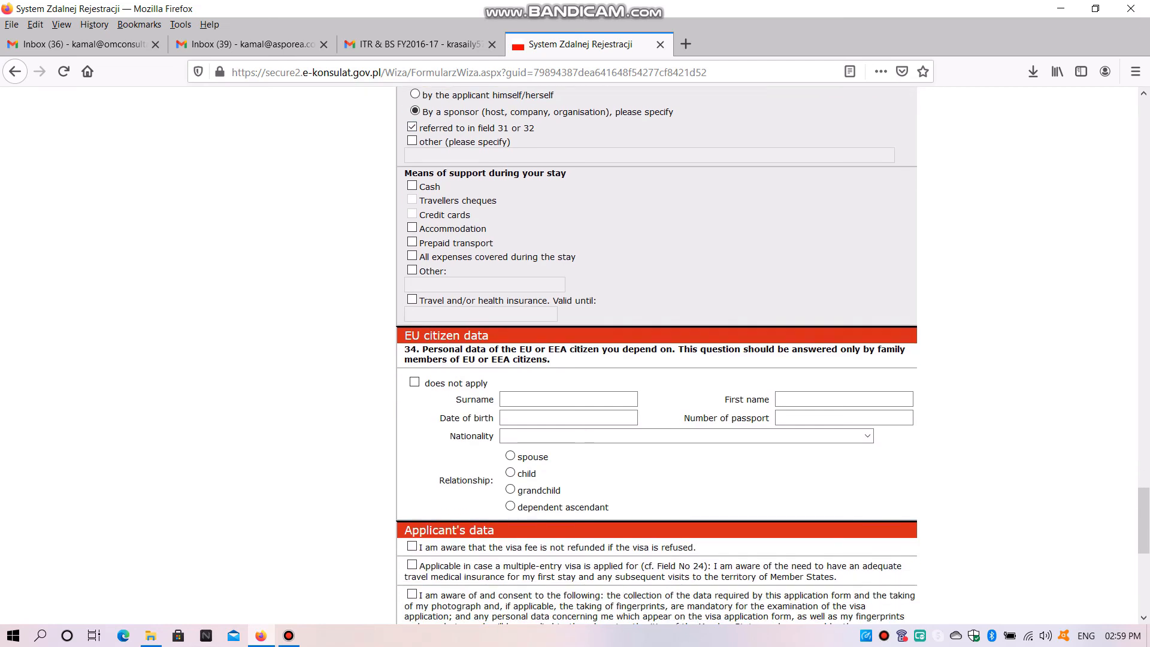
left_click_drag(566, 173, 423, 173)
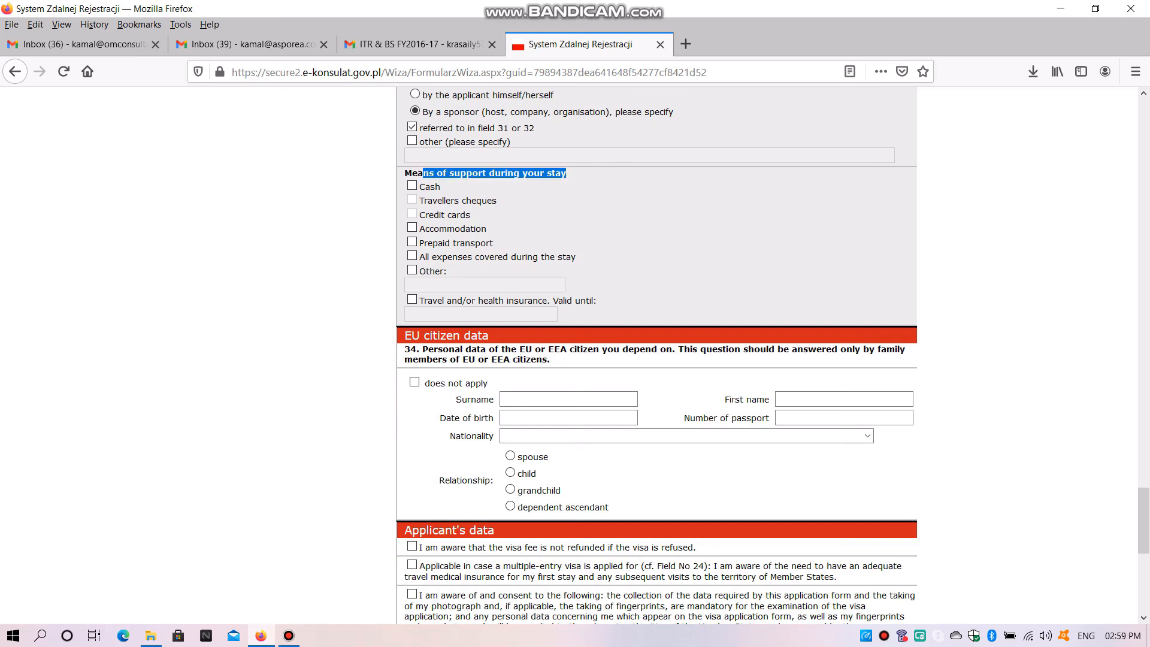
left_click(412, 186)
Mark the EU citizen data in field 34 as not applicable
scroll(658, 359, "down", 4)
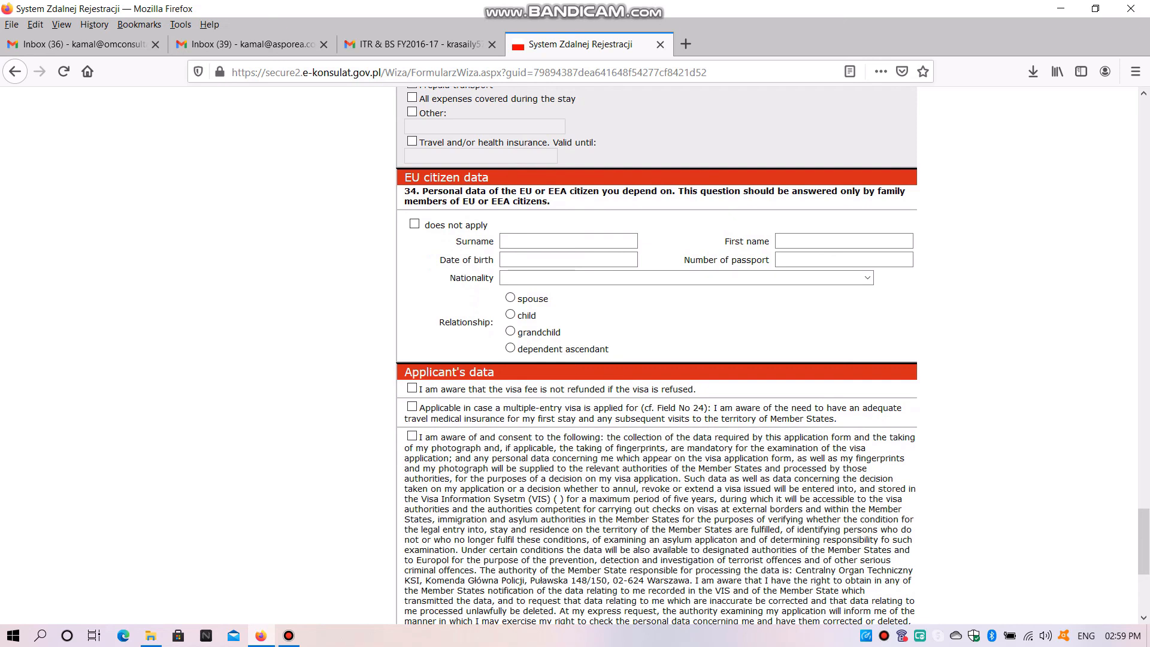
left_click_drag(531, 201, 420, 86)
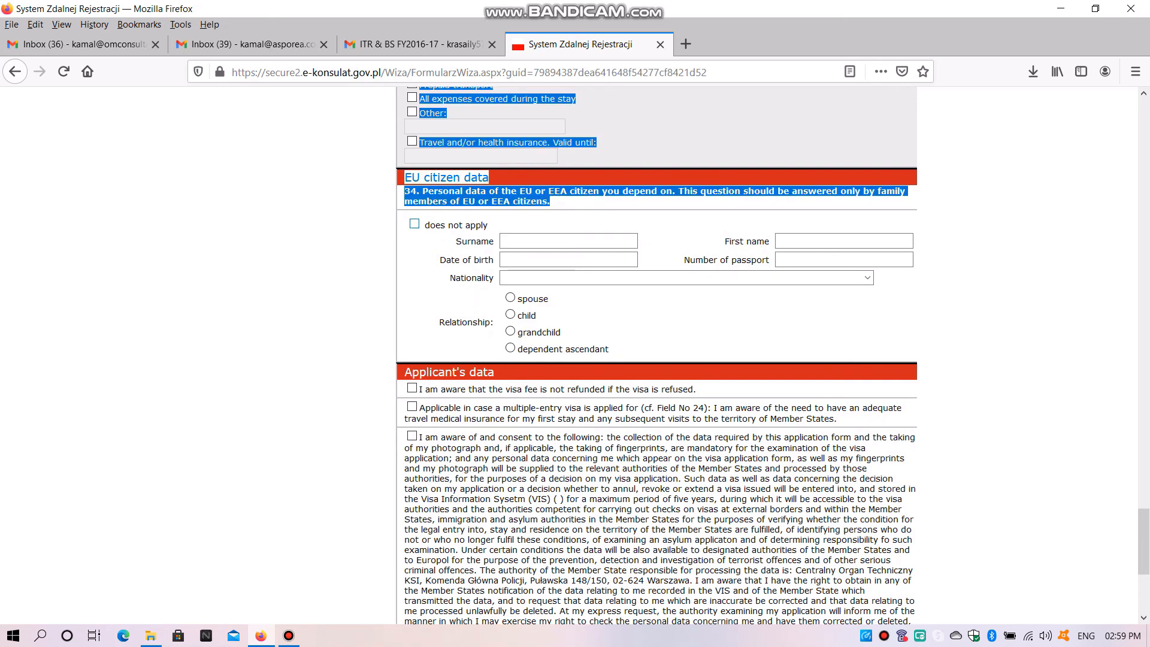
left_click(414, 224)
Accept all three declarations under Applicant's data and continue to the application summary
scroll(413, 224, "down", 4)
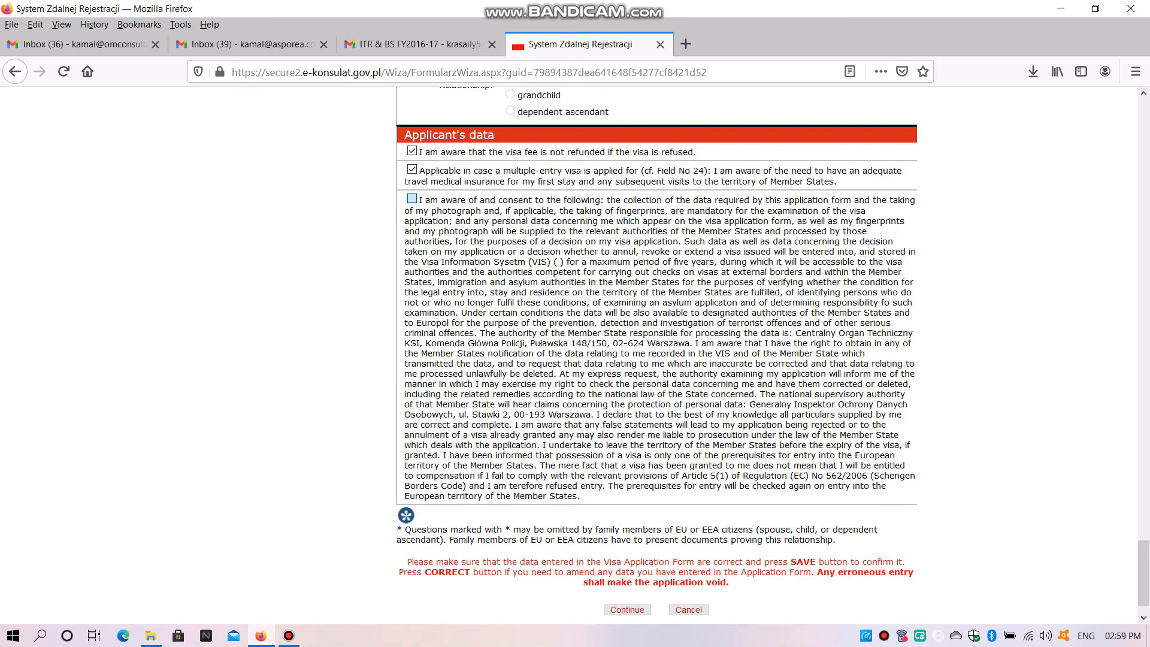
left_click(411, 198)
scroll(412, 198, "down", 2)
left_click(627, 568)
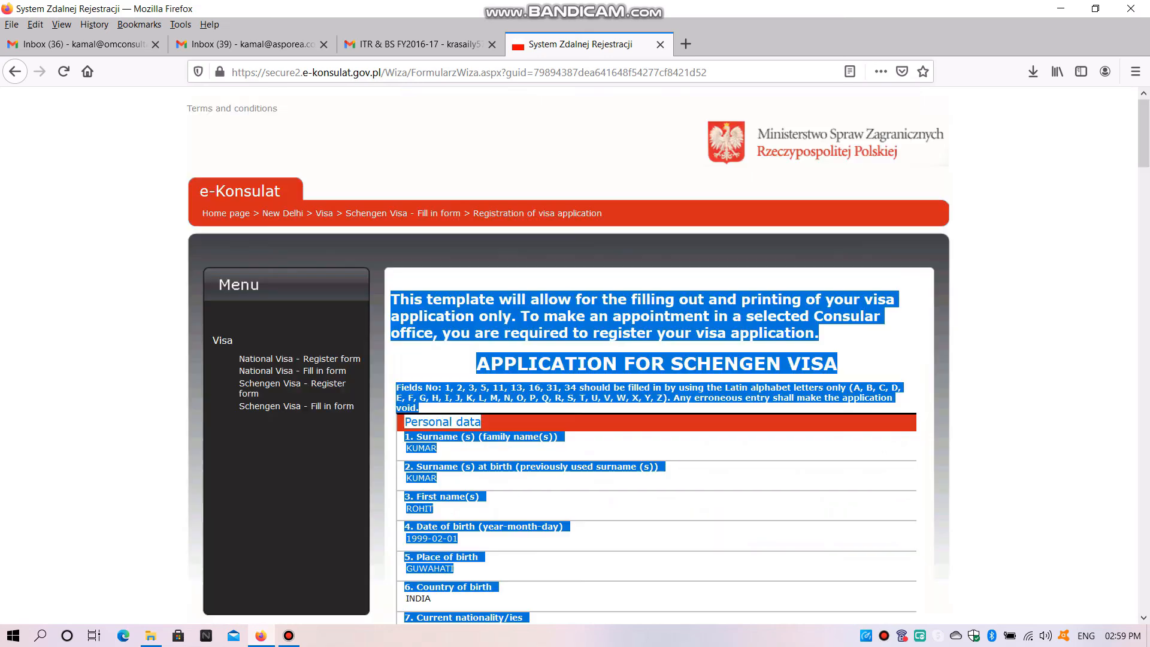
Go through the application summary, save the form, and generate its printable PDF
scroll(658, 360, "down", 20)
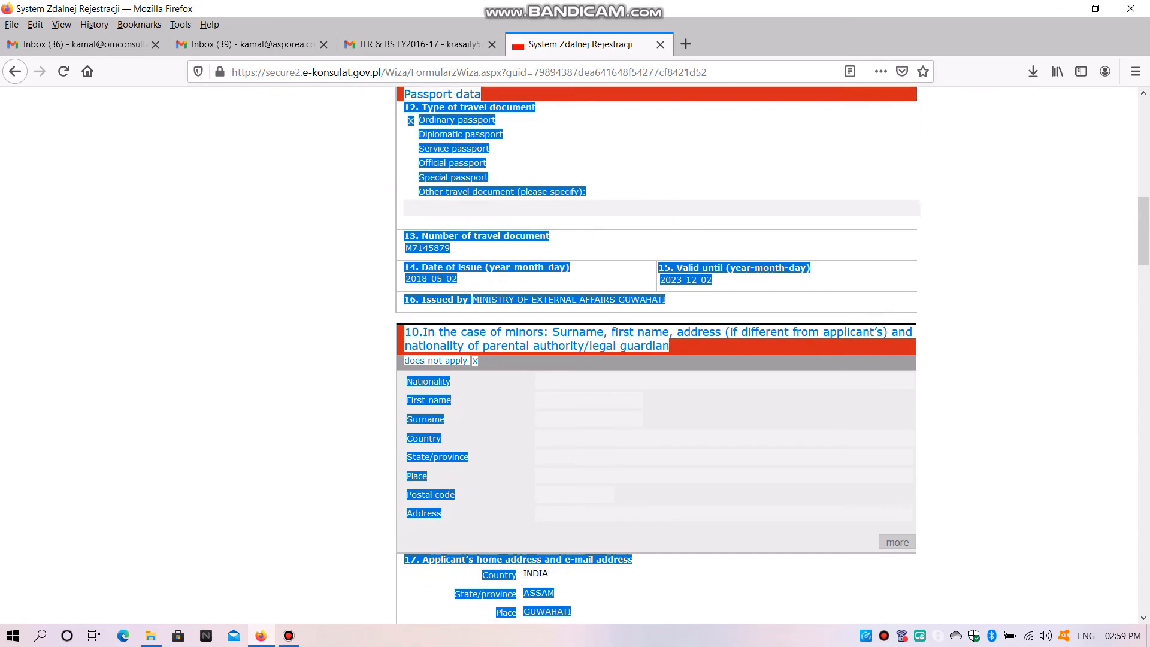
scroll(659, 354, "down", 15)
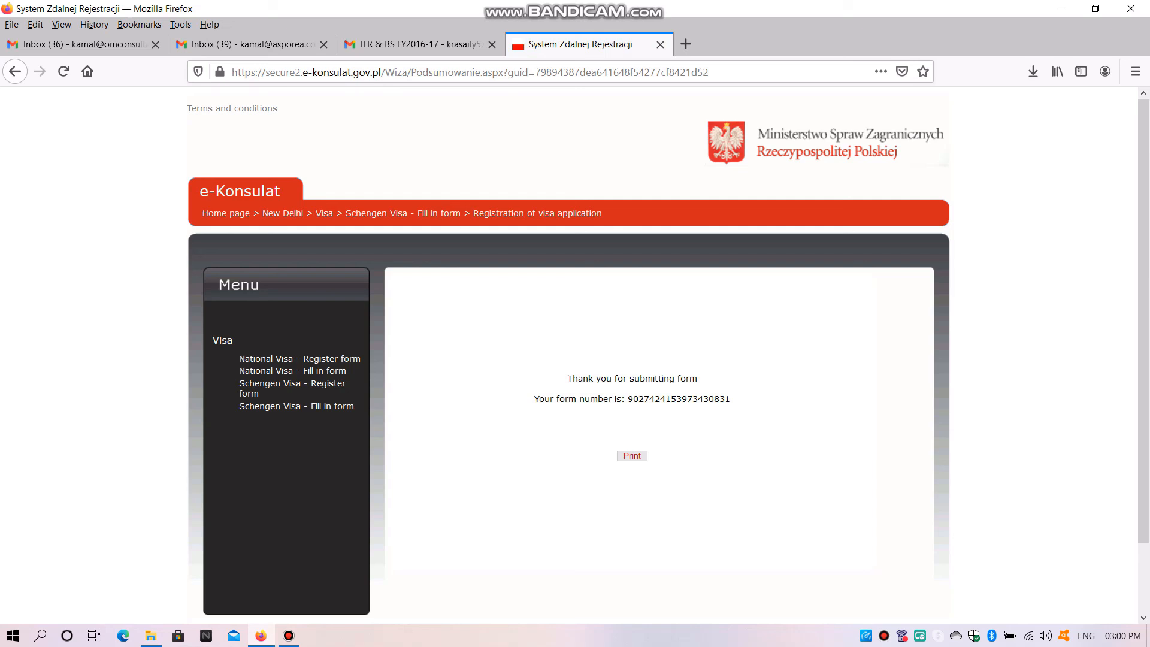
left_click(632, 456)
Open the downloaded Podsumowanie(1).pdf from the Downloads folder in Adobe Acrobat Reader
left_click(1034, 71)
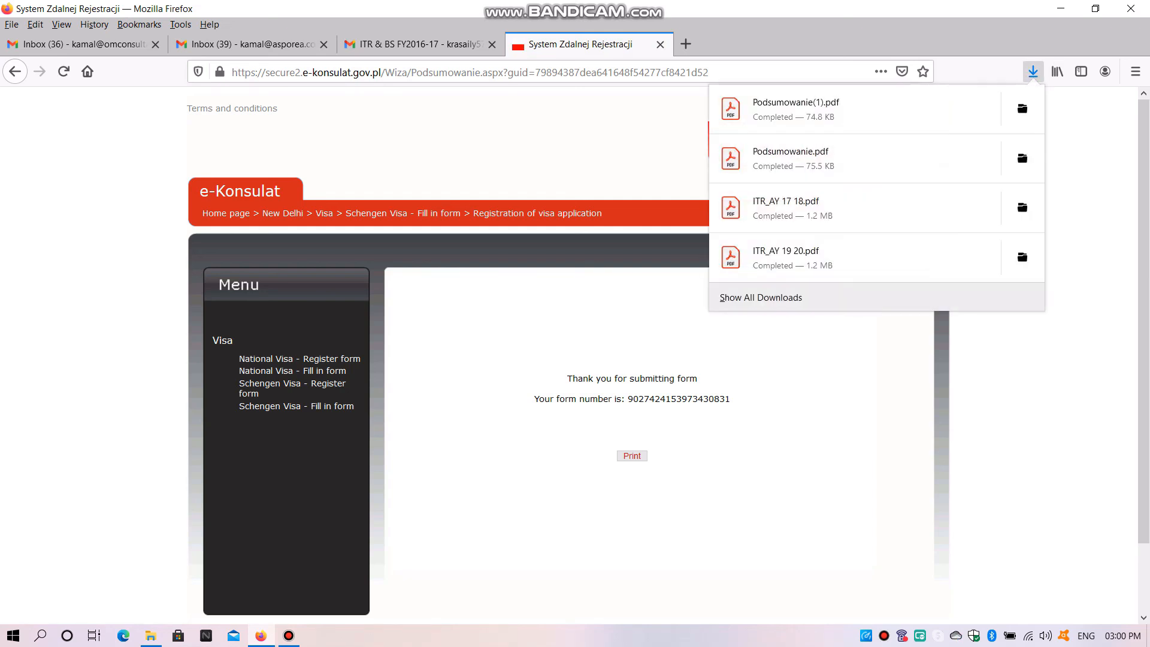
left_click(1022, 109)
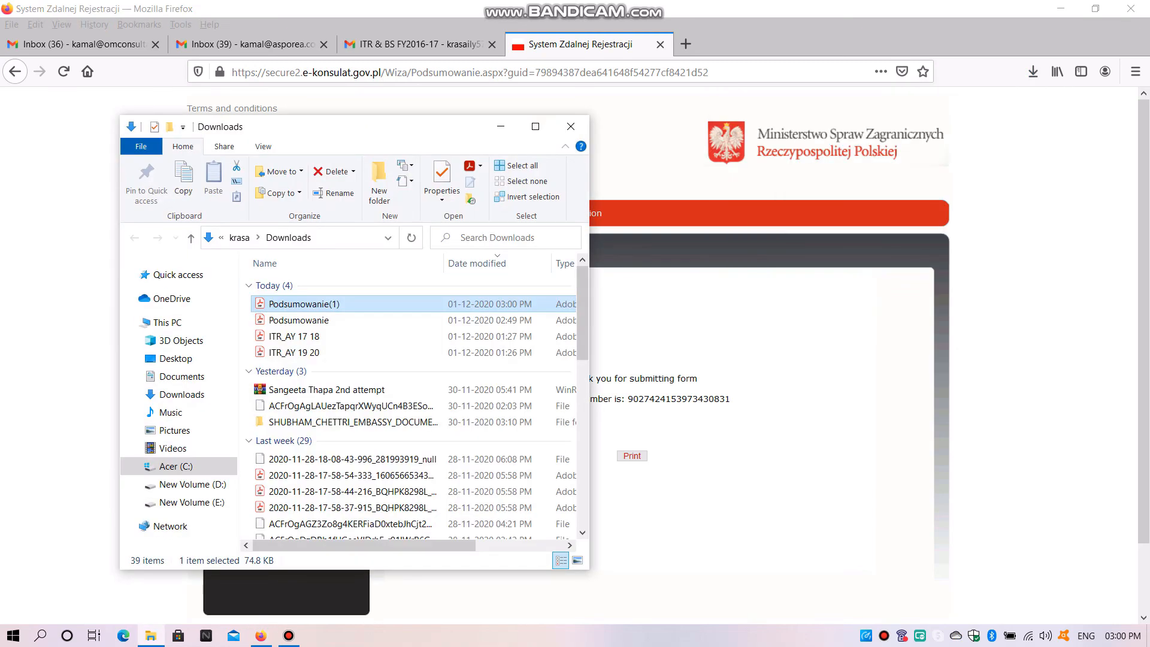
double_click(304, 304)
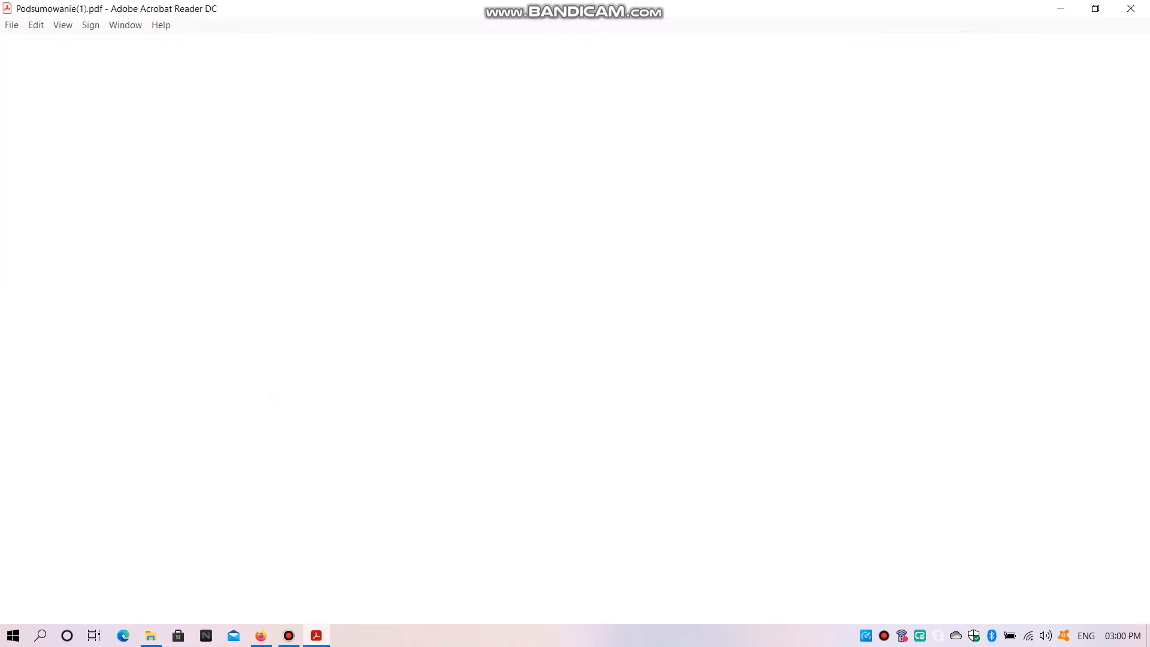
Examine the entered data across the pages of the Schengen visa application PDF, including its barcode page, and close the document
scroll(479, 360, "down", 3)
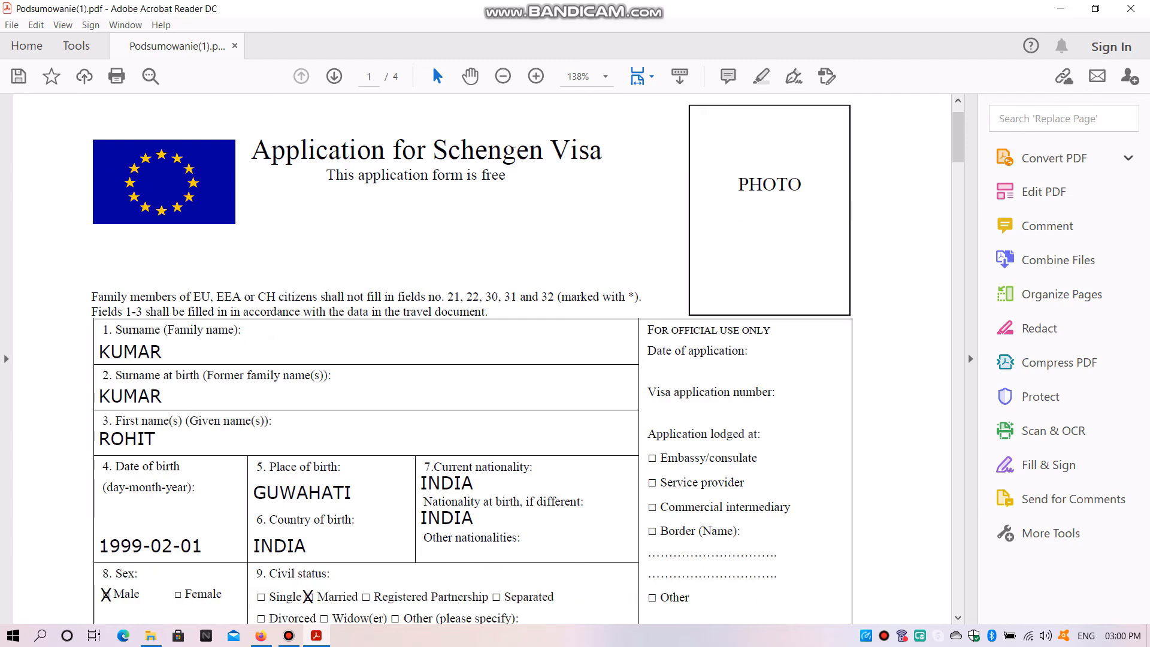
scroll(479, 360, "down", 9)
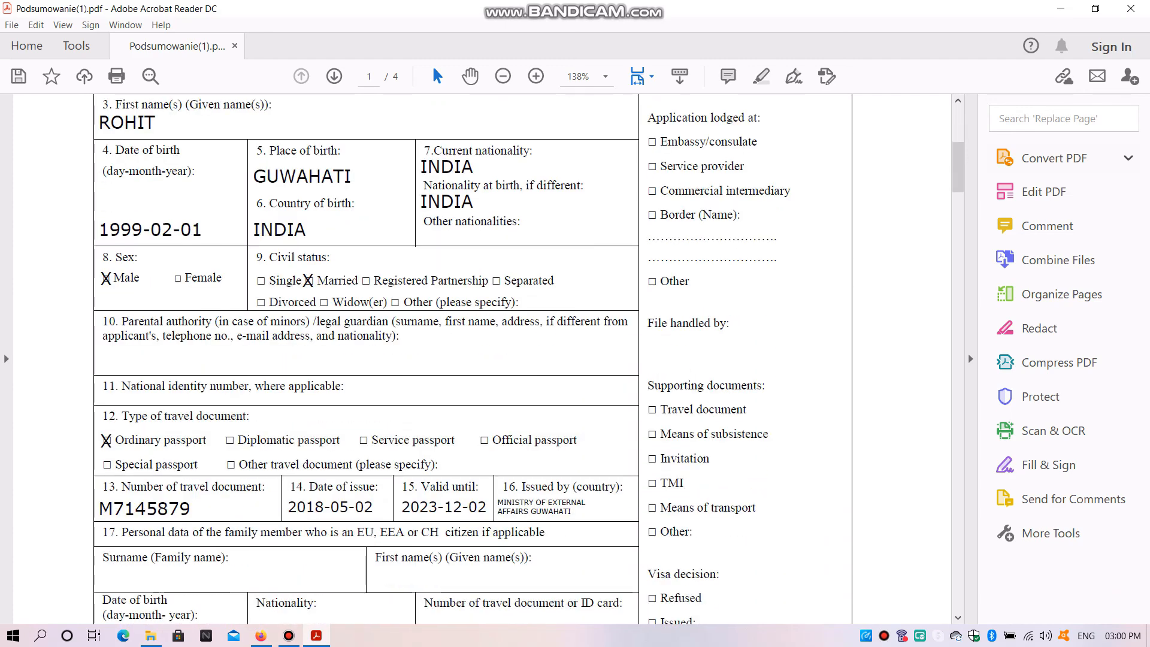
scroll(479, 359, "down", 10)
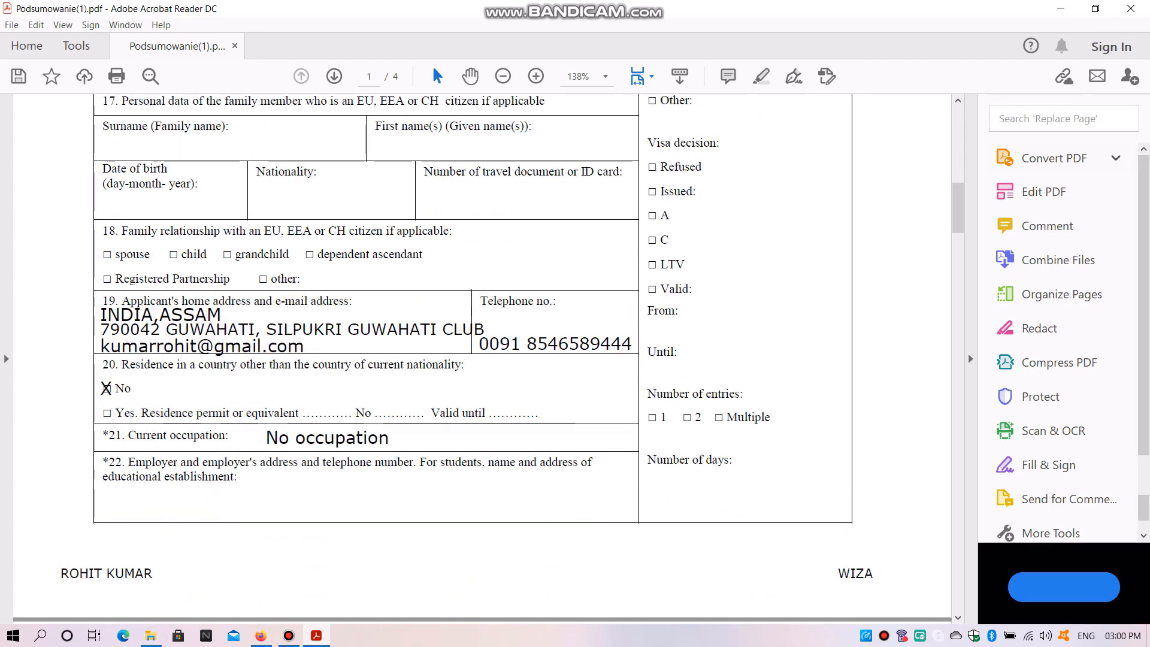
scroll(479, 359, "down", 20)
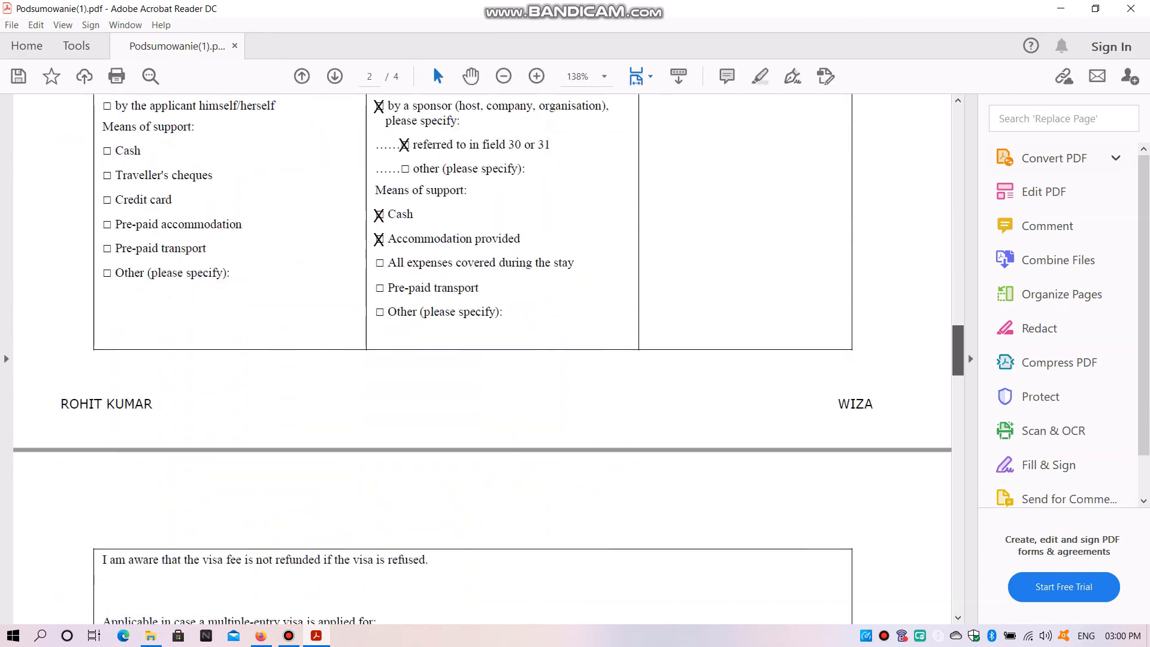
scroll(479, 359, "down", 10)
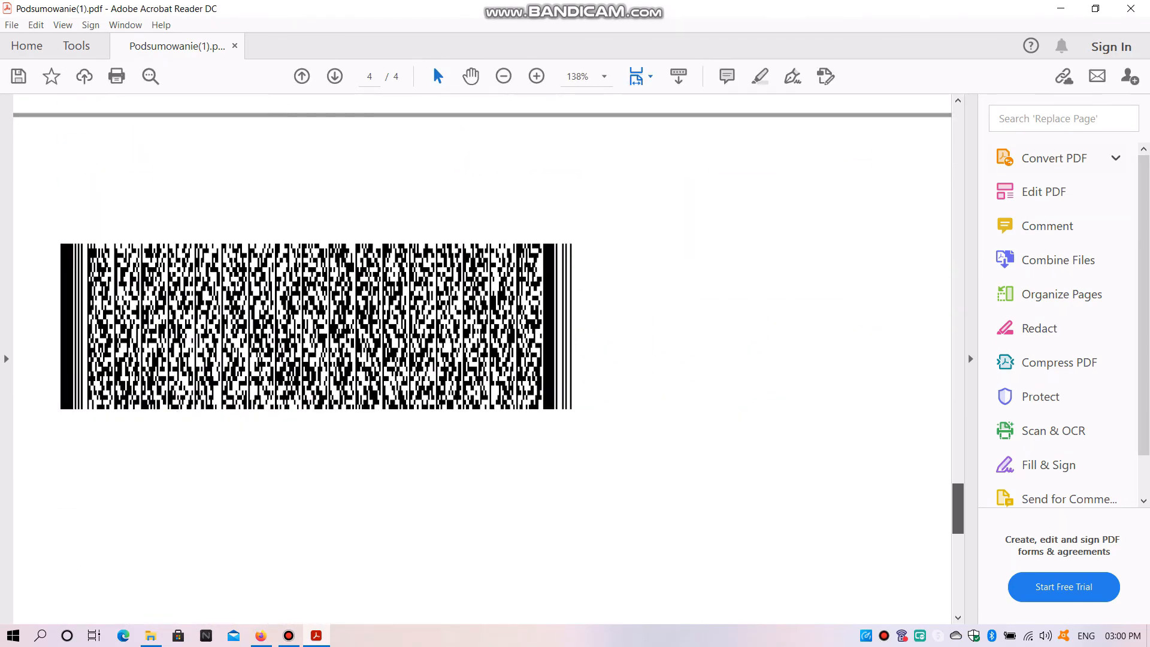
scroll(479, 359, "up", 4)
scroll(479, 359, "down", 4)
scroll(480, 359, "up", 20)
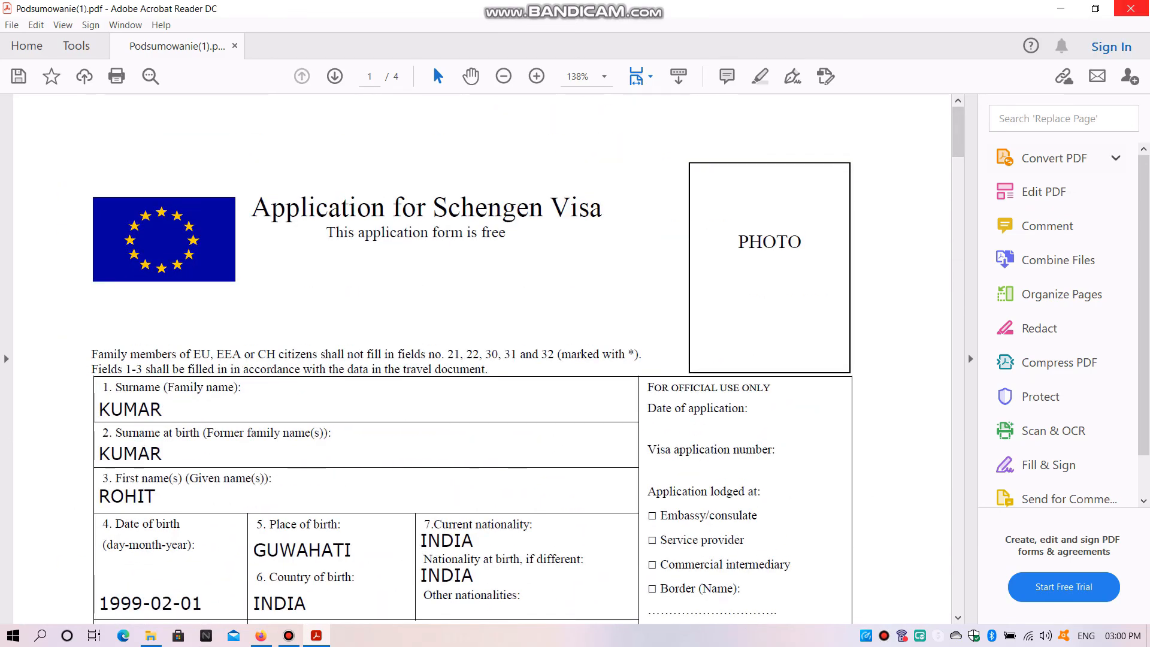
left_click(1131, 8)
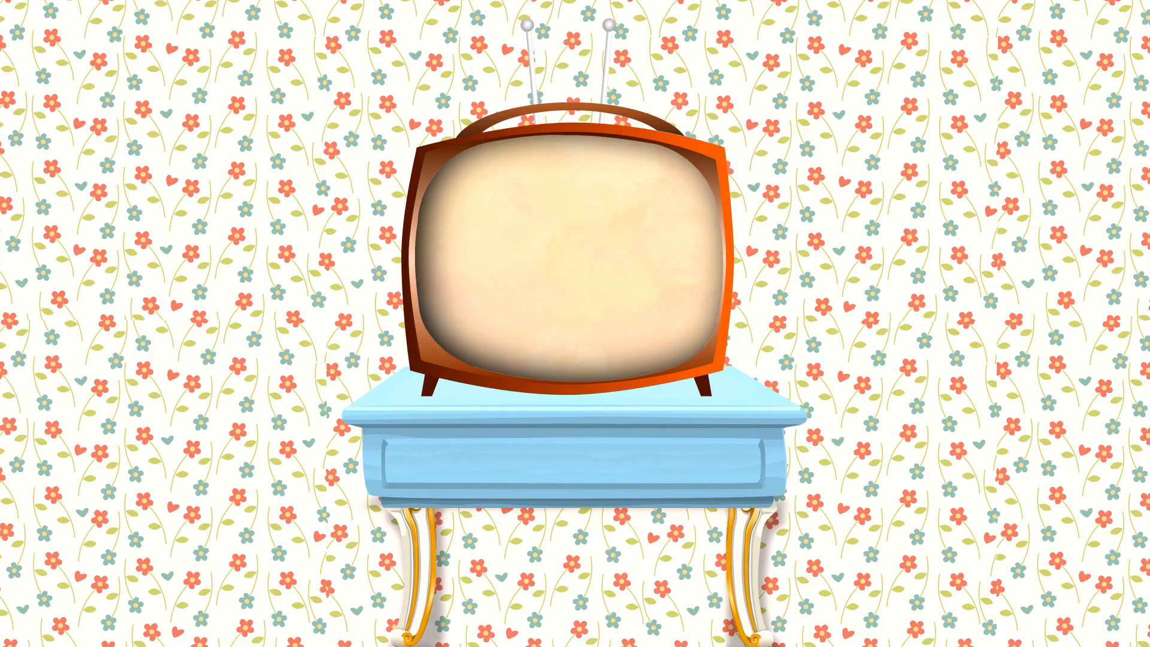